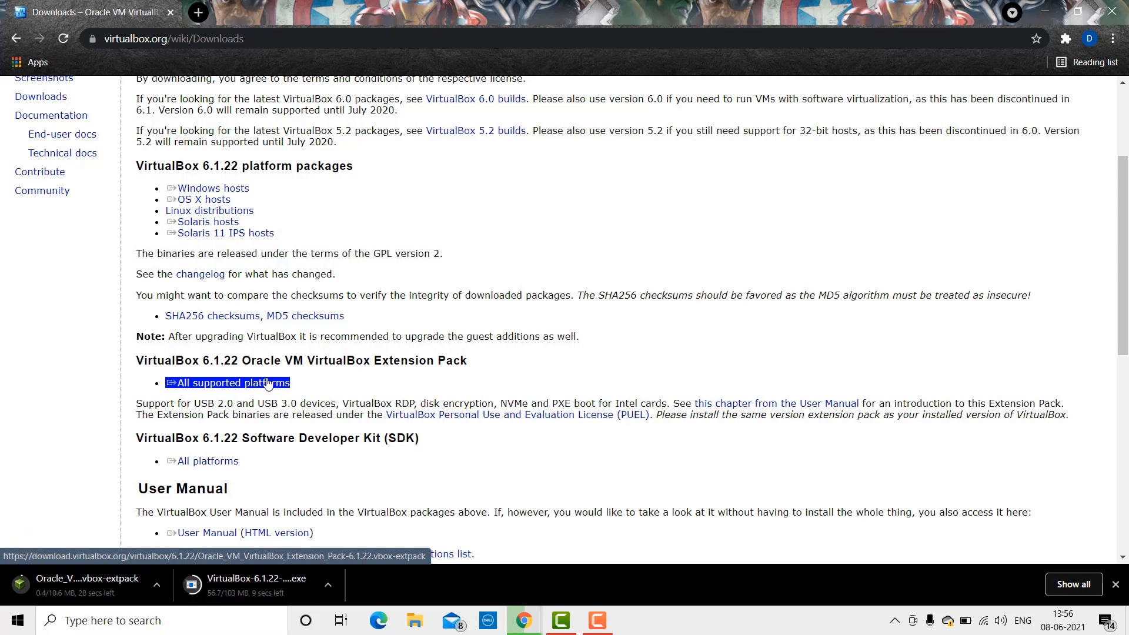
Step: Show the options menu for the downloaded VirtualBox 6.1.22 Windows installer
left_click(332, 582)
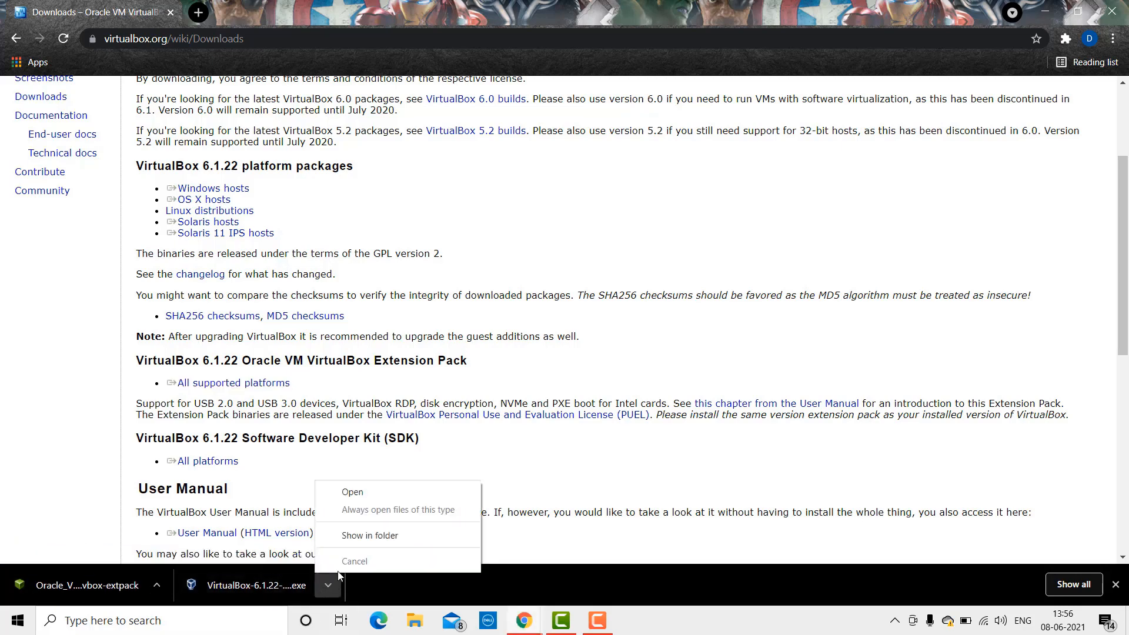
Step: Launch the VirtualBox 6.1.22 installer and complete the setup wizard with default options
left_click(366, 492)
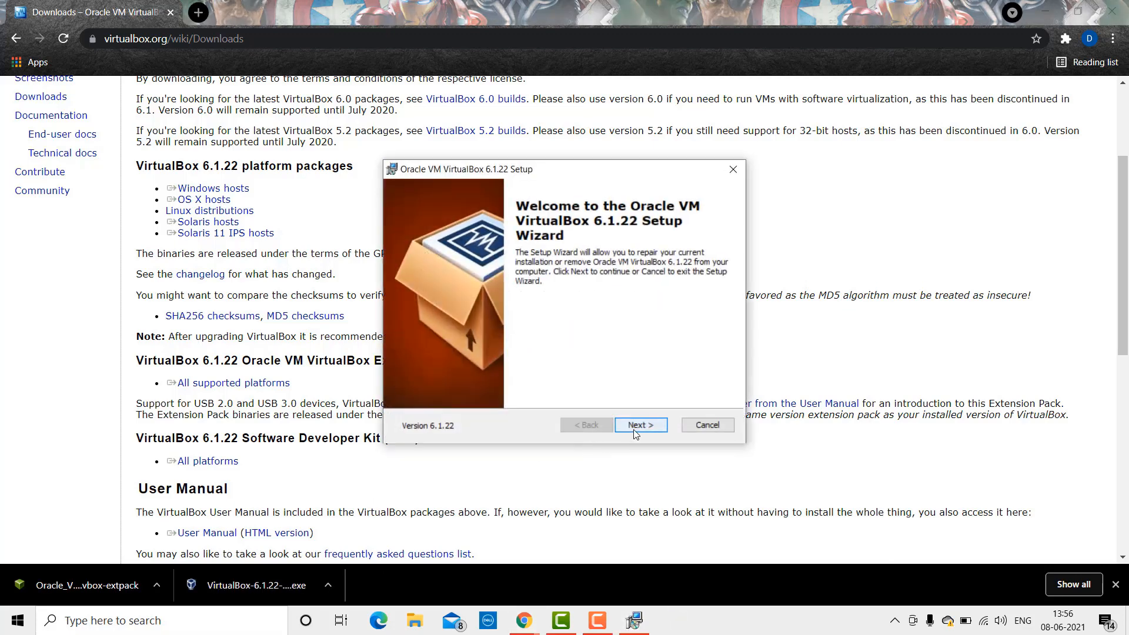
left_click(635, 425)
left_click(486, 342)
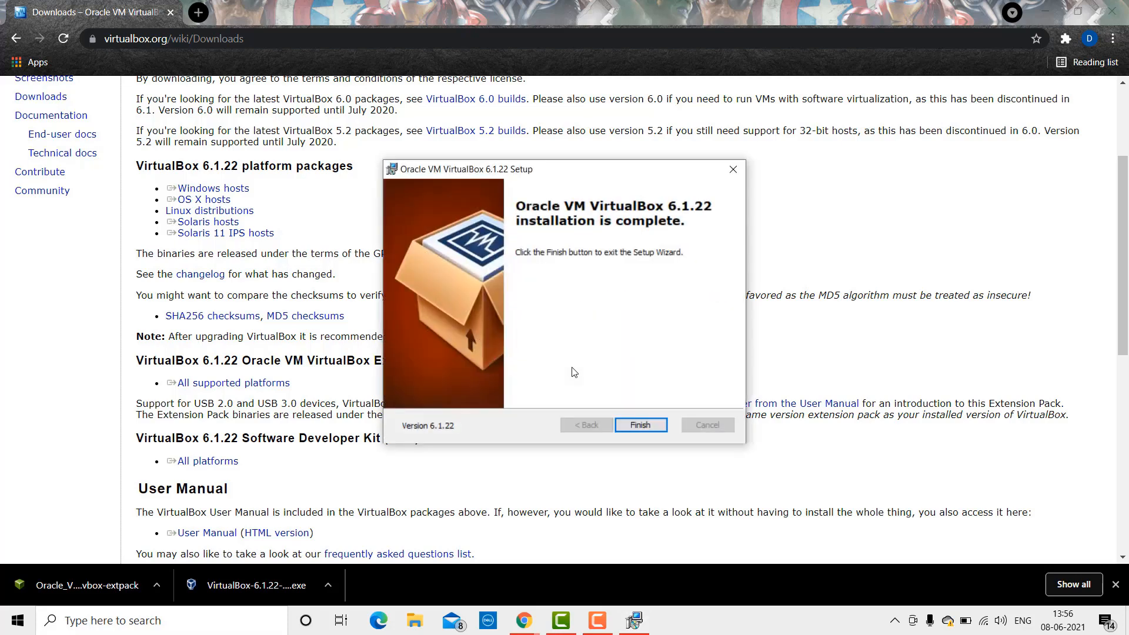
left_click(642, 427)
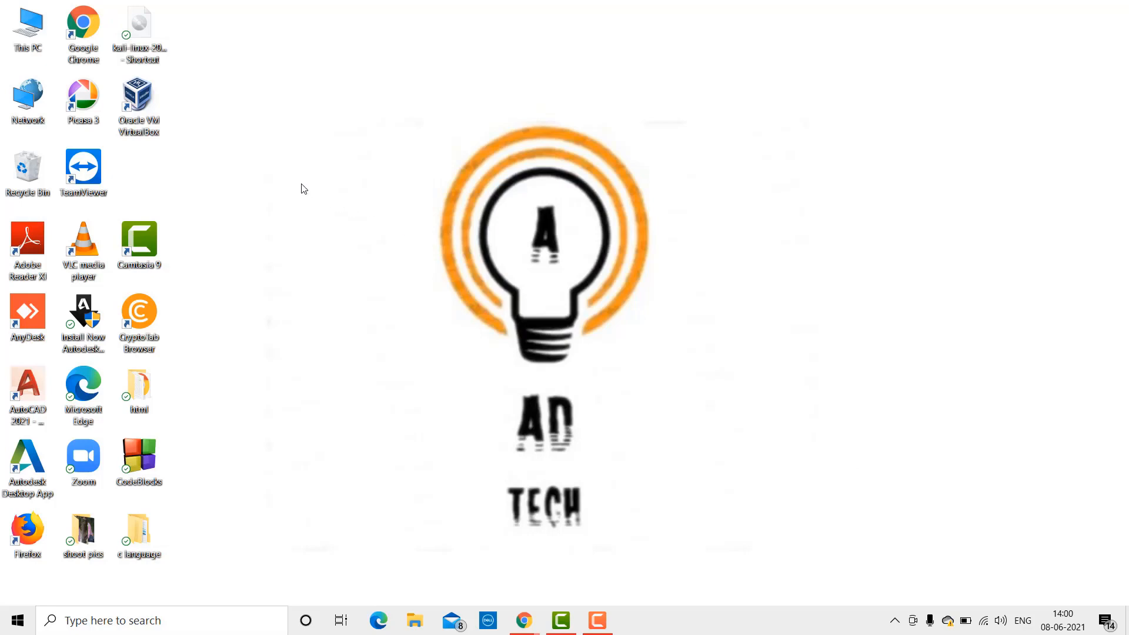
Step: Launch VirtualBox and open the Extensions page of its Preferences
left_click(142, 103)
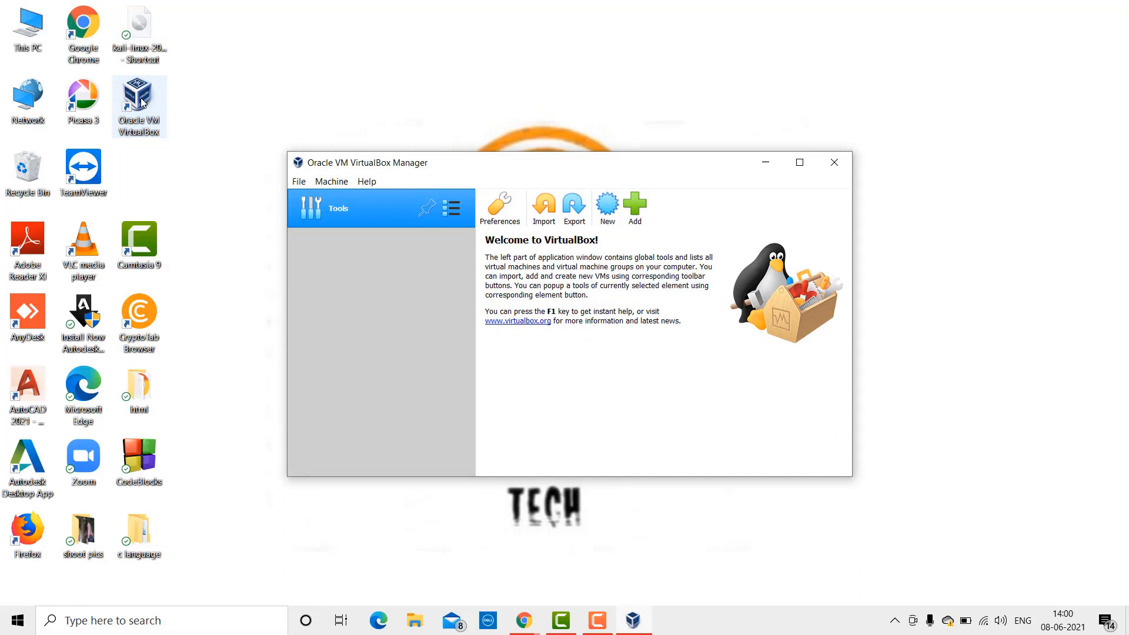
left_click(300, 181)
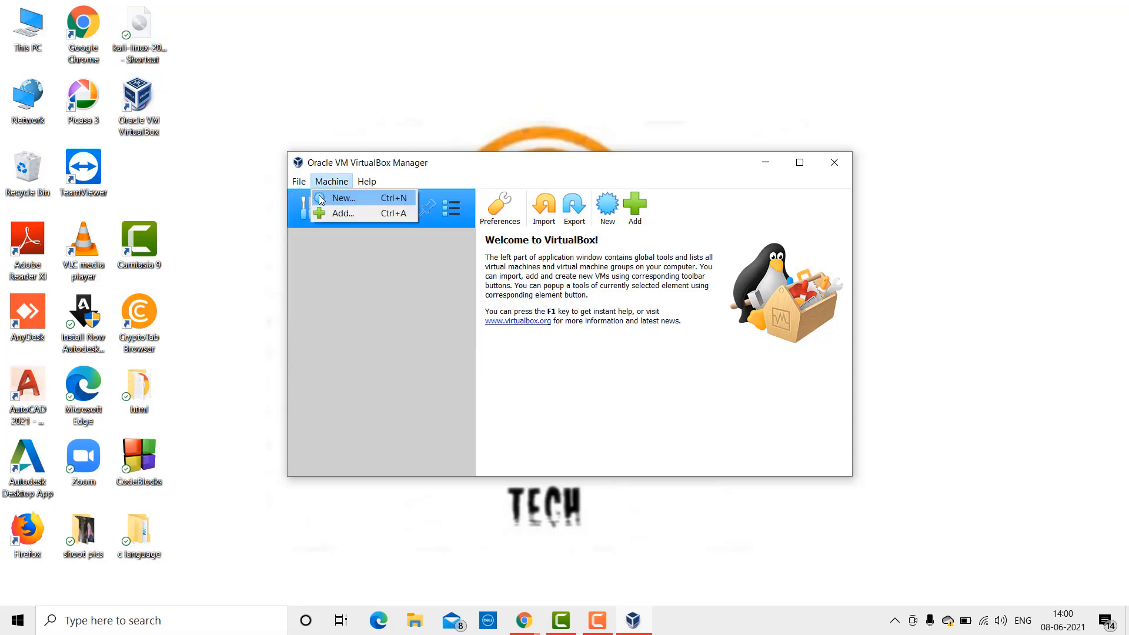
left_click(296, 193)
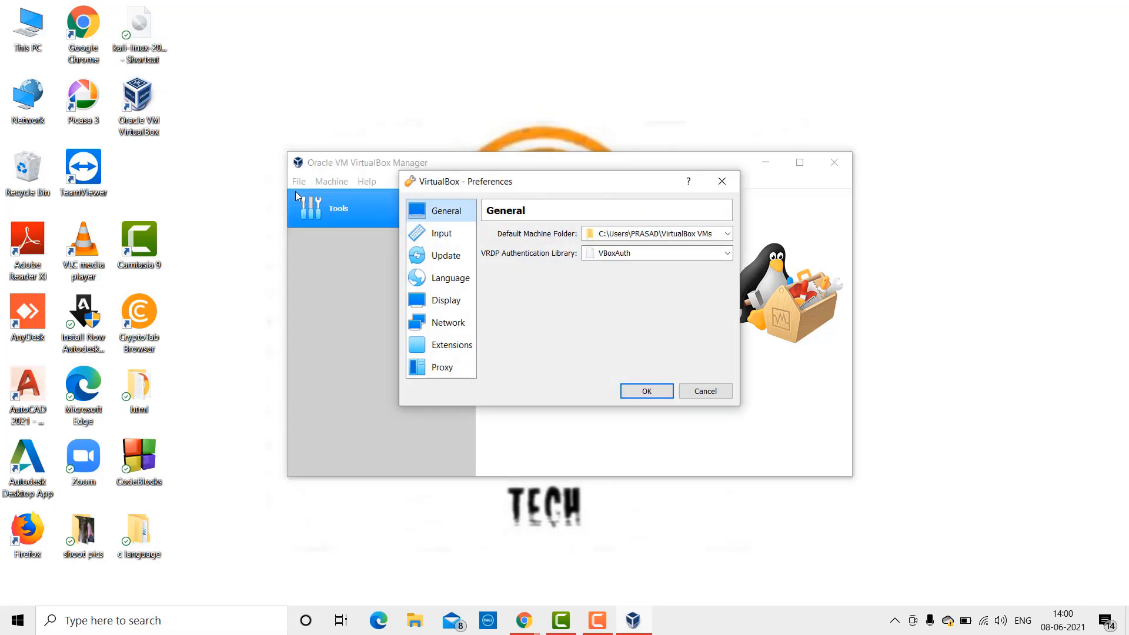
left_click(445, 346)
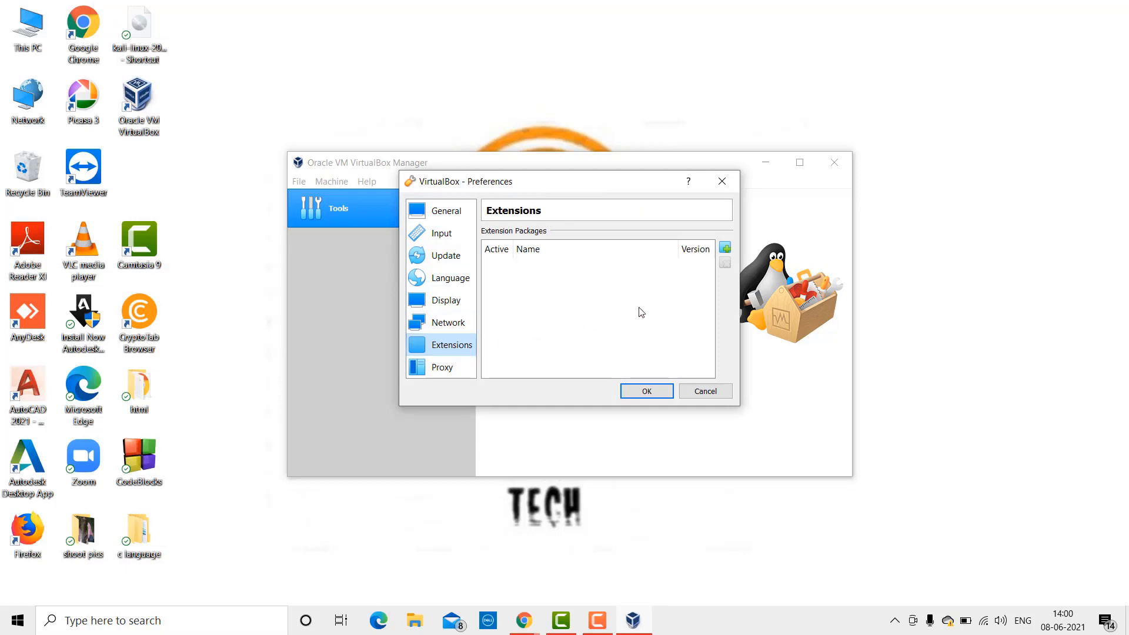
Step: Add and install the Extension Pack 6.1.22, accepting its license, and close Preferences
left_click(726, 248)
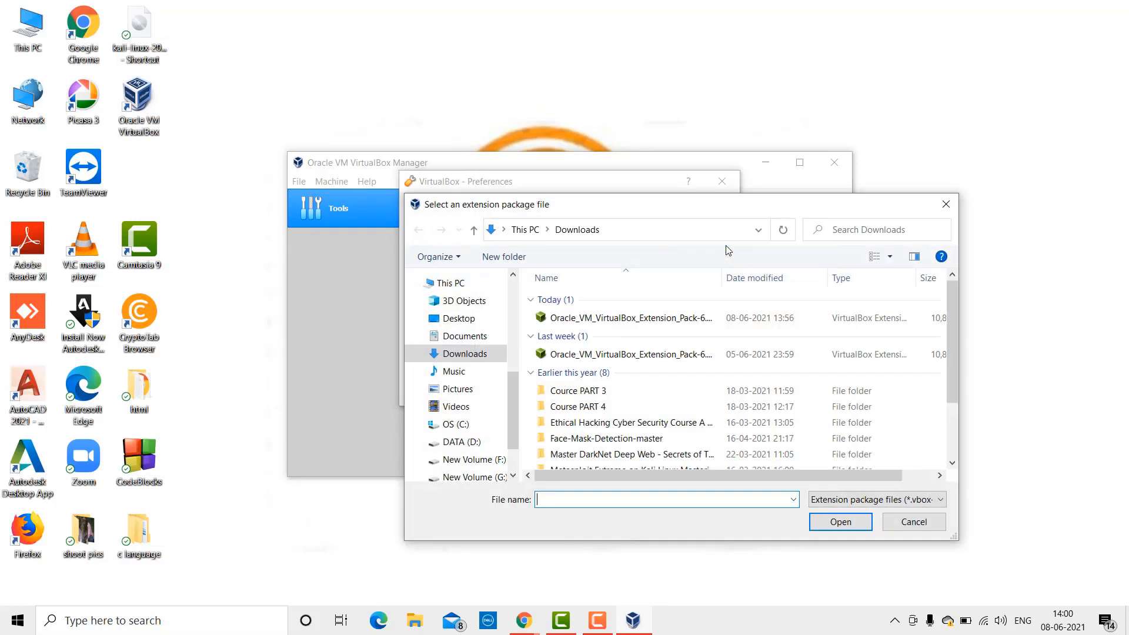
double_click(648, 322)
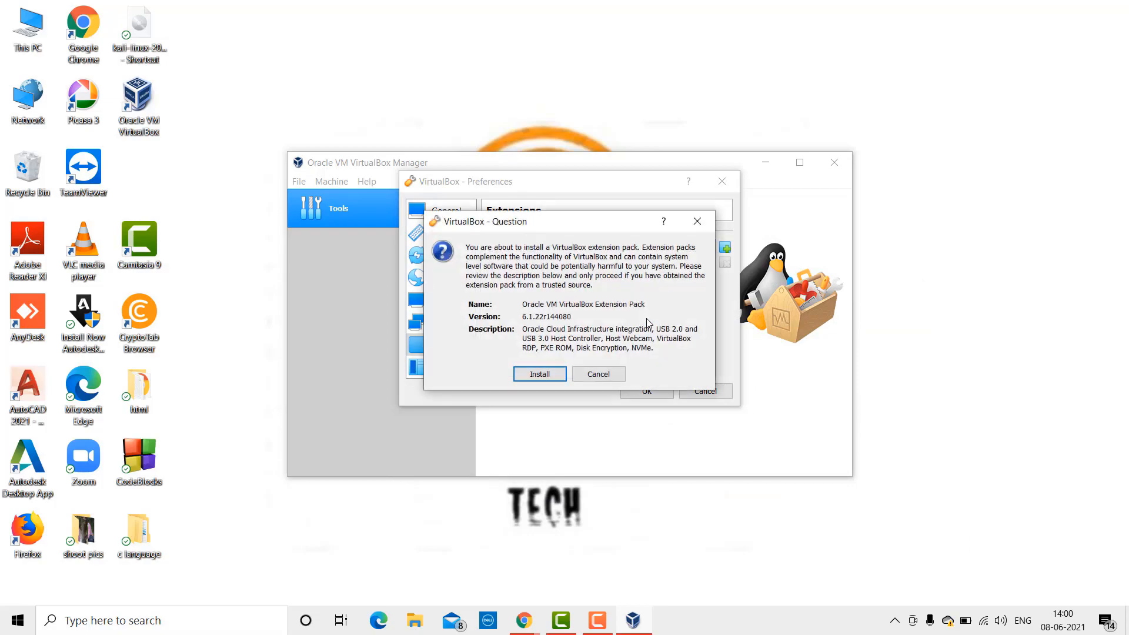
left_click(540, 374)
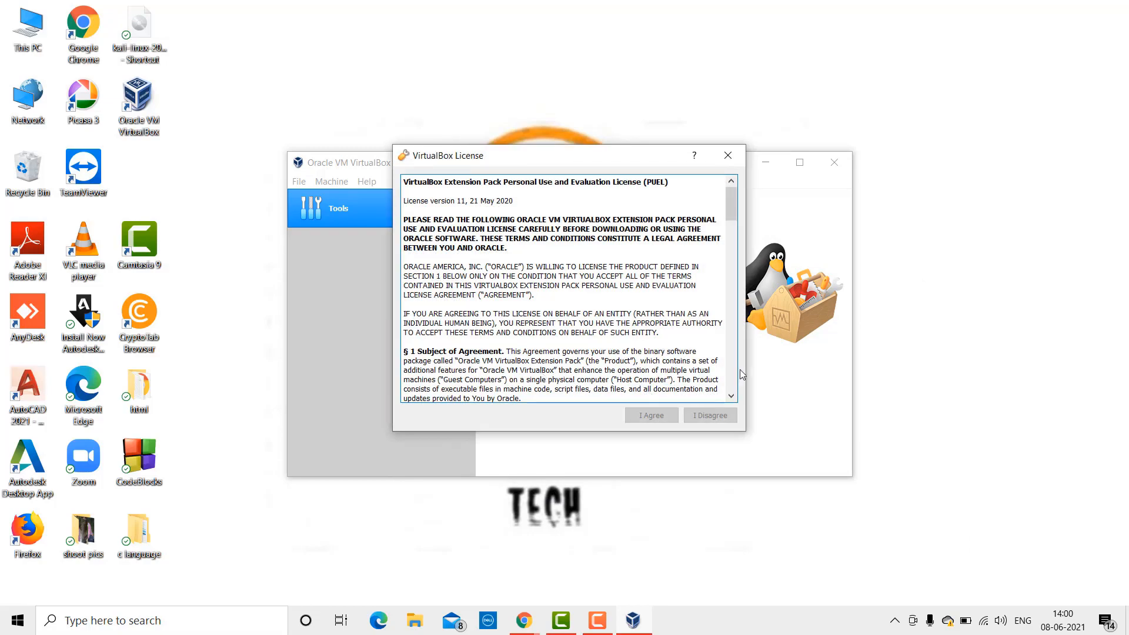
scroll(707, 372, "down", 12)
scroll(708, 373, "down", 15)
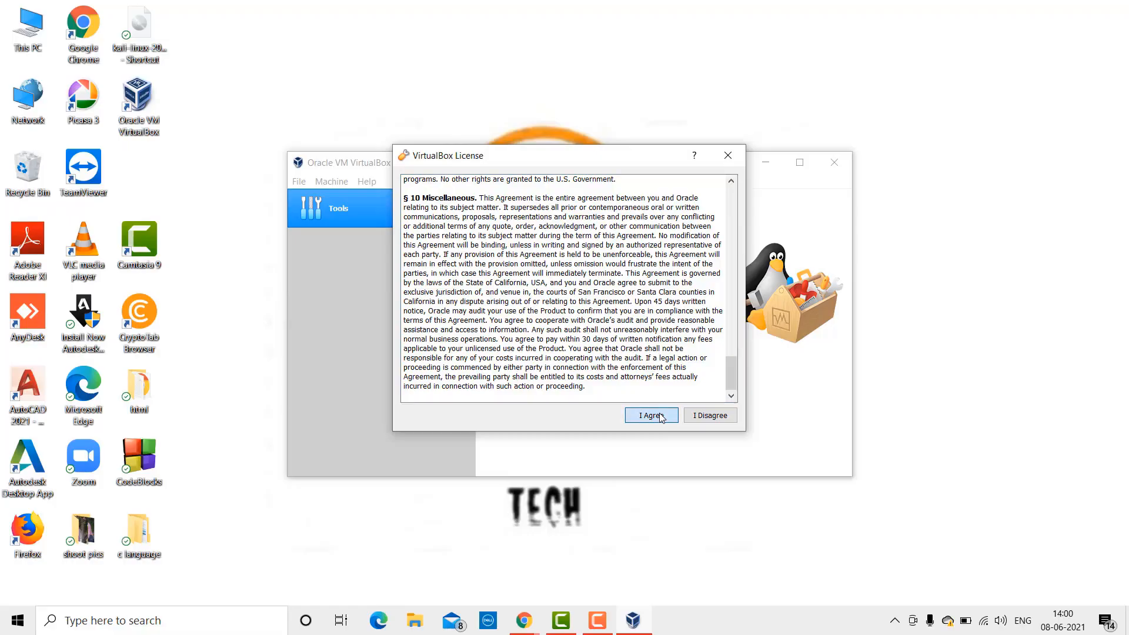
left_click(651, 415)
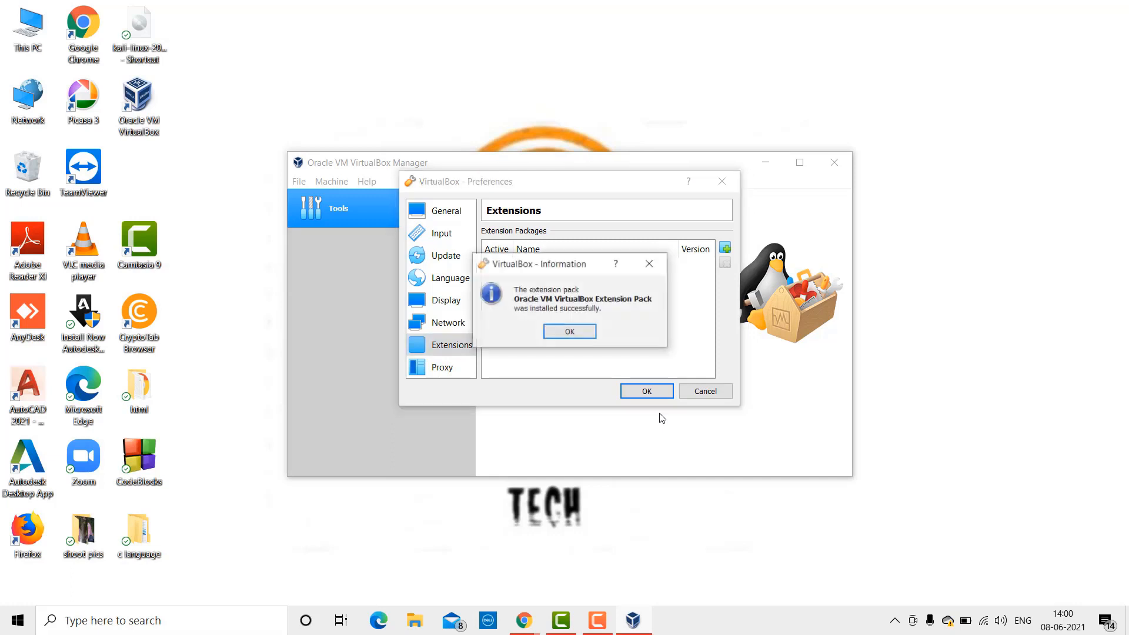
left_click(562, 332)
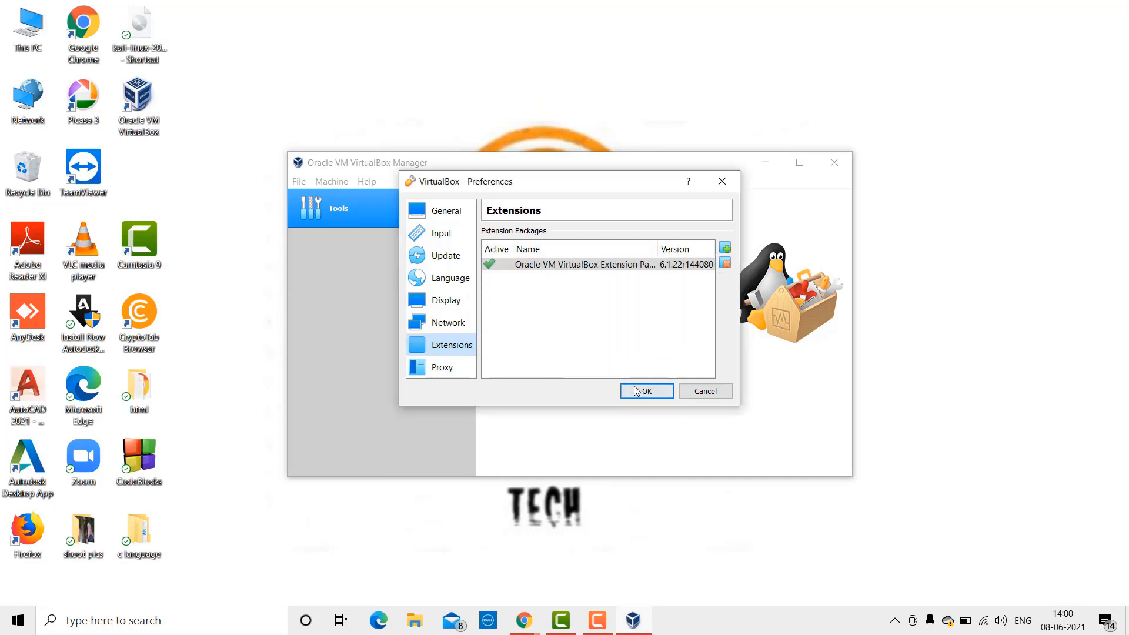
left_click(644, 390)
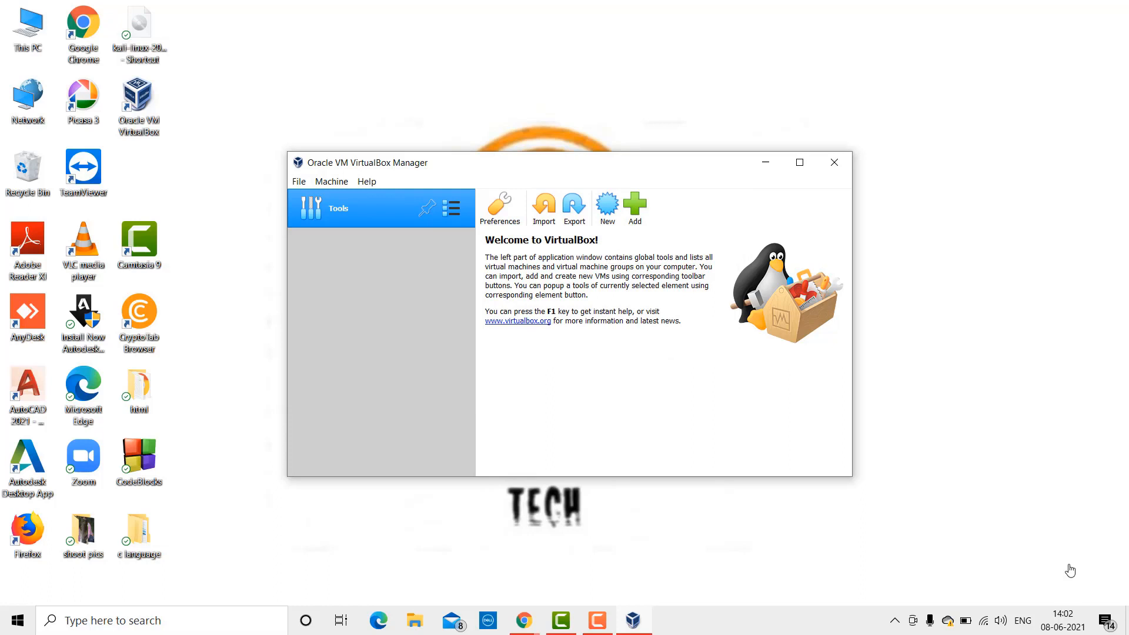
Step: Name the new VM 'kali linux' with type Linux and version Debian (64-bit)
left_click(605, 222)
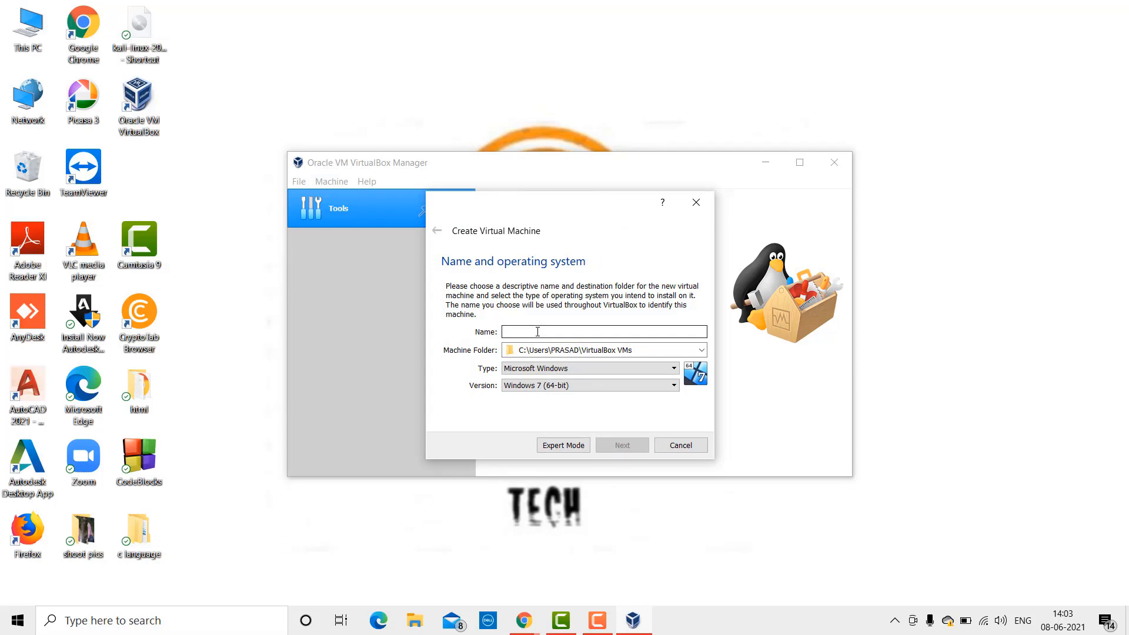
type("kali")
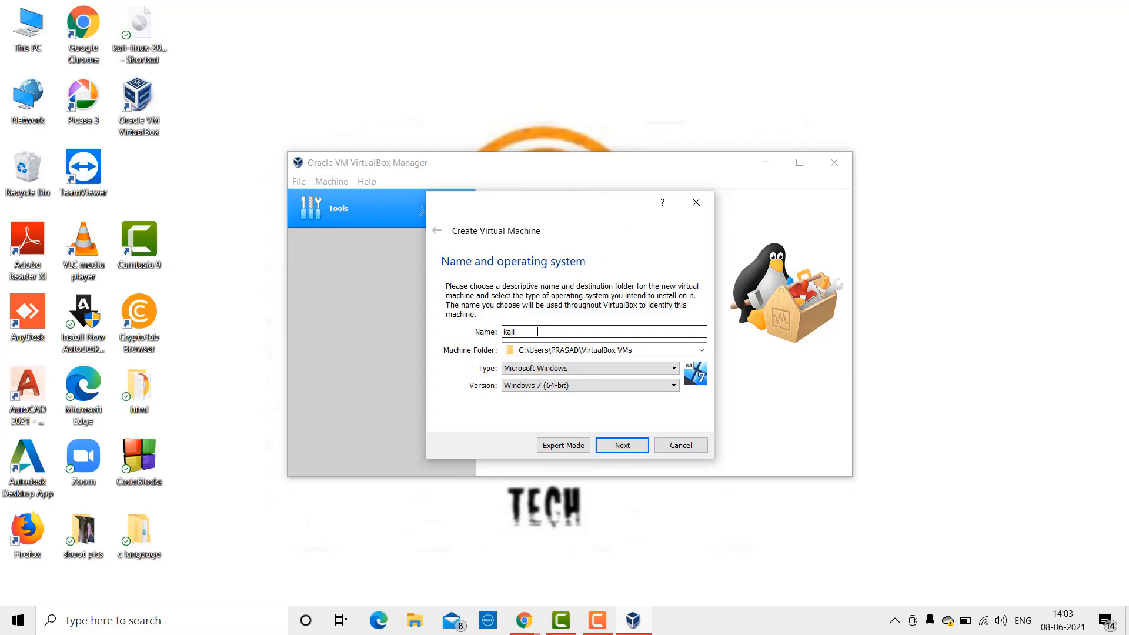
type(" linux")
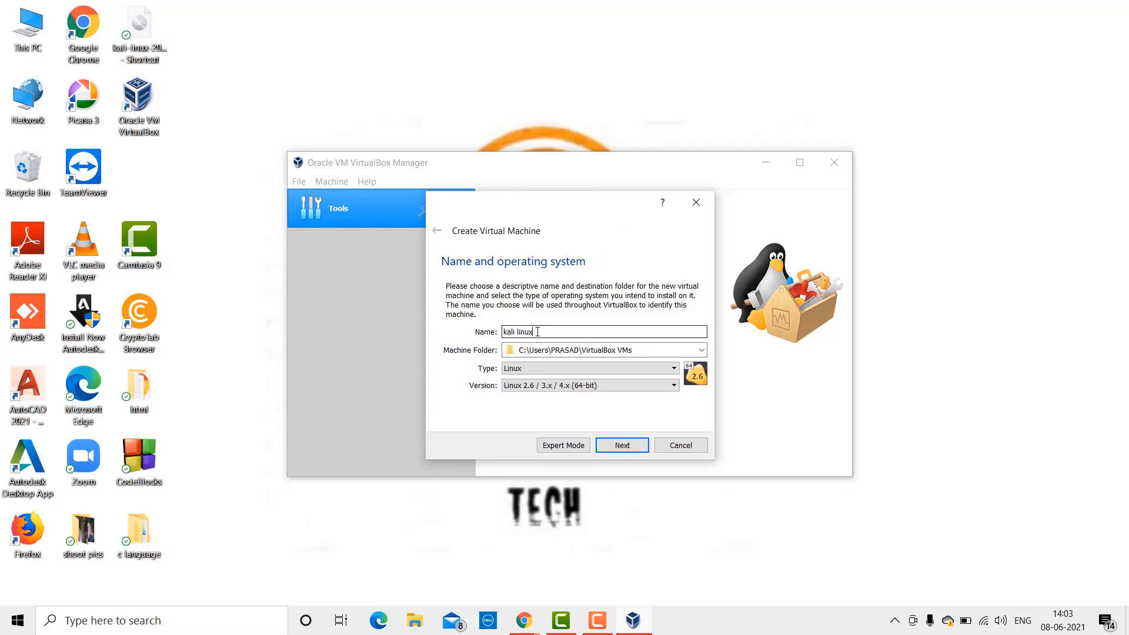
left_click(620, 368)
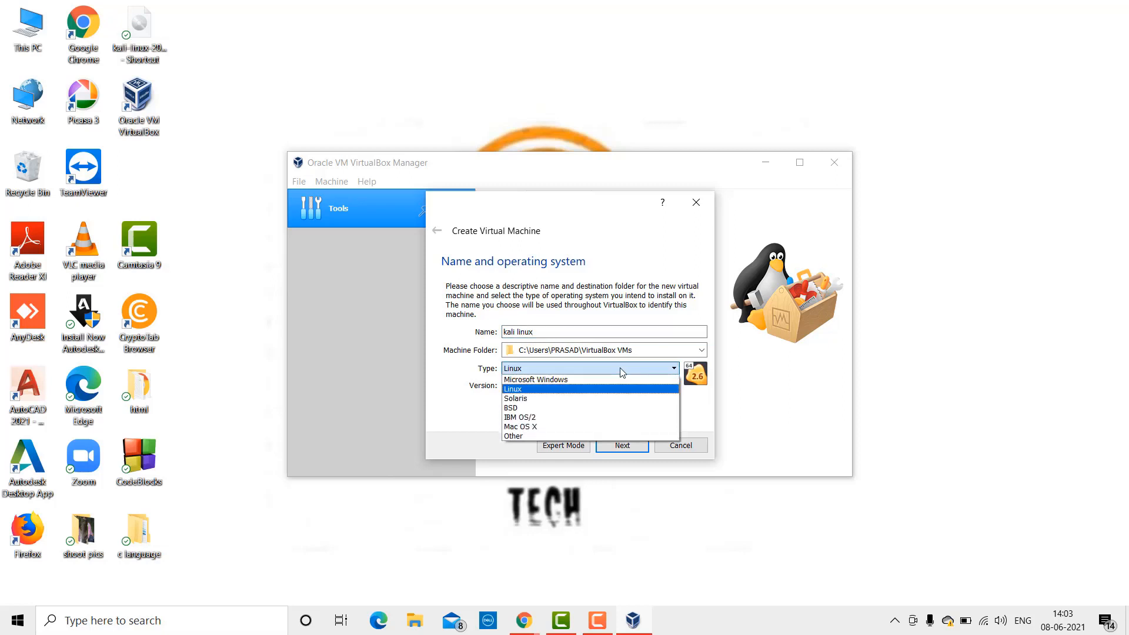
left_click(597, 390)
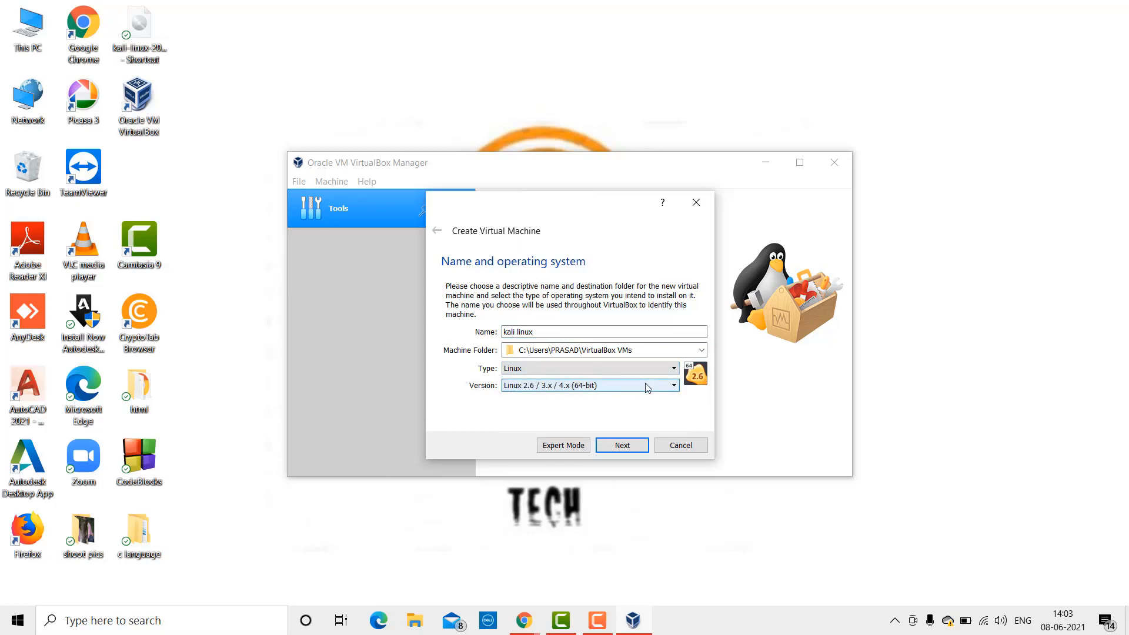
left_click(647, 388)
scroll(608, 433, "down", 4)
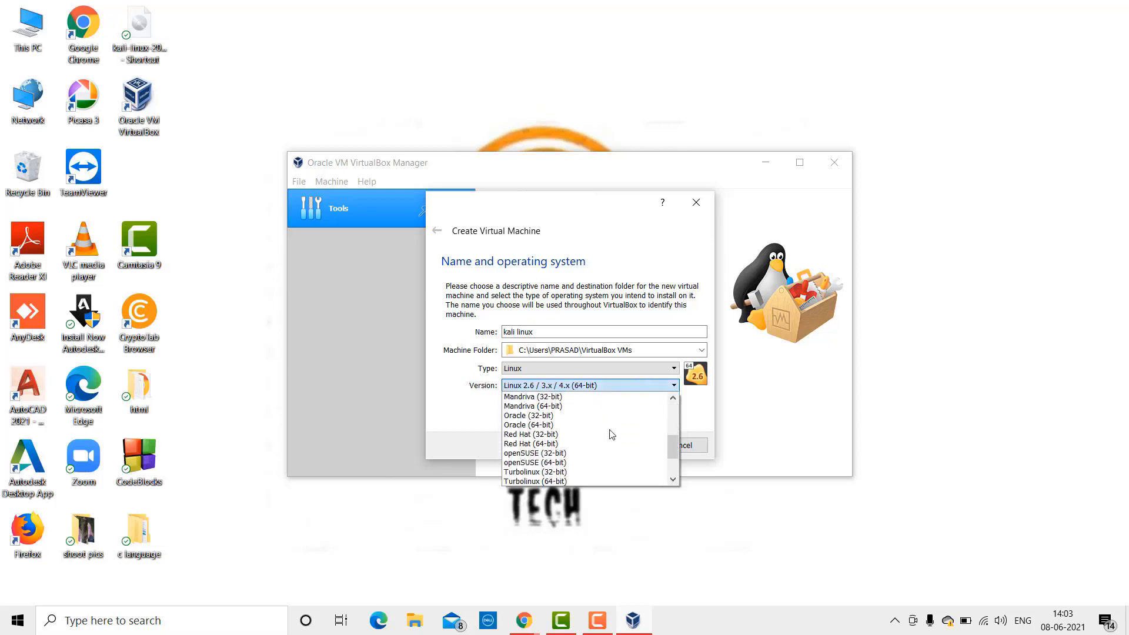
scroll(612, 434, "up", 1)
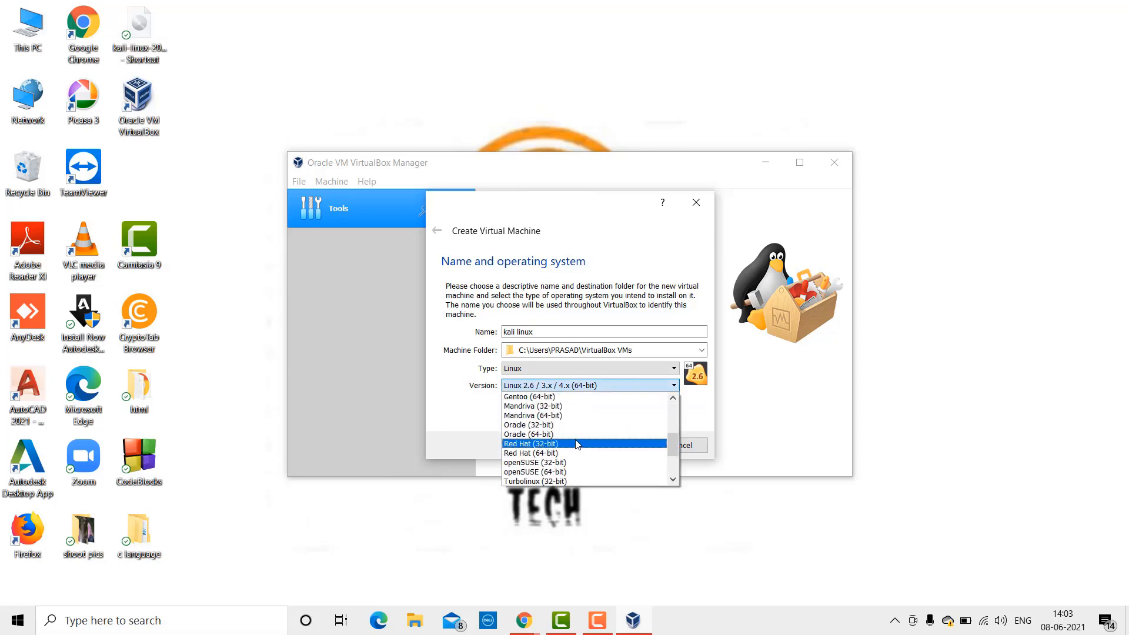
scroll(566, 434, "down", 7)
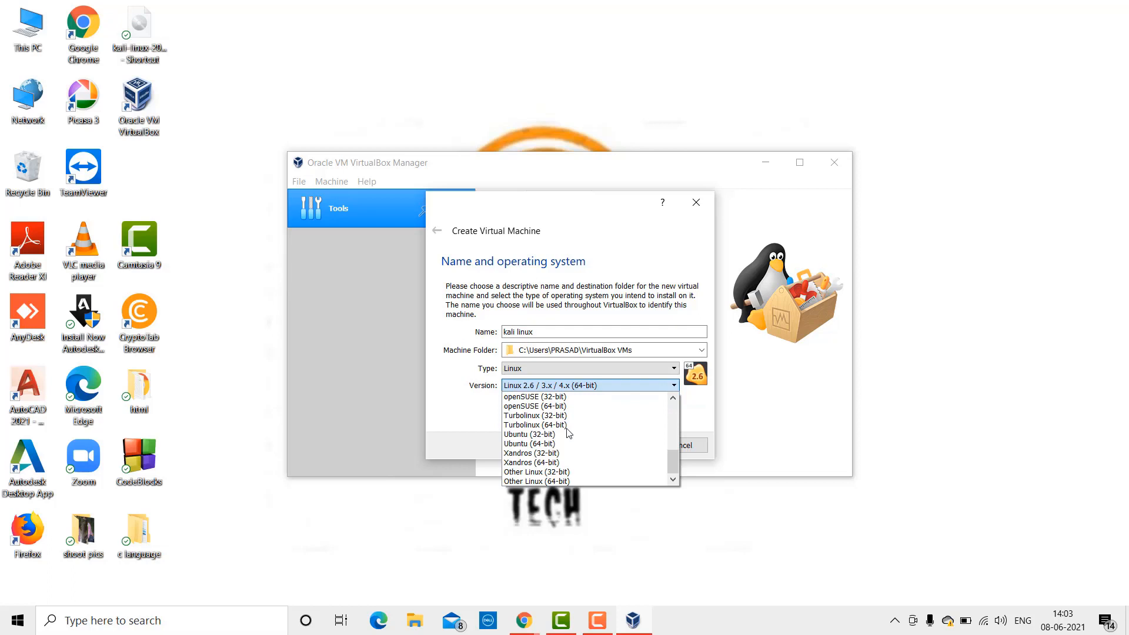
scroll(569, 433, "up", 5)
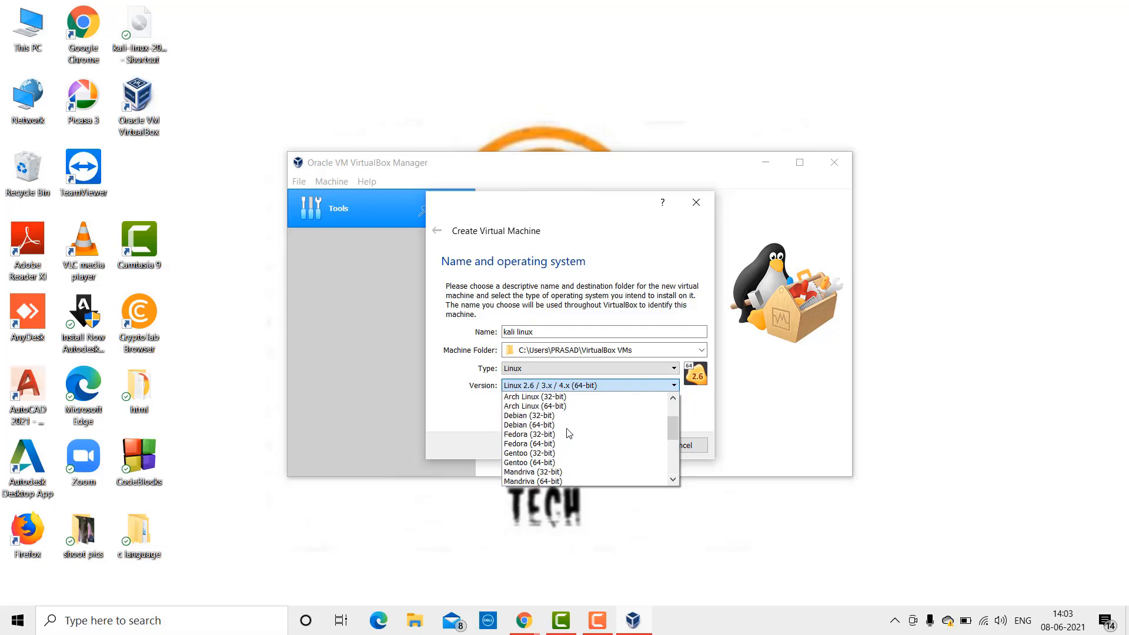
left_click(559, 425)
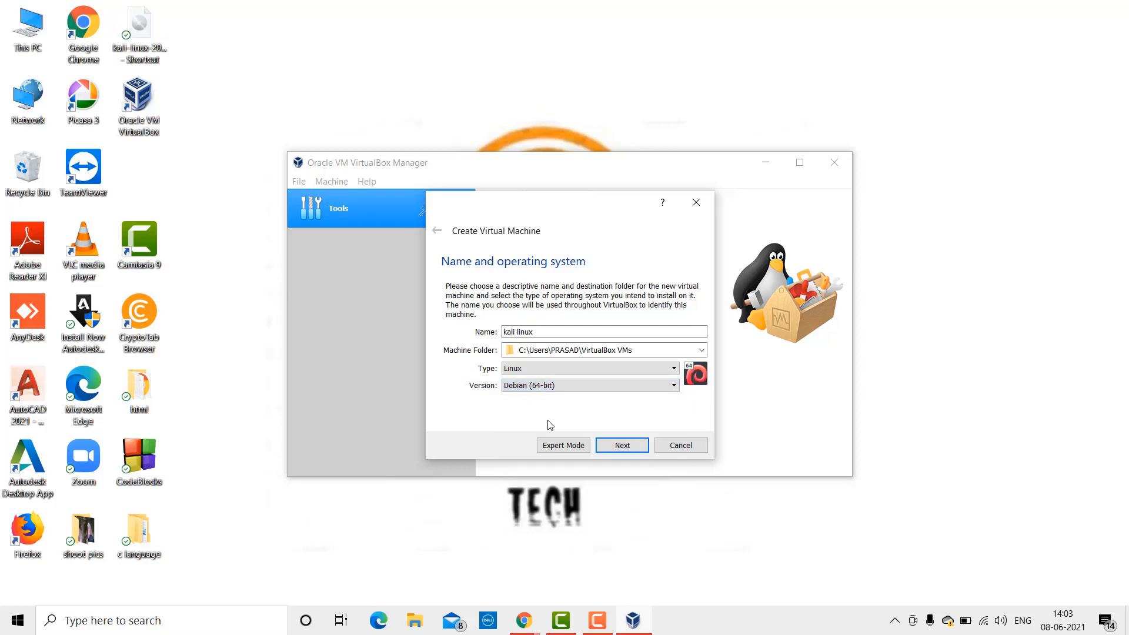
Step: Raise the VM's memory size to 3072 MB
left_click(628, 451)
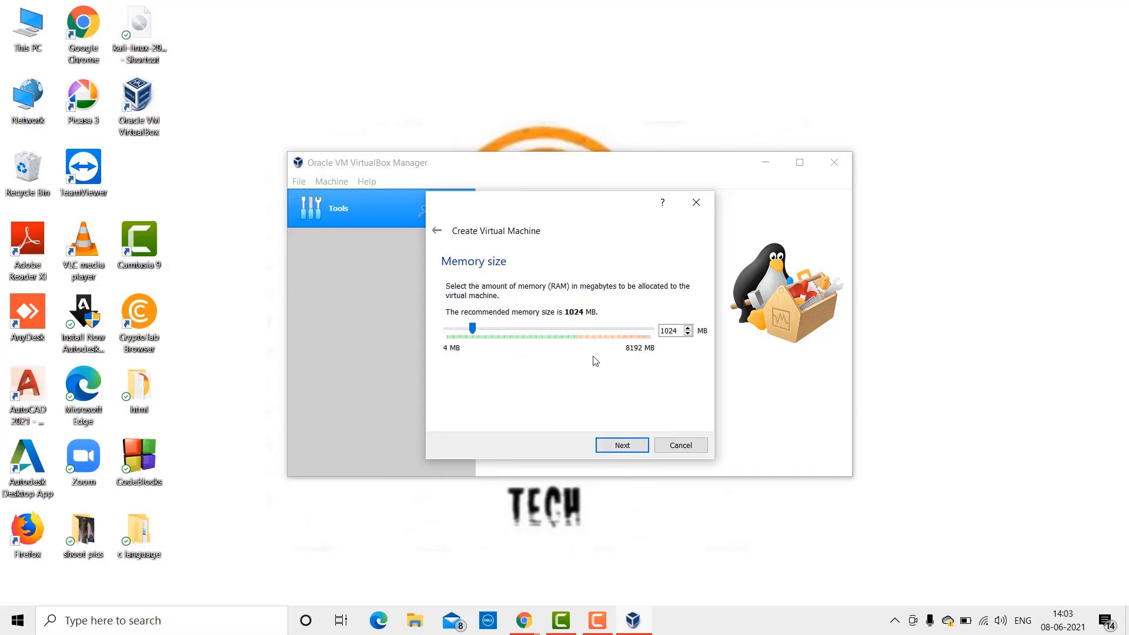
left_click(495, 328)
left_click(495, 328)
left_click(497, 331)
left_click(508, 332)
left_click(519, 333)
left_click(518, 333)
left_click(530, 332)
left_click(529, 333)
left_click(629, 447)
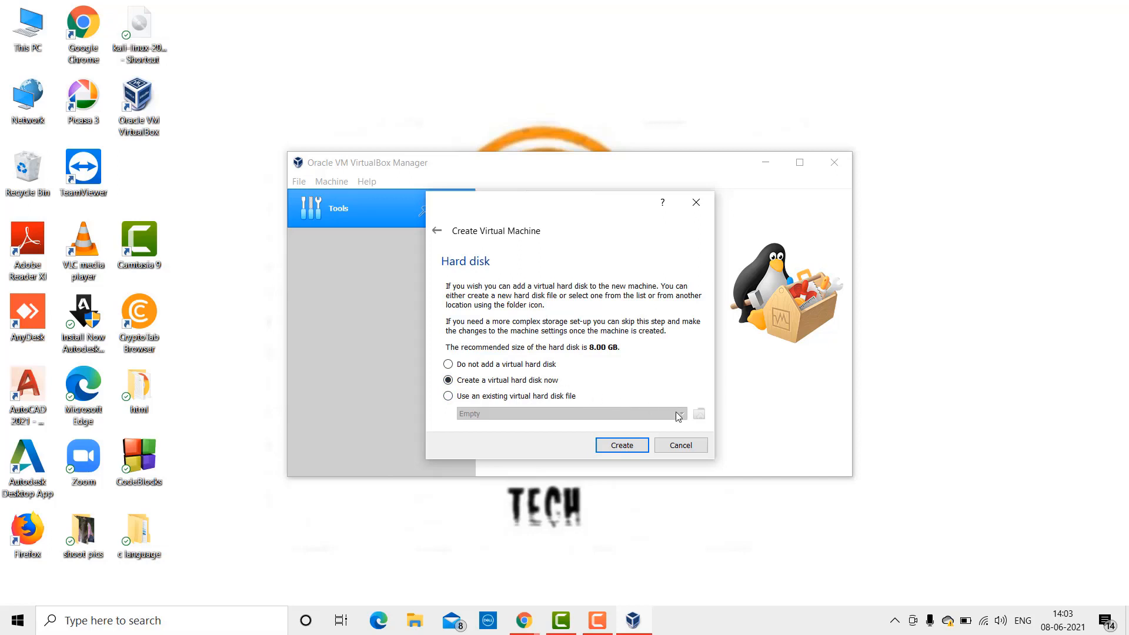
Step: Create a 16 GB dynamically allocated VDI disk for the VM, then minimize the manager
left_click(627, 447)
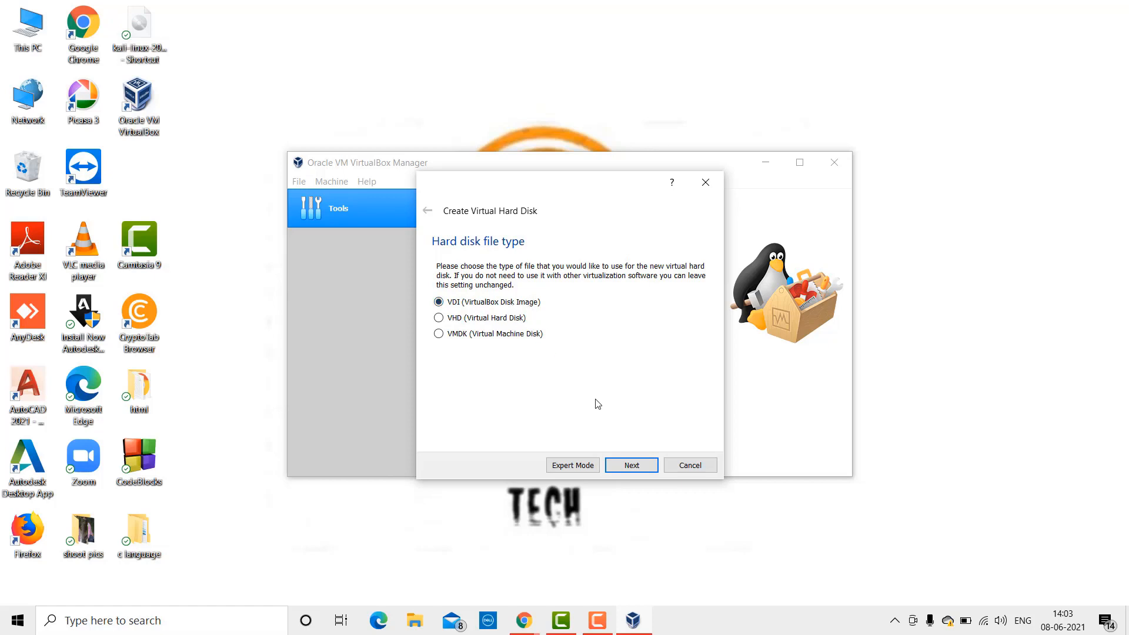
left_click(629, 465)
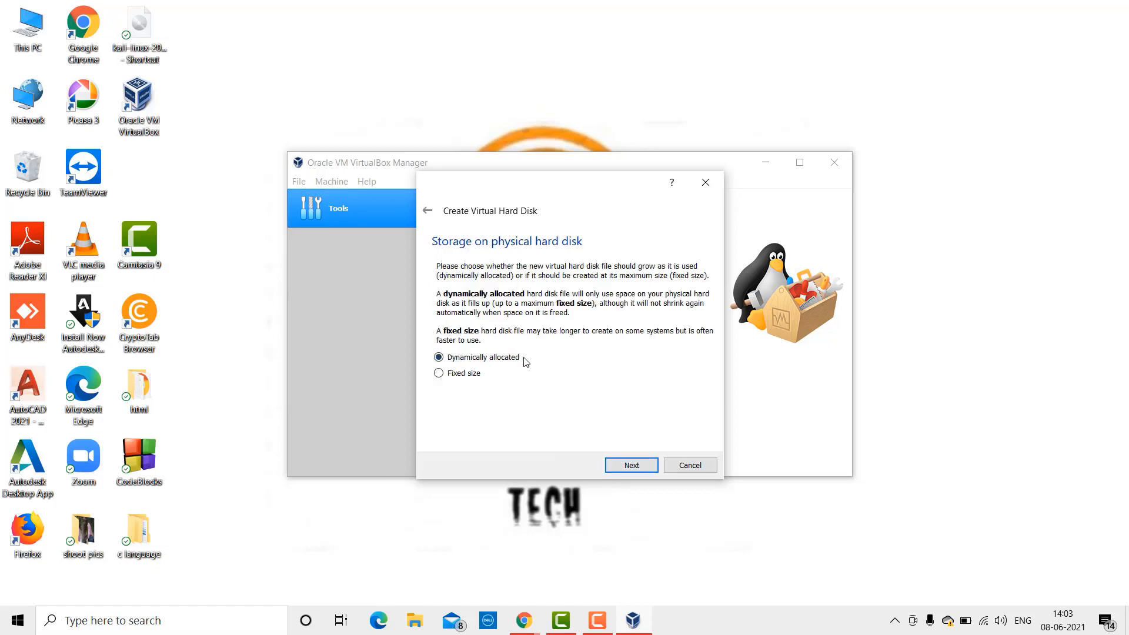
left_click(627, 465)
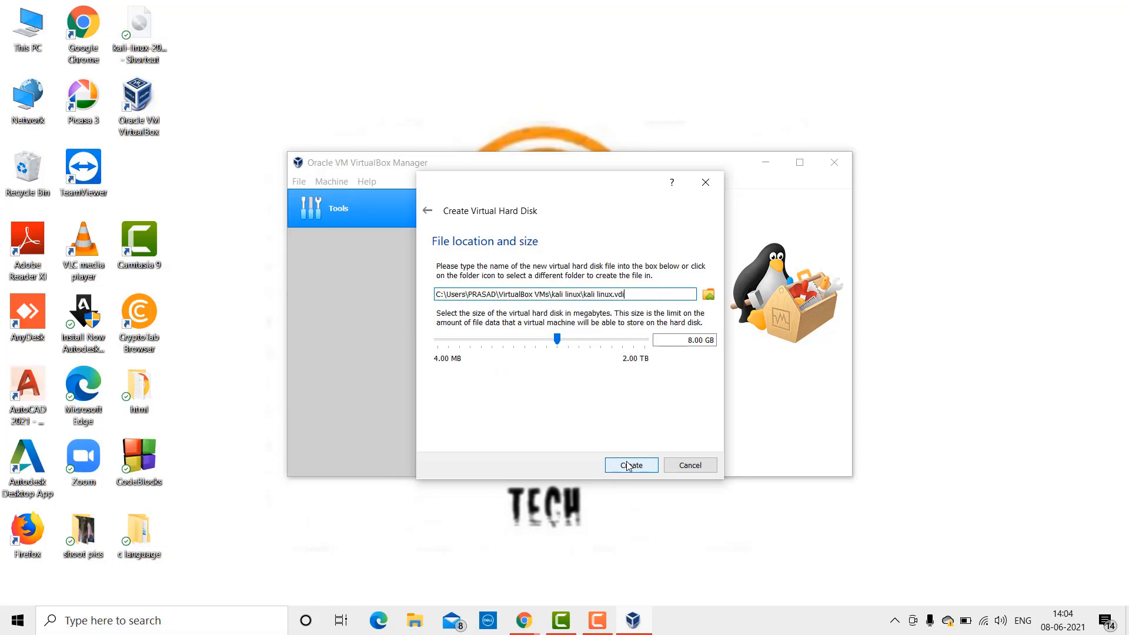
left_click(694, 340)
key("BackSpace")
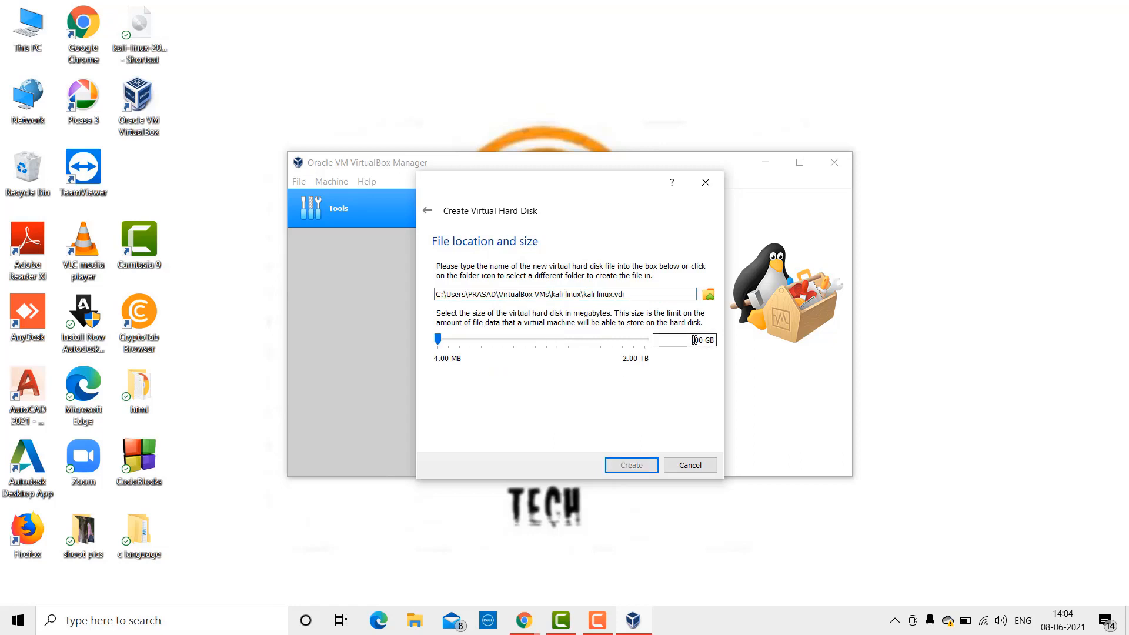
type("16")
left_click(653, 469)
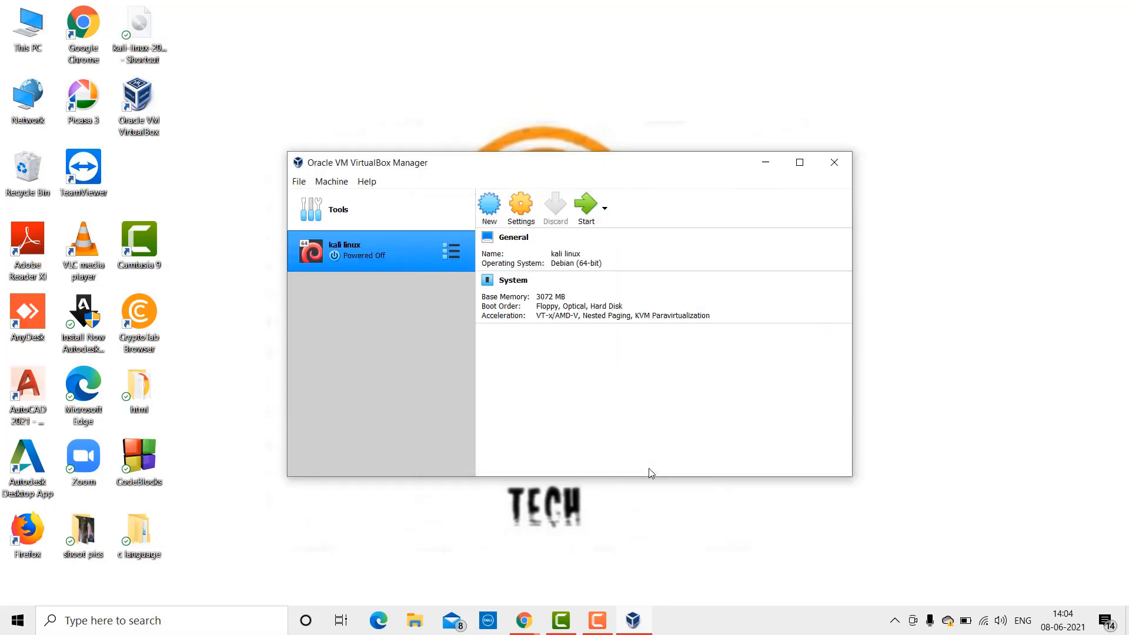
scroll(549, 350, "down", 3)
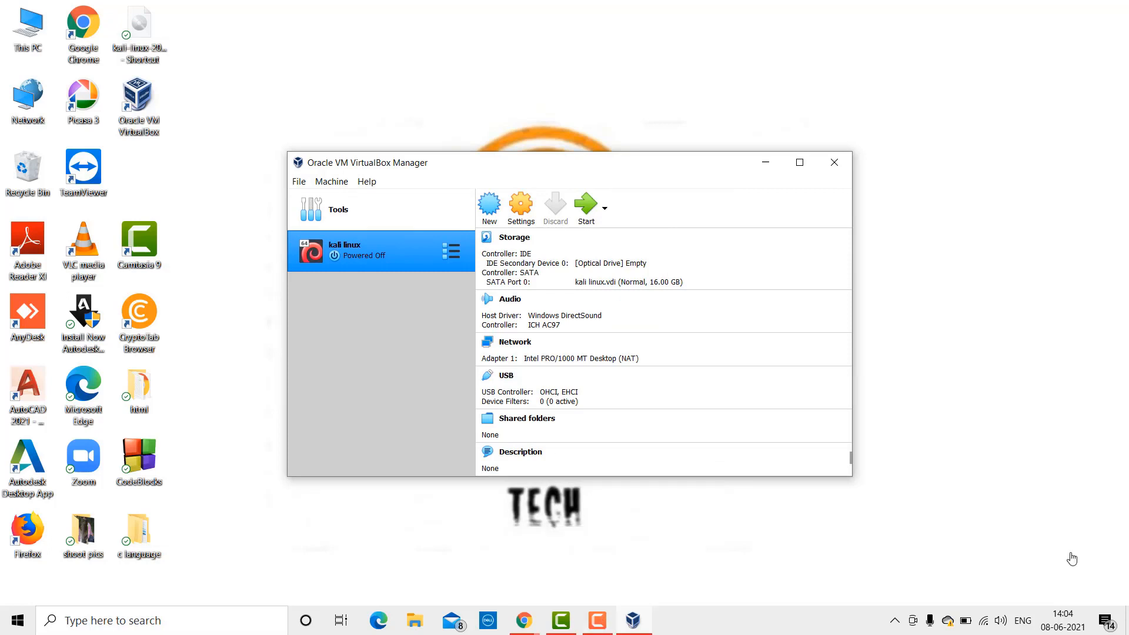
left_click(766, 163)
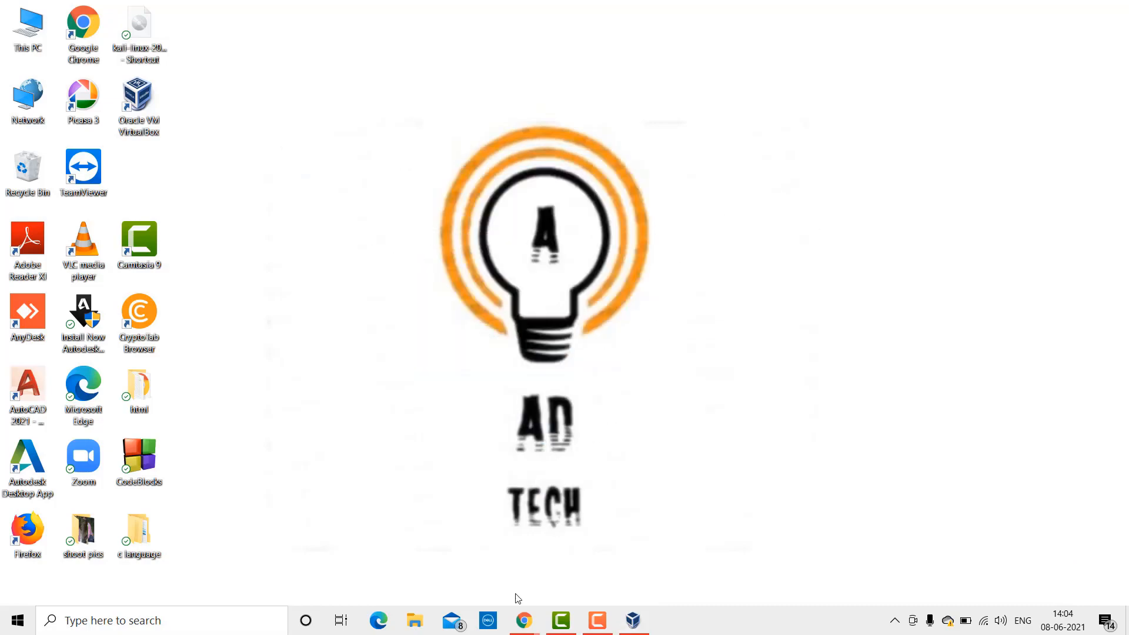
Step: Open kali.org in a new Chrome tab and go to its Get Kali download page
mouse_move(522, 617)
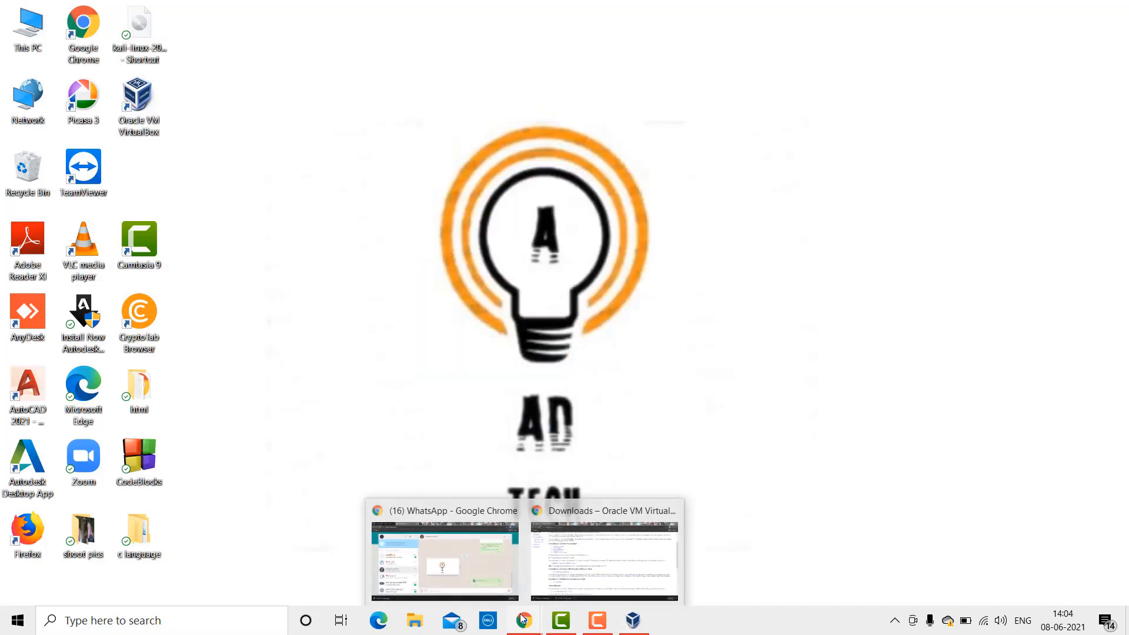
left_click(555, 556)
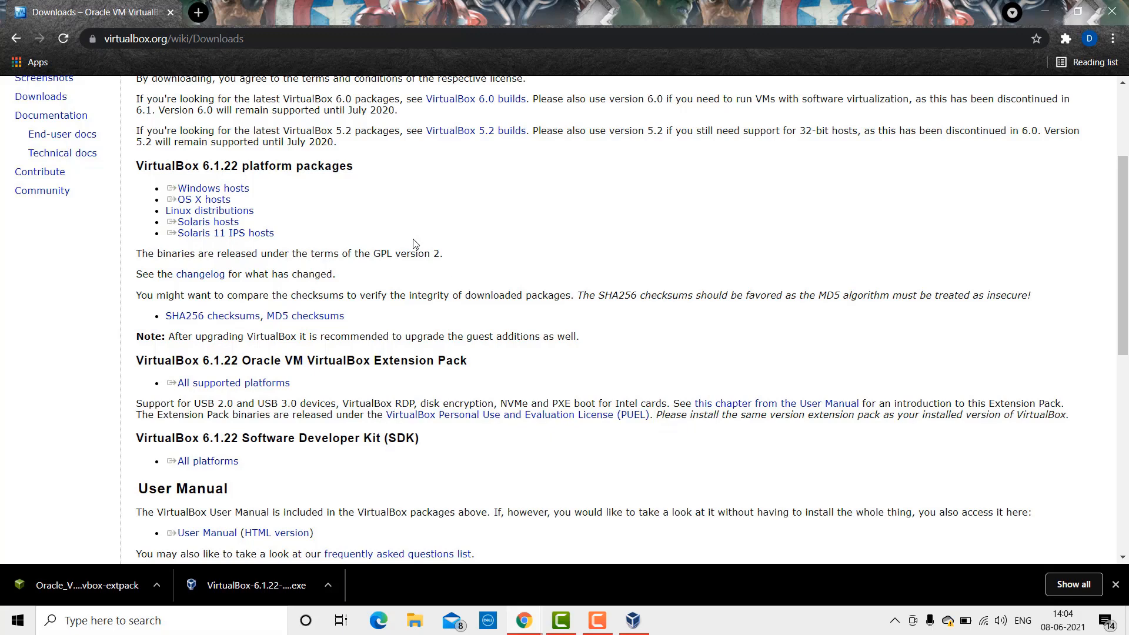
left_click(200, 12)
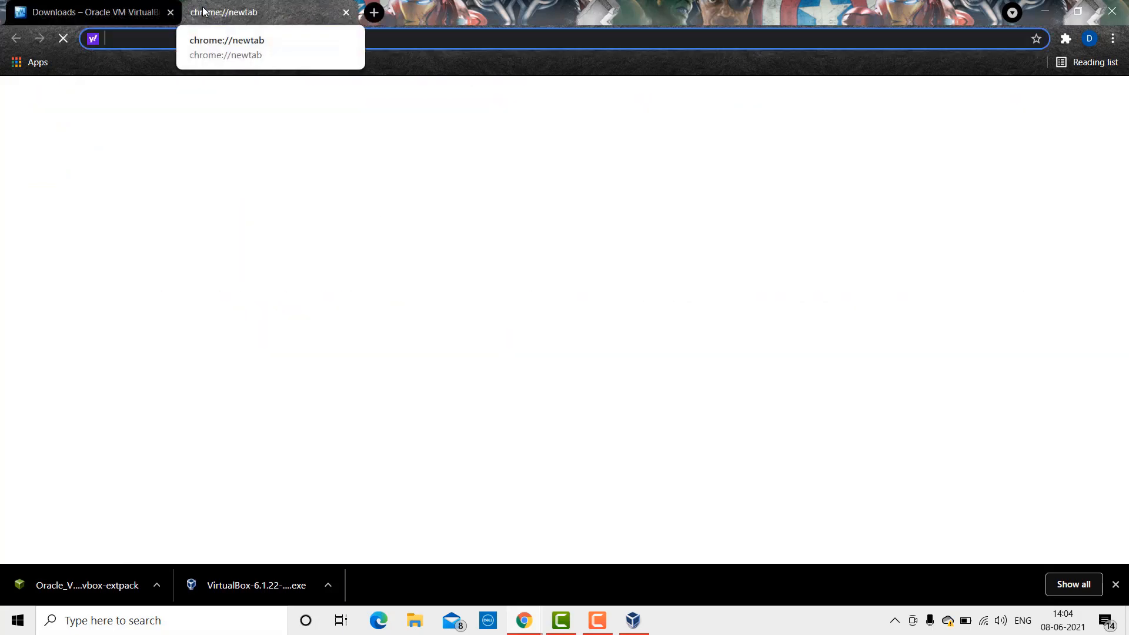
type("kali.org")
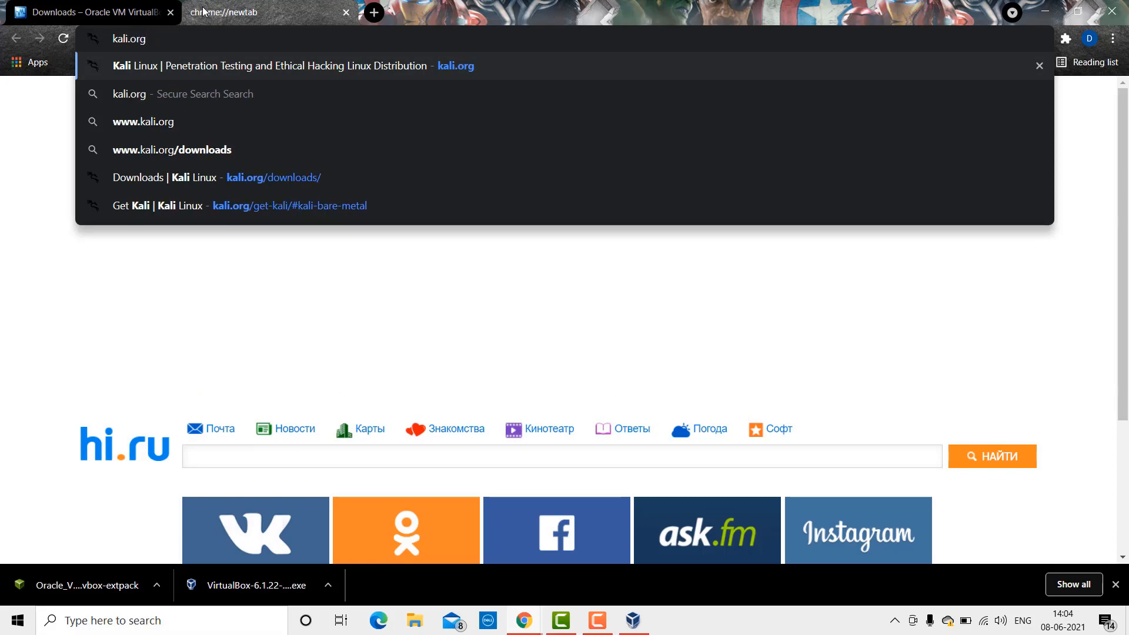
key("Return")
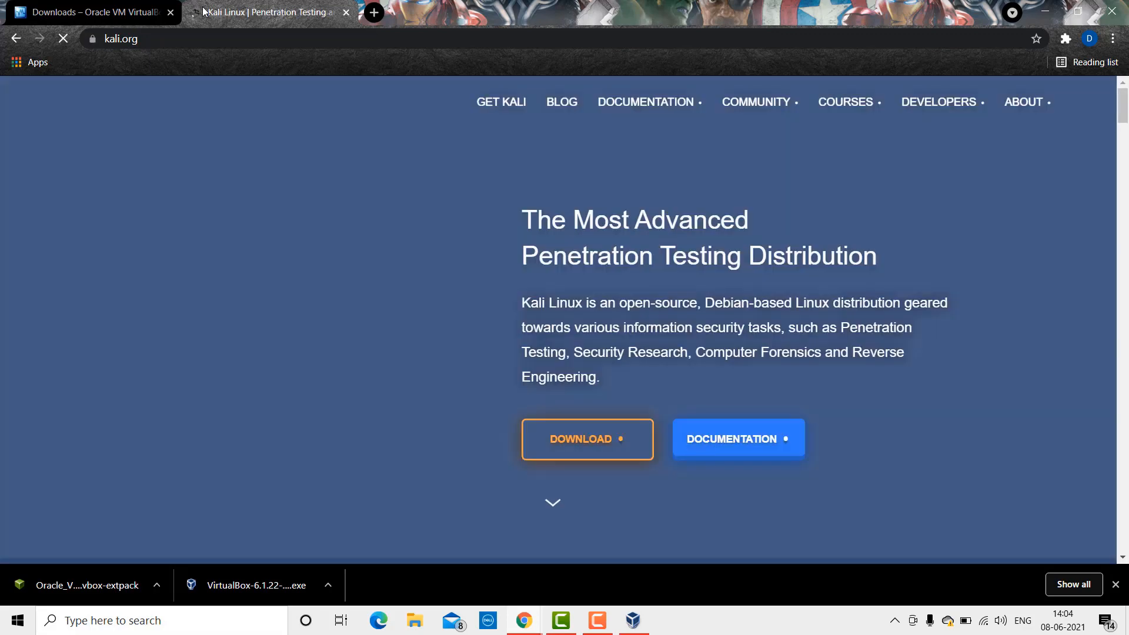
mouse_move(738, 112)
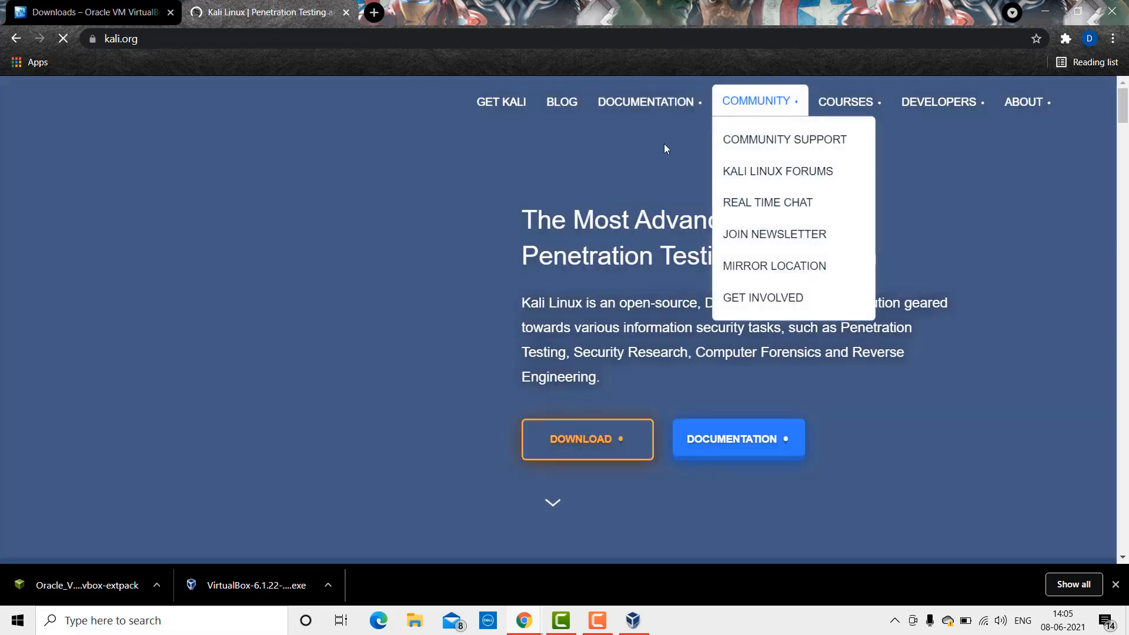
scroll(599, 168, "down", 5)
scroll(599, 171, "down", 15)
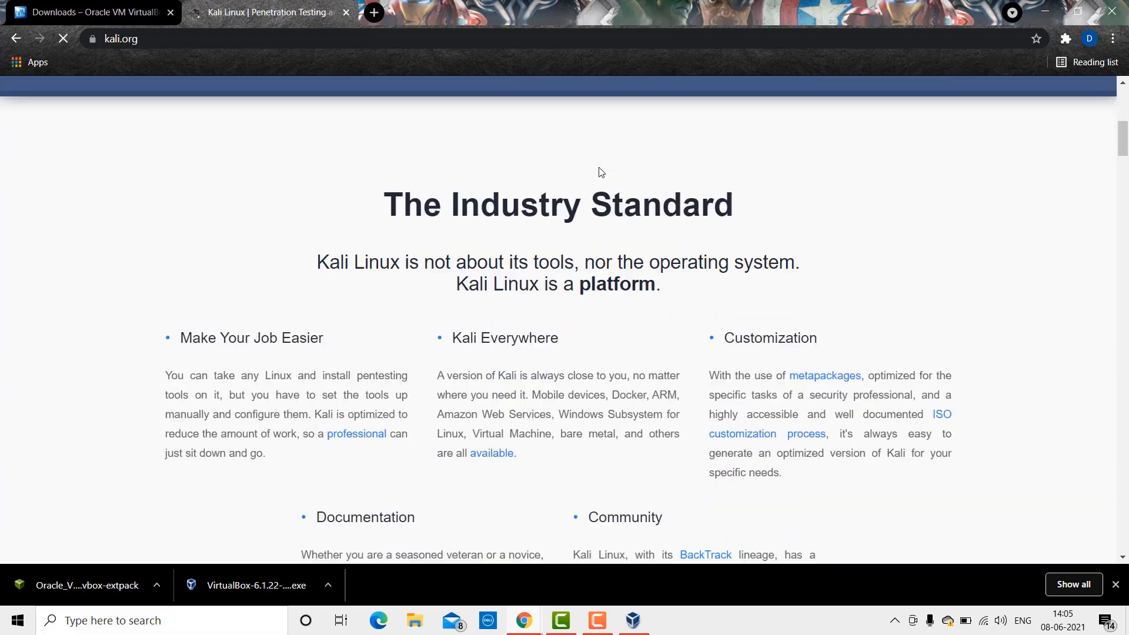
scroll(600, 171, "down", 20)
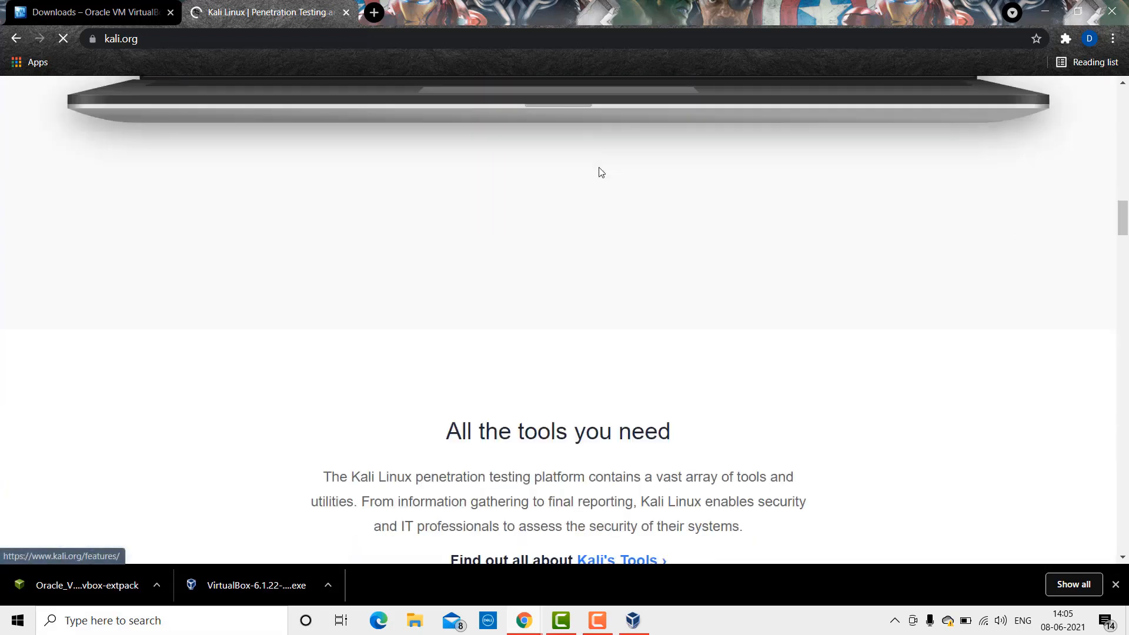
scroll(601, 172, "down", 20)
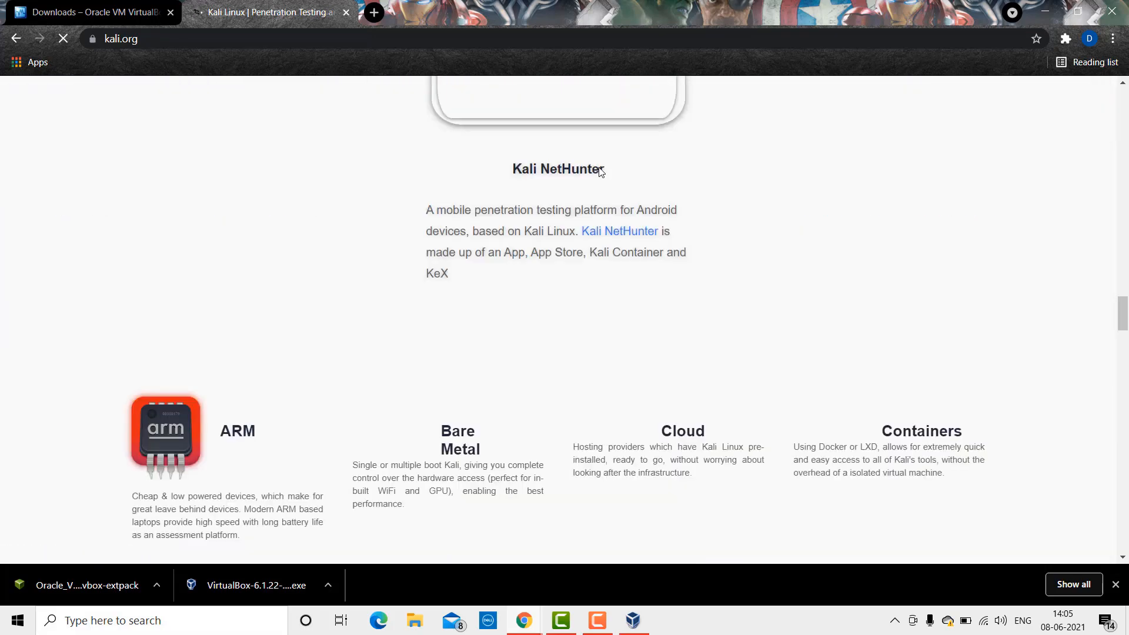
scroll(601, 172, "up", 20)
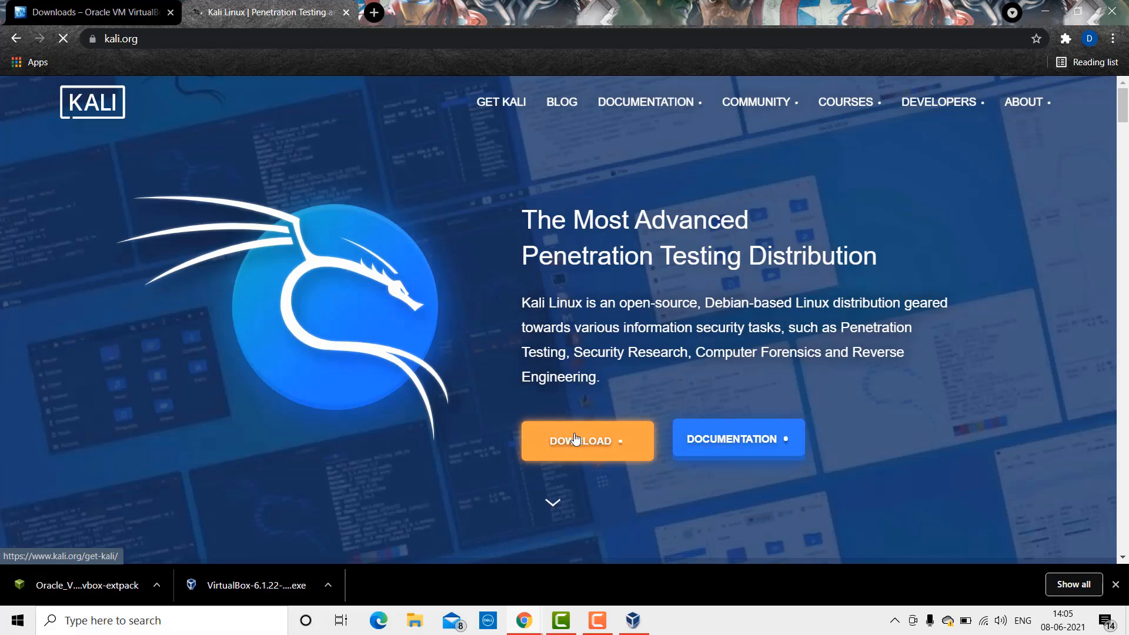
left_click(575, 440)
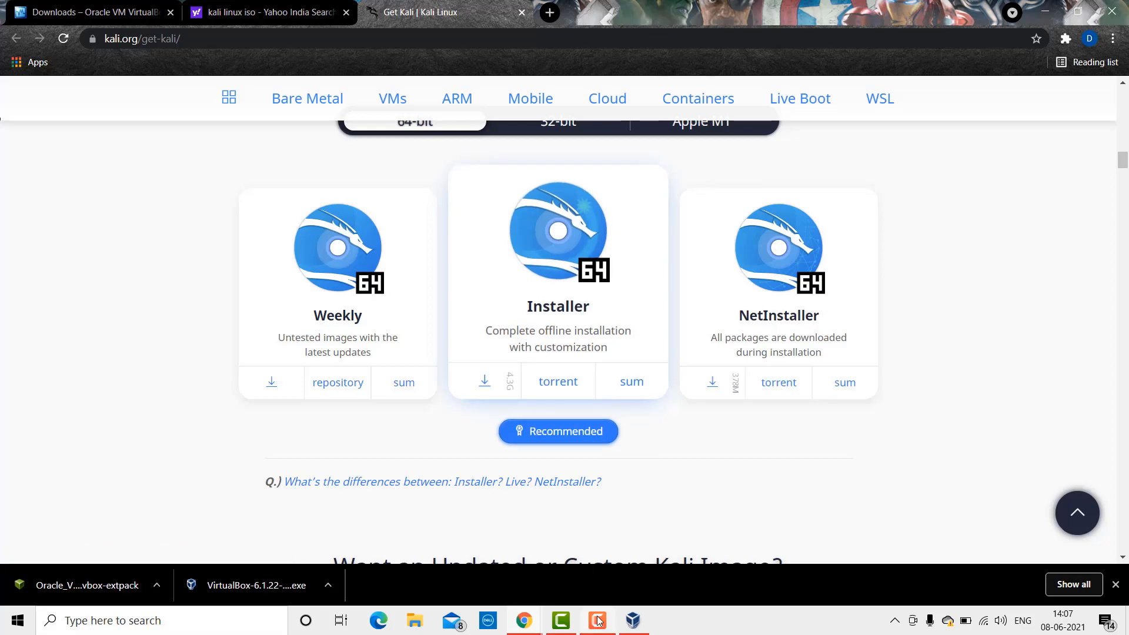
Step: Bring the VirtualBox Manager window back to the front
mouse_move(598, 621)
mouse_move(633, 621)
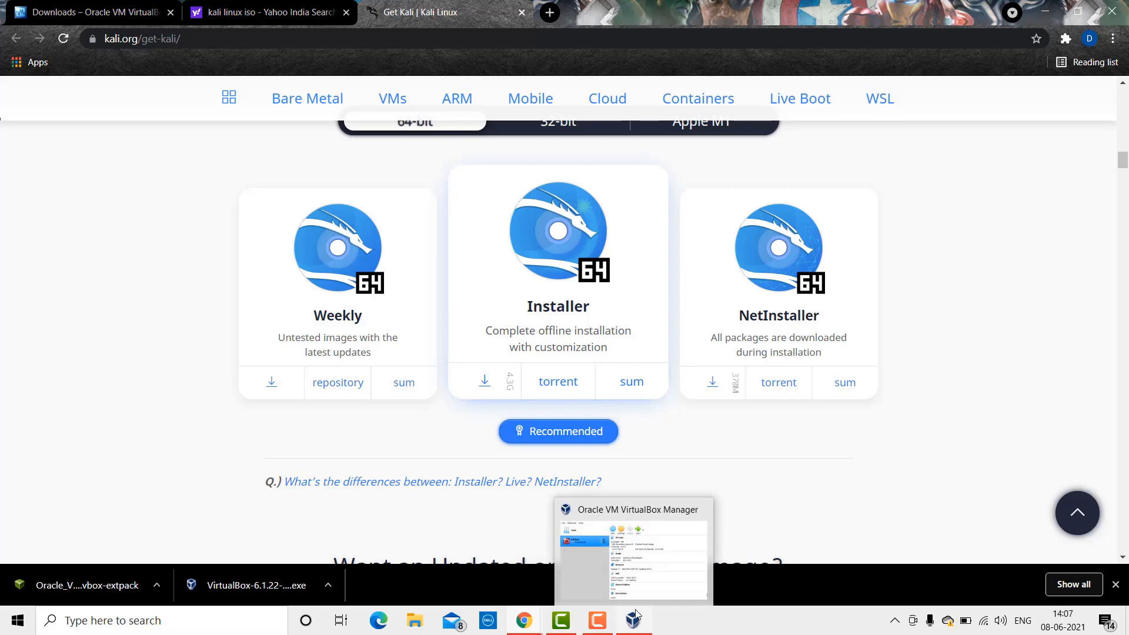
left_click(629, 566)
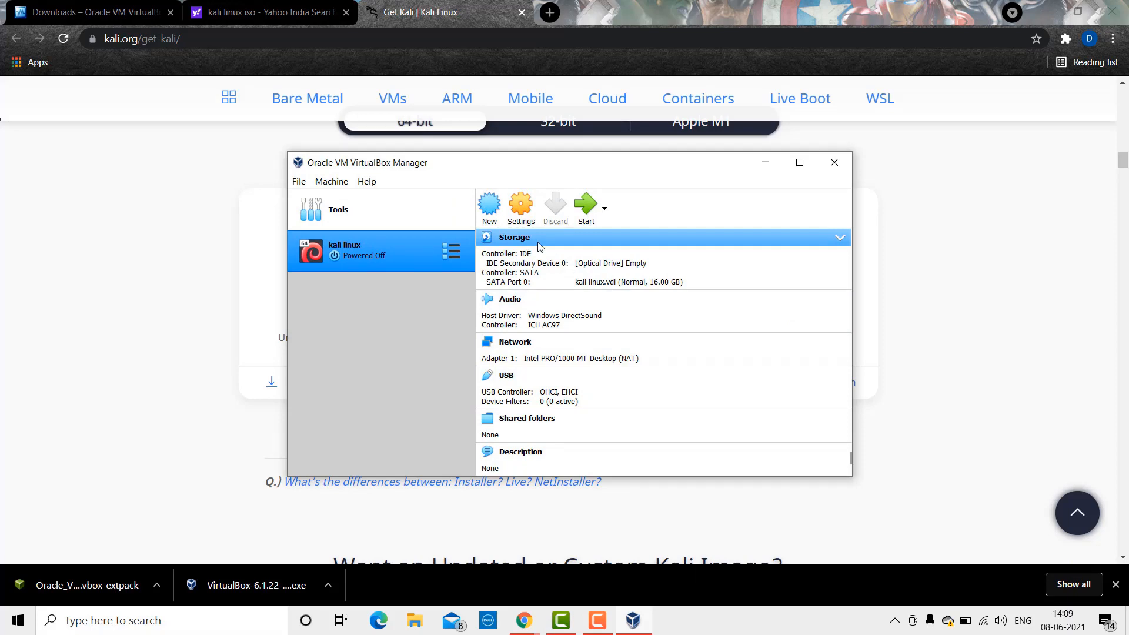
Step: In the kali linux VM's General > Advanced settings, make Shared Clipboard and Drag'n'Drop Bidirectional
left_click(512, 223)
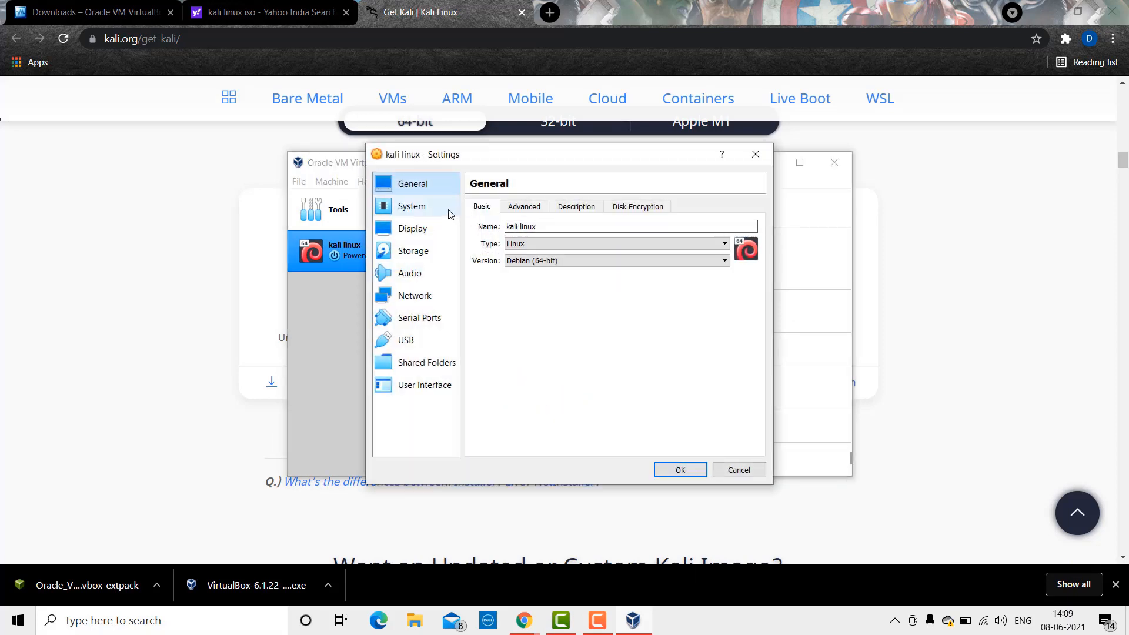
left_click(512, 208)
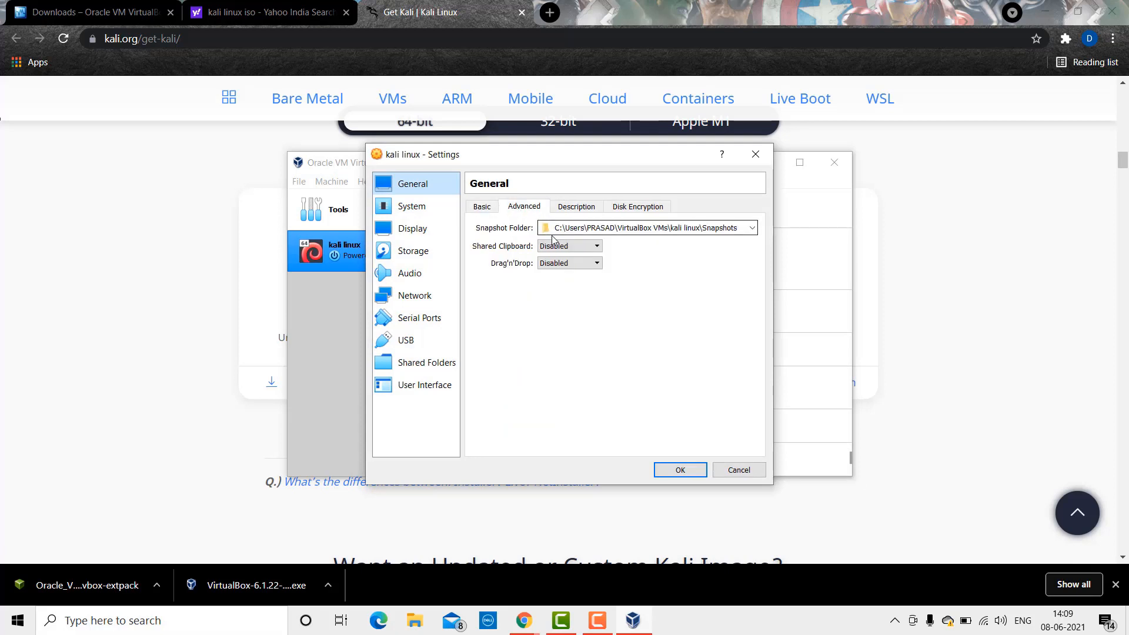
left_click(570, 247)
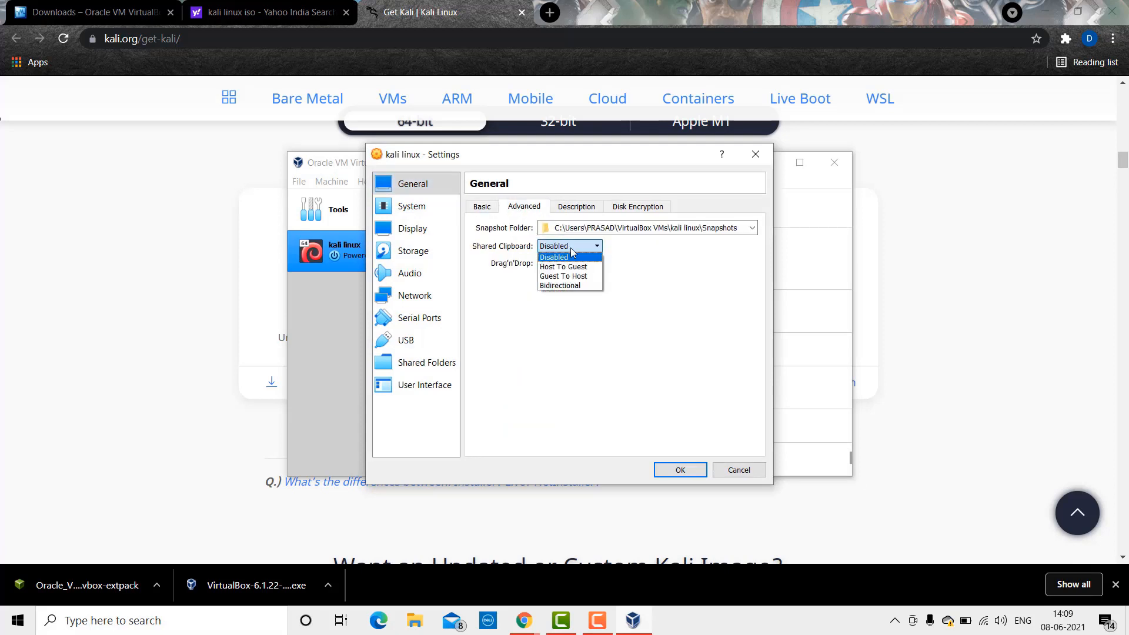
left_click(582, 286)
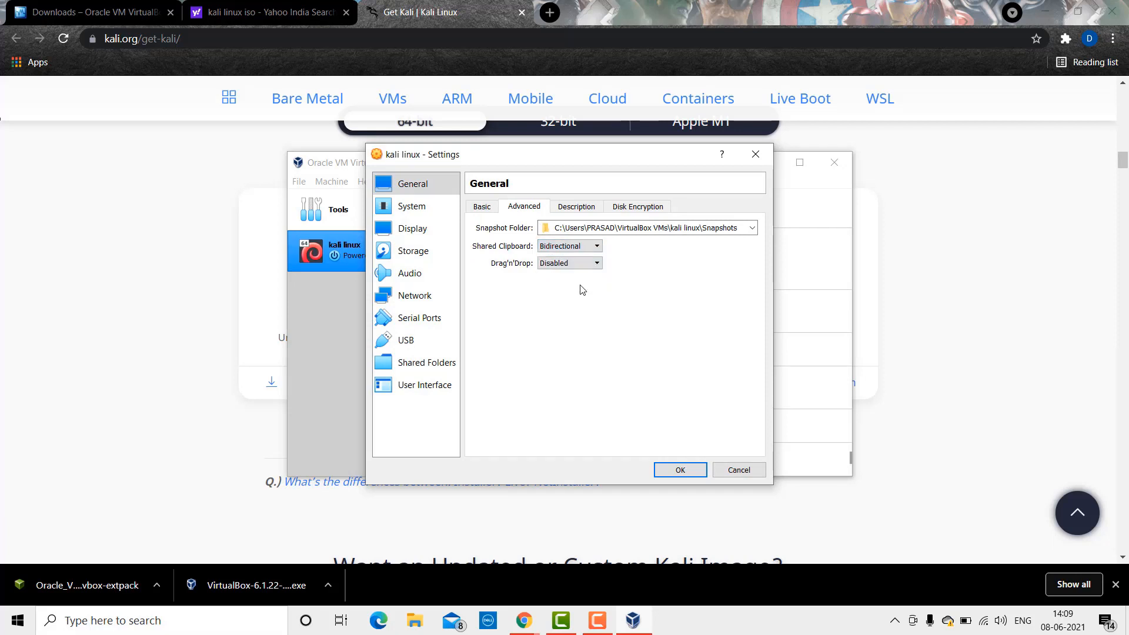
left_click(577, 264)
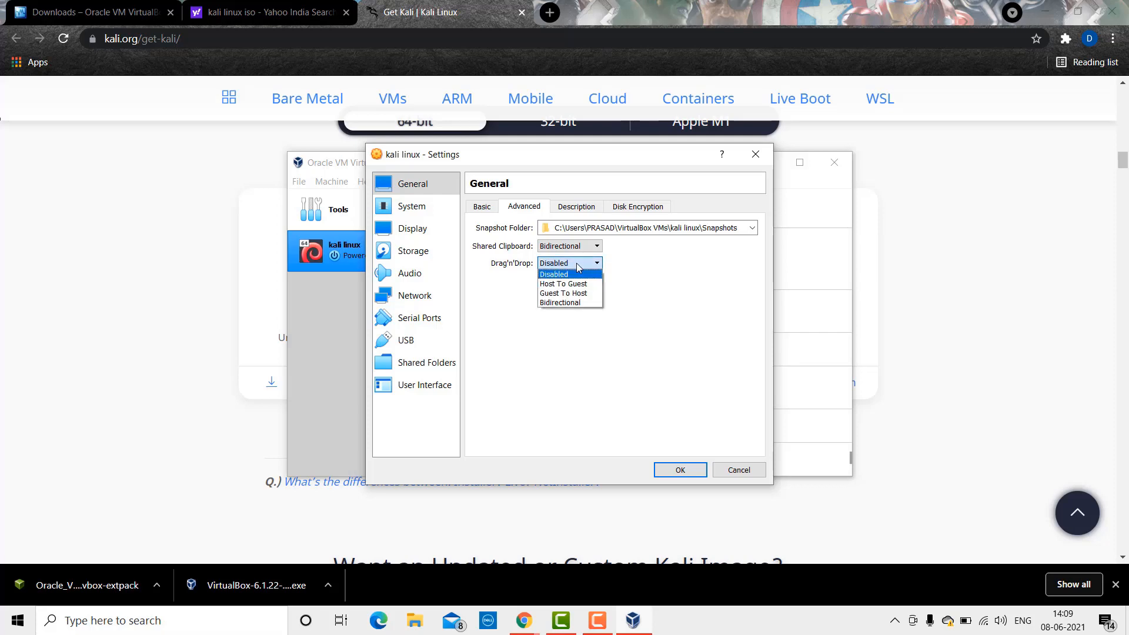
left_click(572, 303)
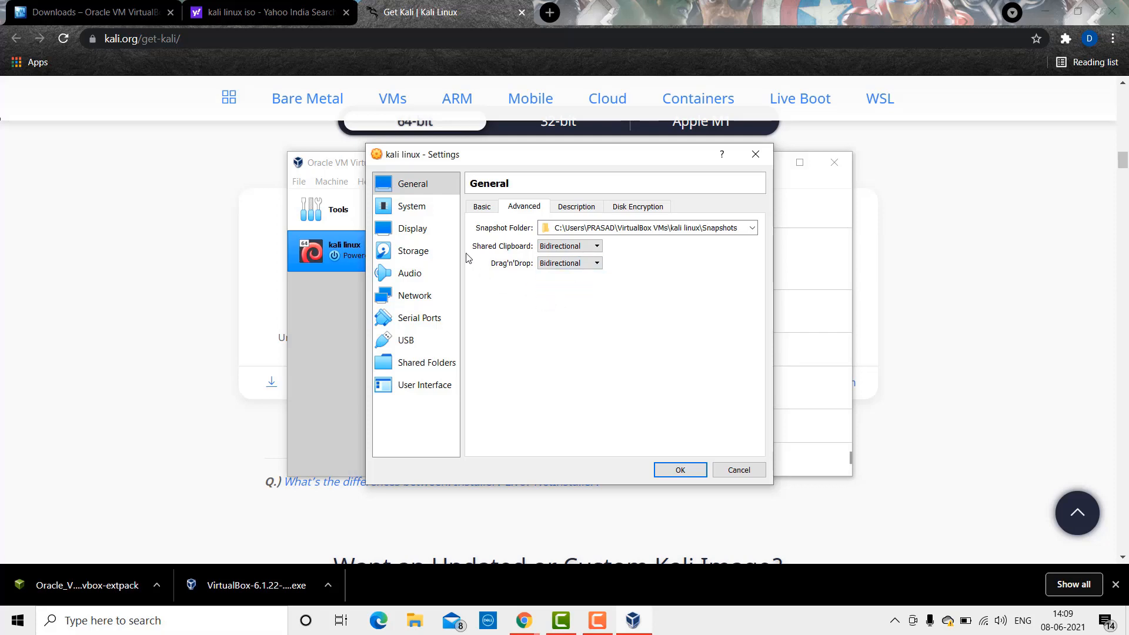
Step: Give the kali linux VM 2 processors and 128 MB of video memory
left_click(427, 215)
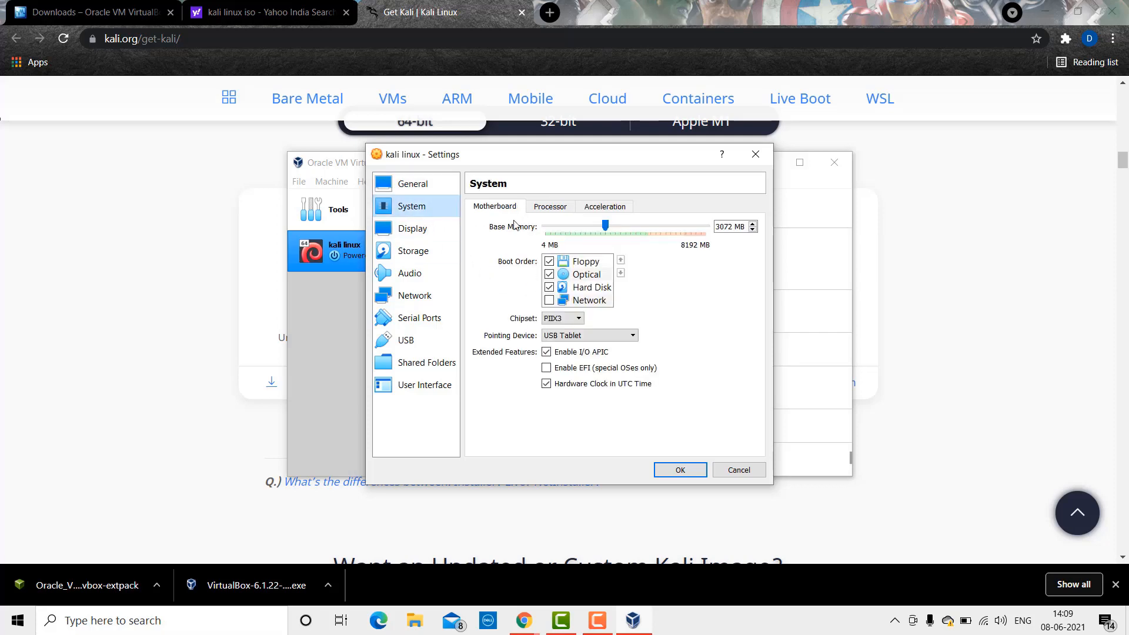
left_click(551, 211)
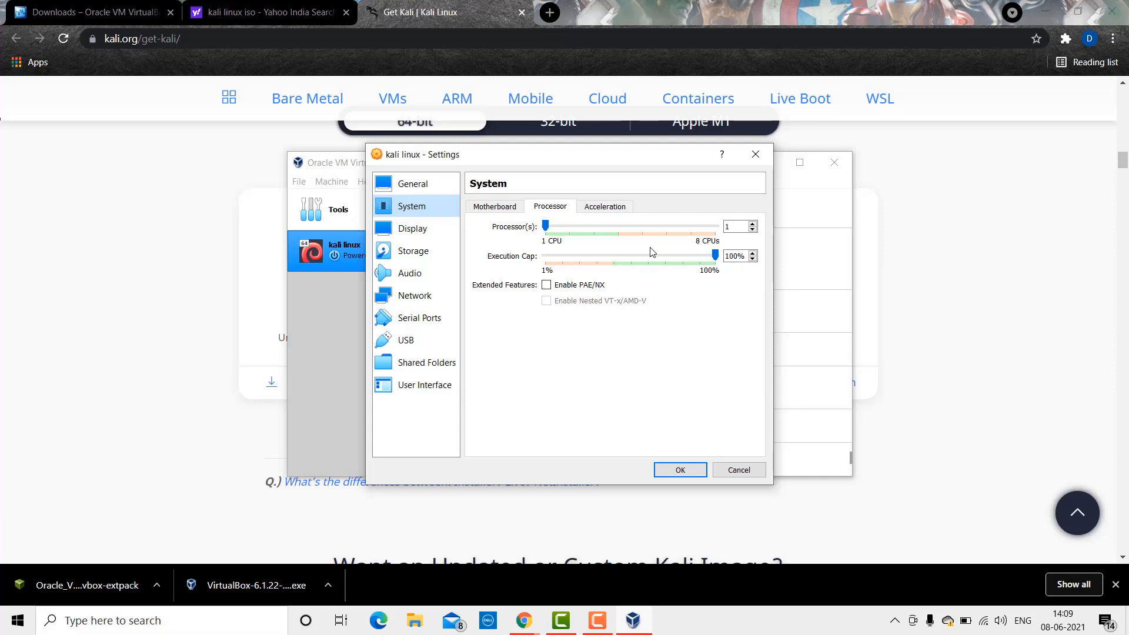
left_click(564, 227)
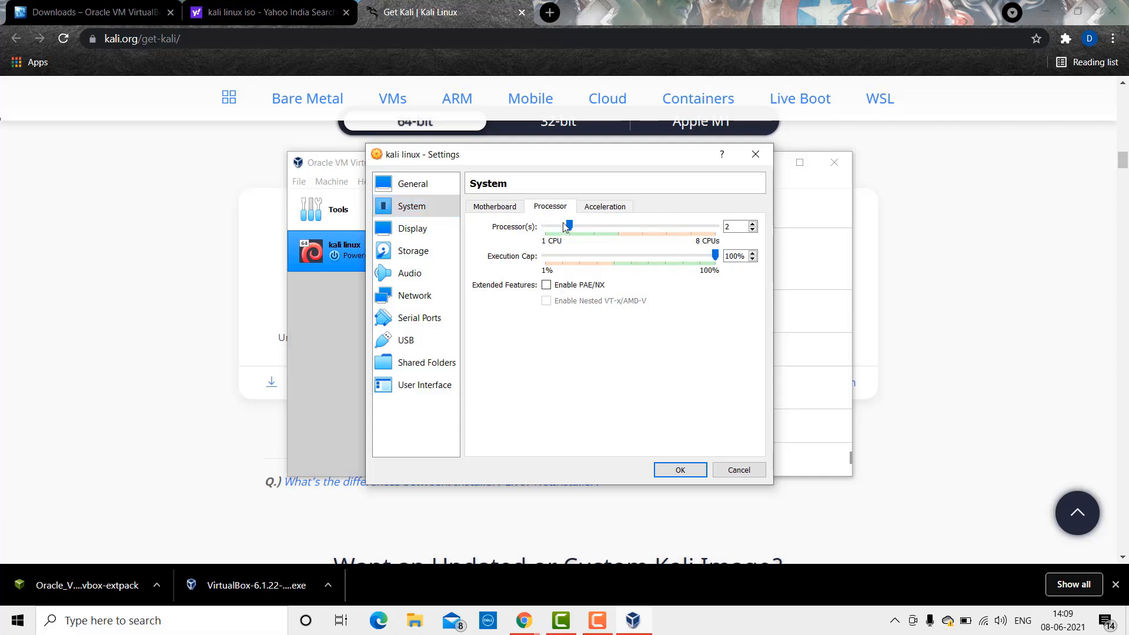
left_click(435, 234)
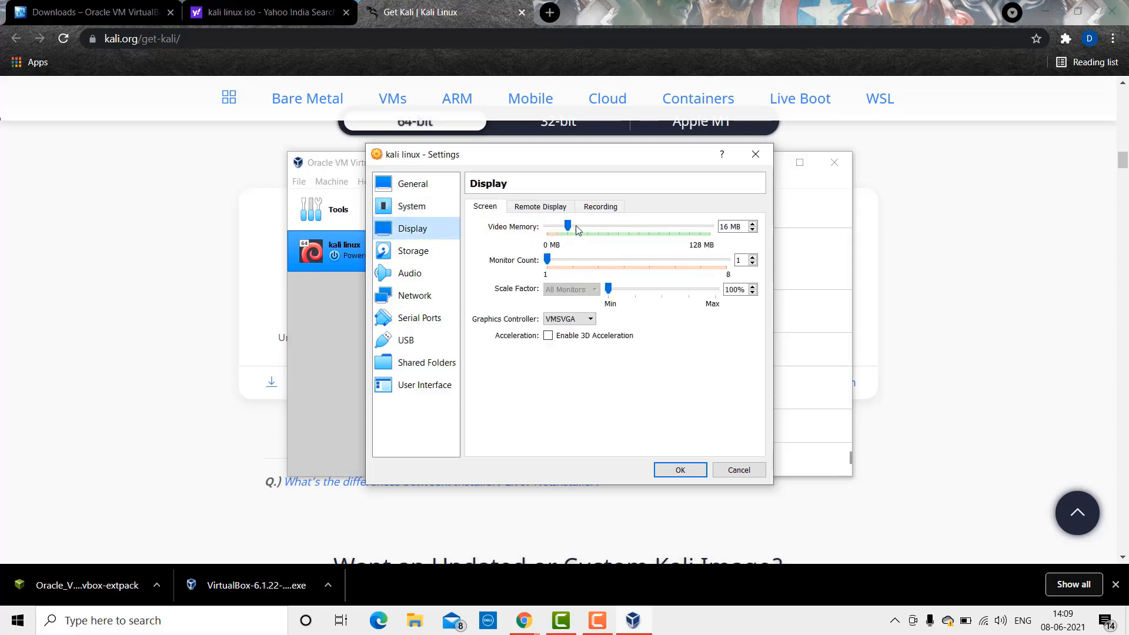
left_click_drag(569, 226, 719, 235)
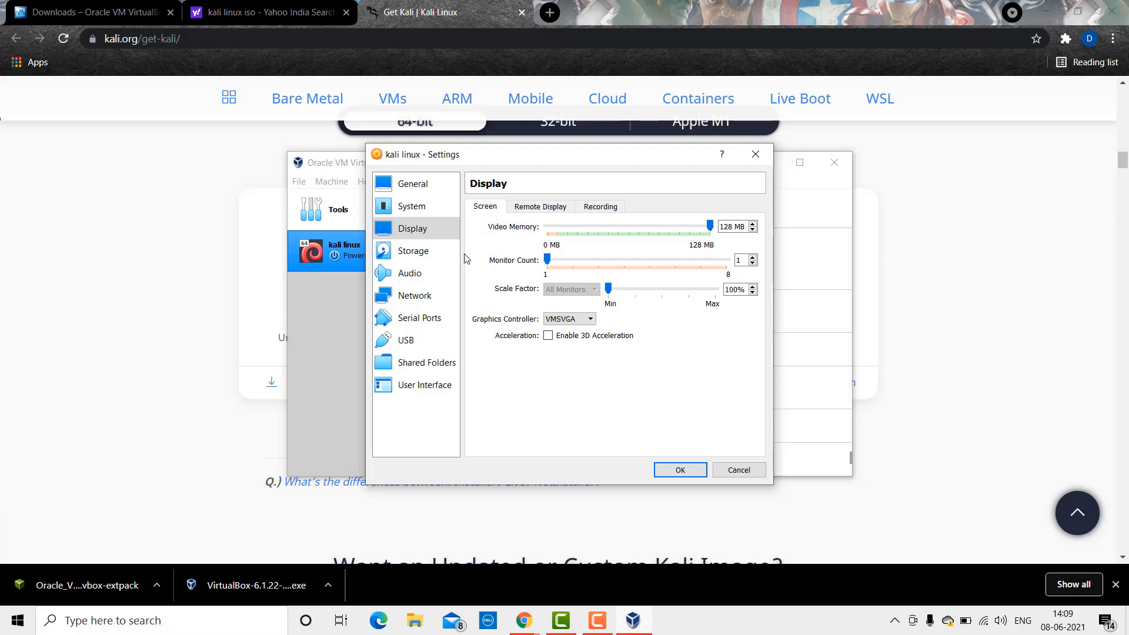
left_click(438, 250)
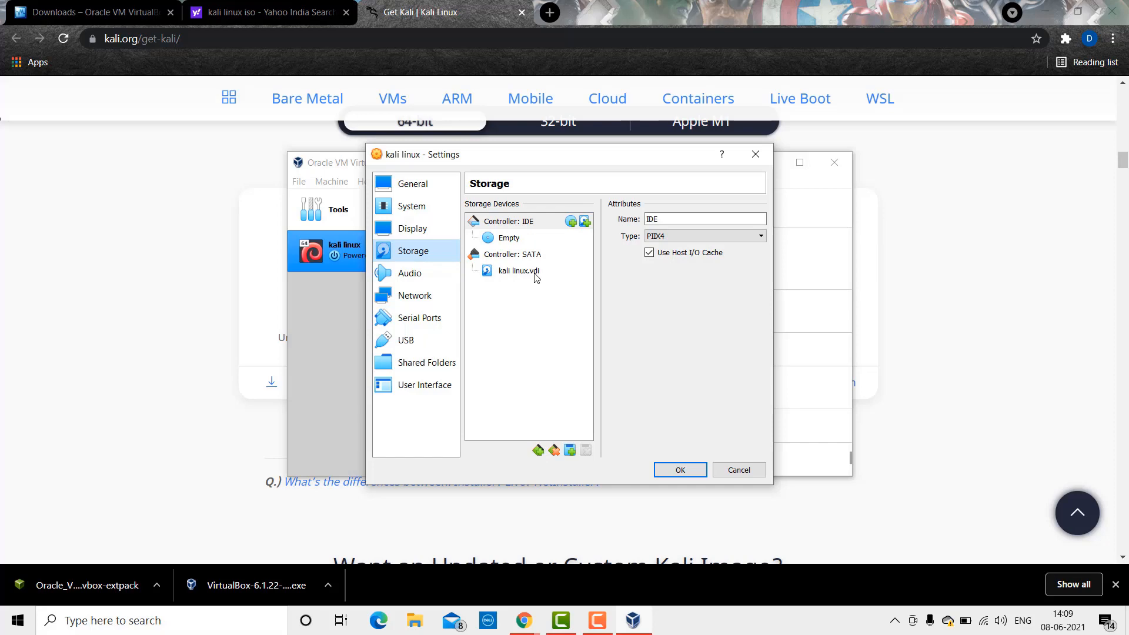
Step: Select the empty optical drive under the IDE controller, keeping PIIX4 as controller type
left_click(571, 222)
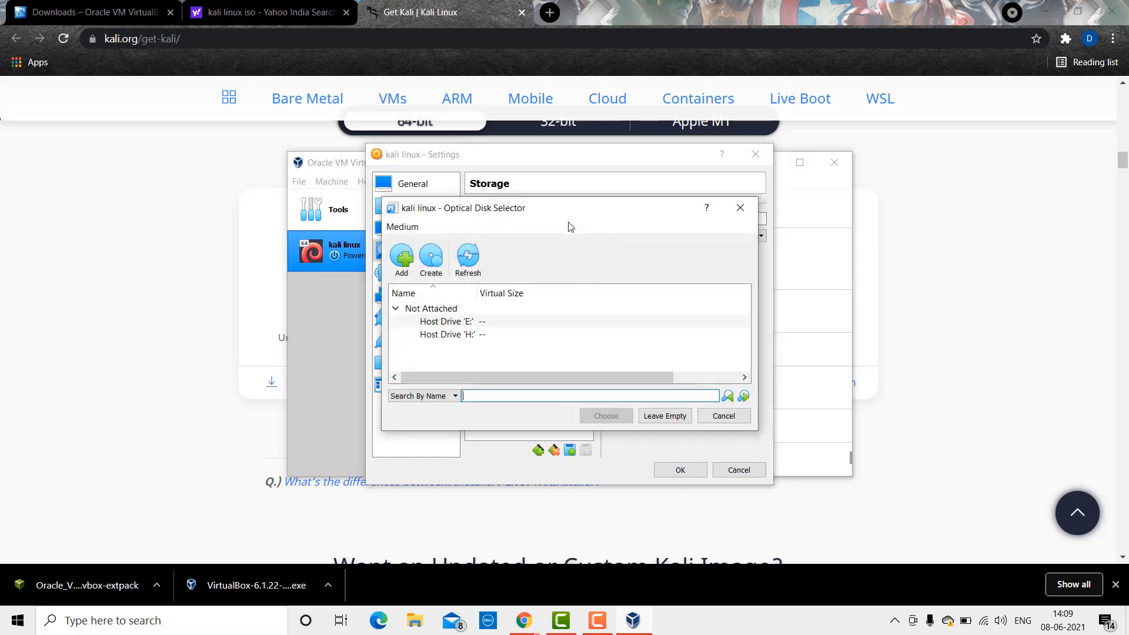
left_click(735, 209)
left_click(764, 236)
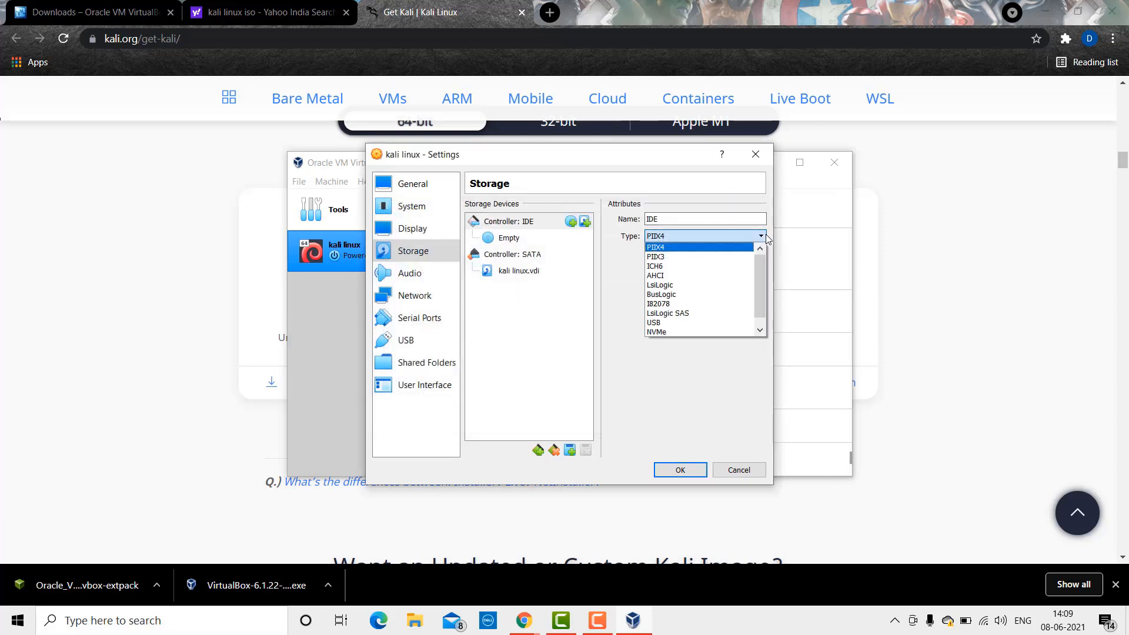
left_click(764, 236)
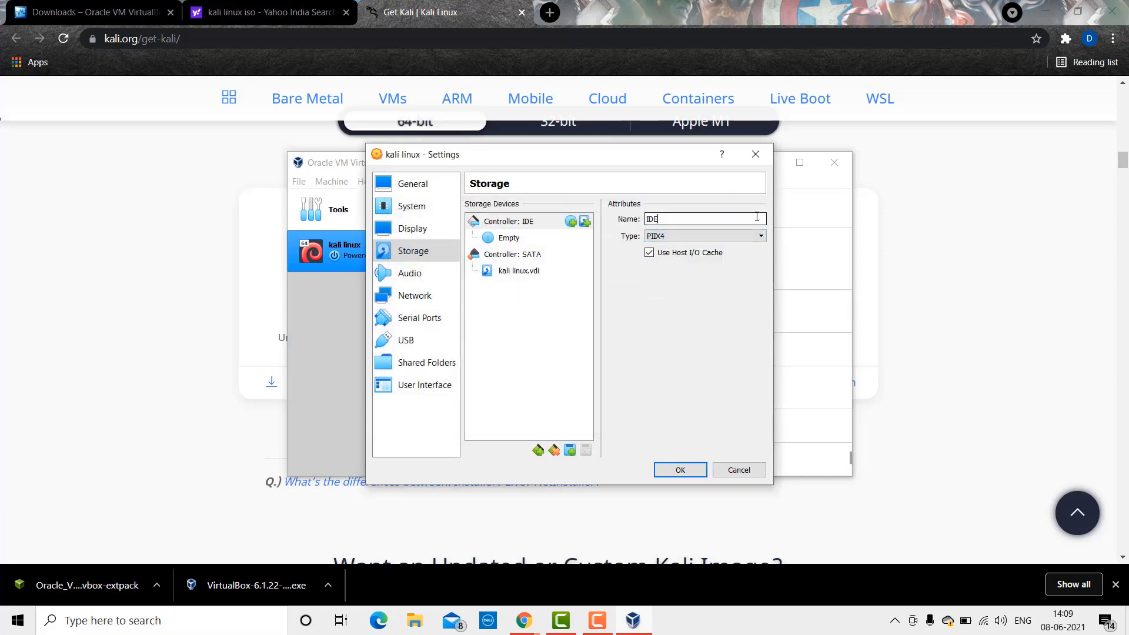
left_click(495, 239)
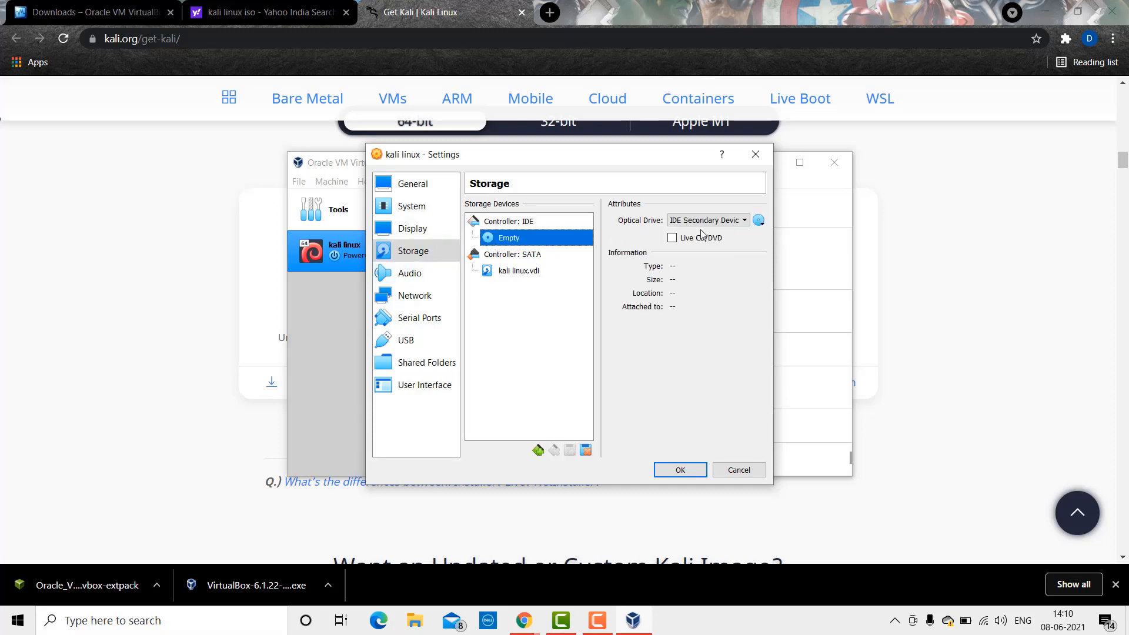
left_click(760, 220)
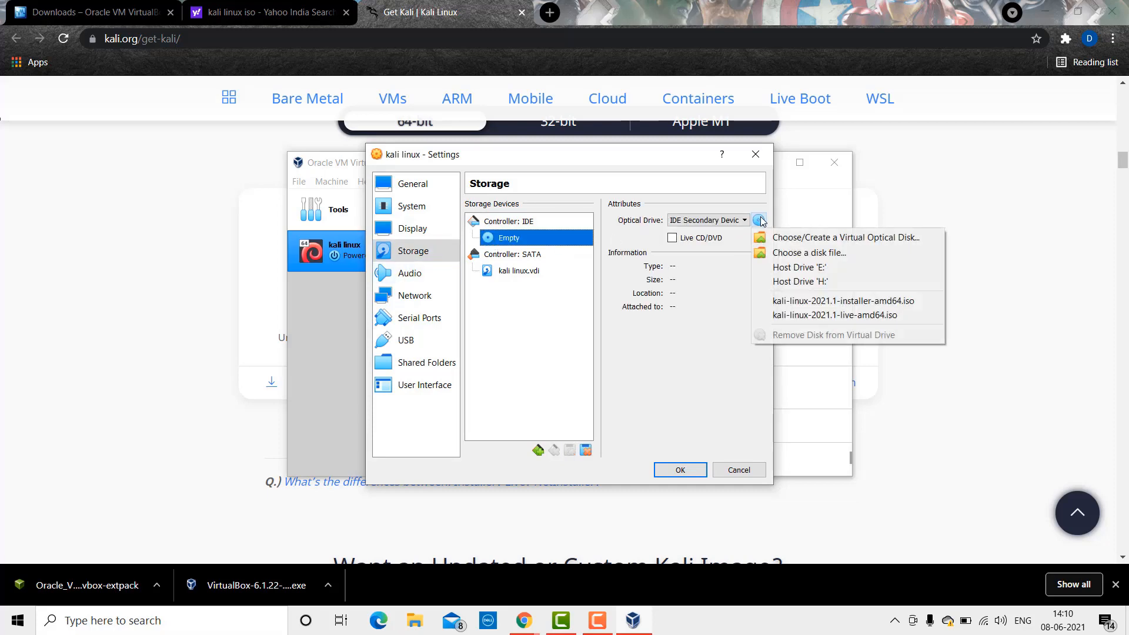
left_click(761, 221)
left_click(761, 220)
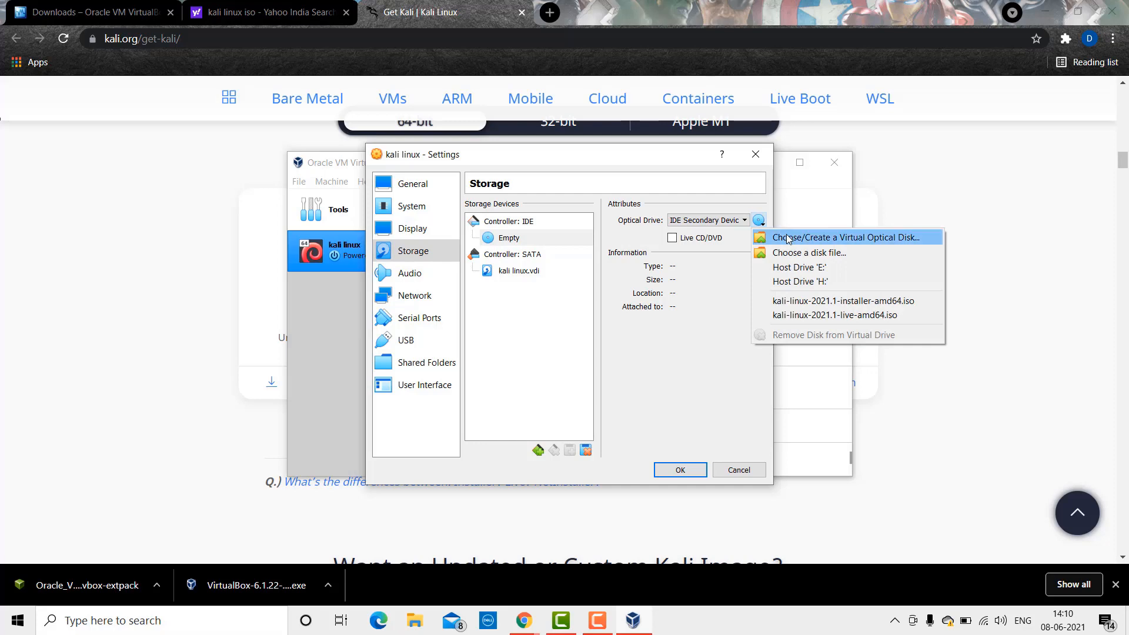
left_click(788, 238)
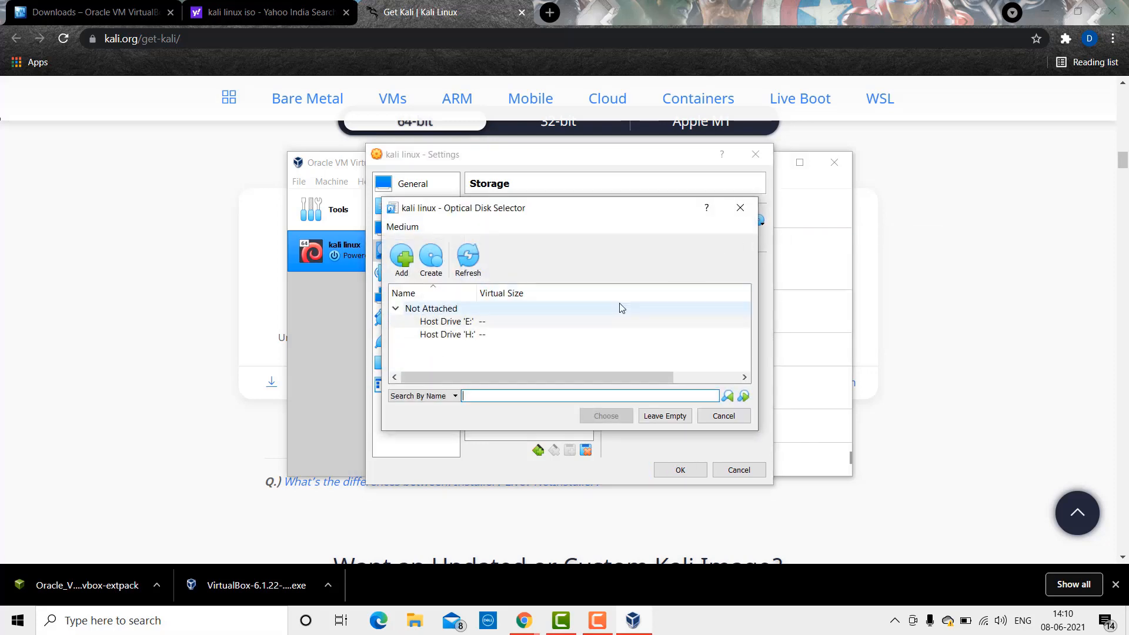
left_click(740, 208)
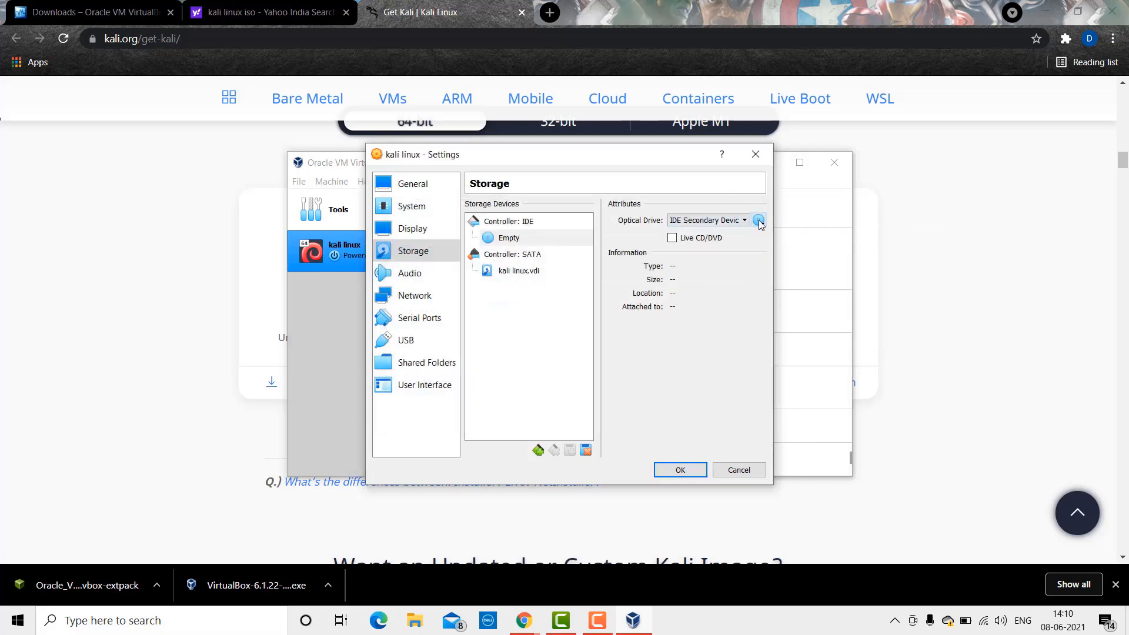
Step: Load the kali-linux-2021.1-installer-amd64 image from the Desktop into the optical drive
left_click(760, 219)
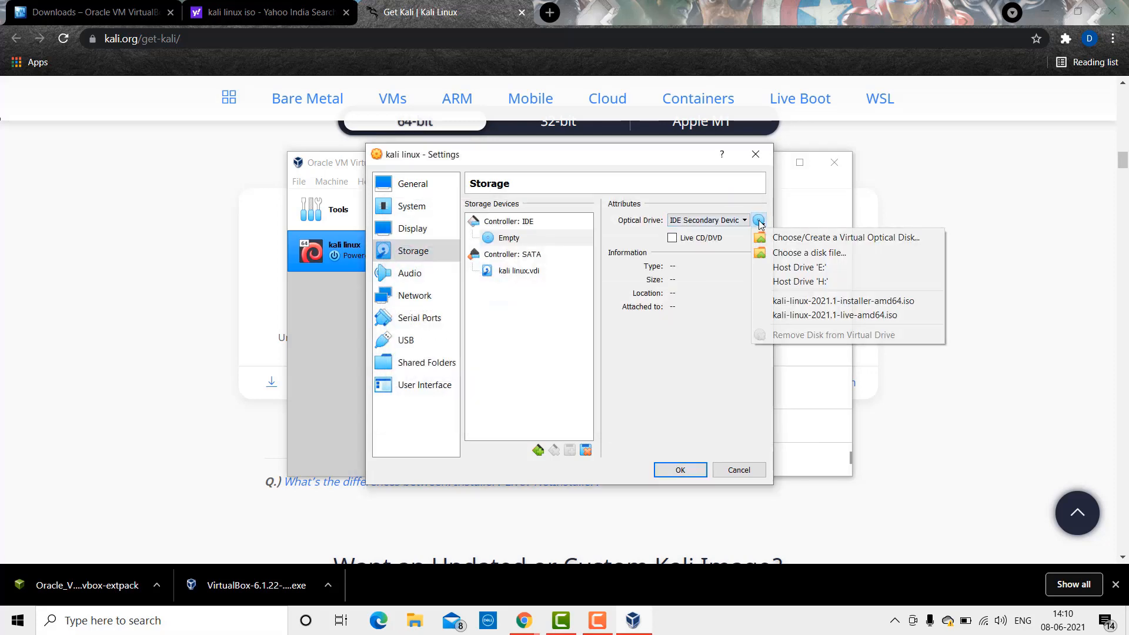
left_click(791, 251)
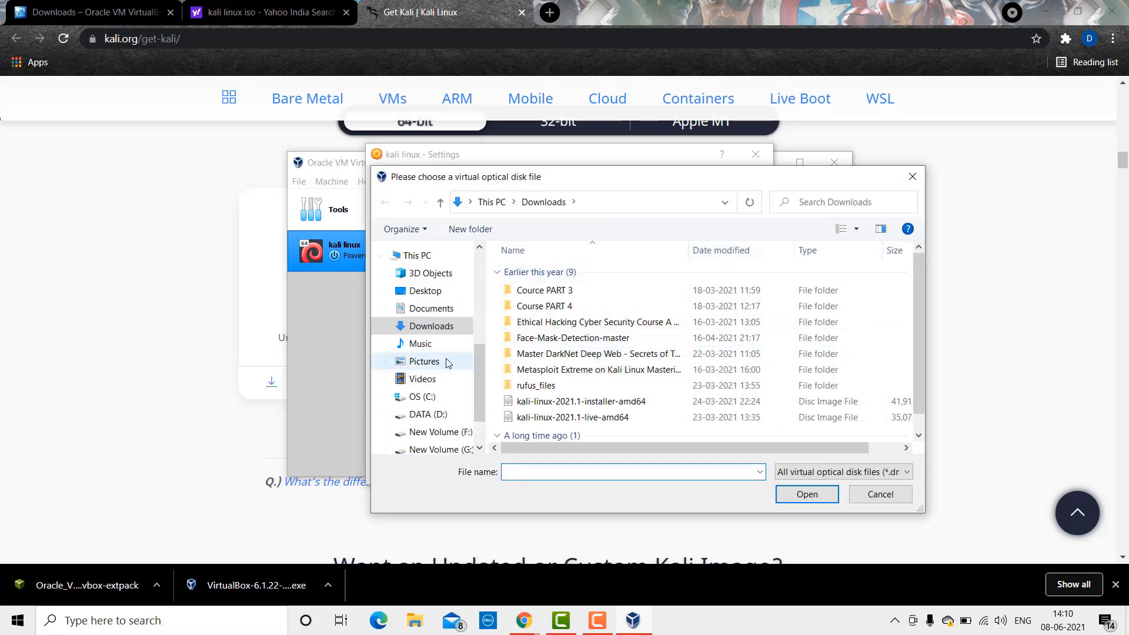
left_click(440, 295)
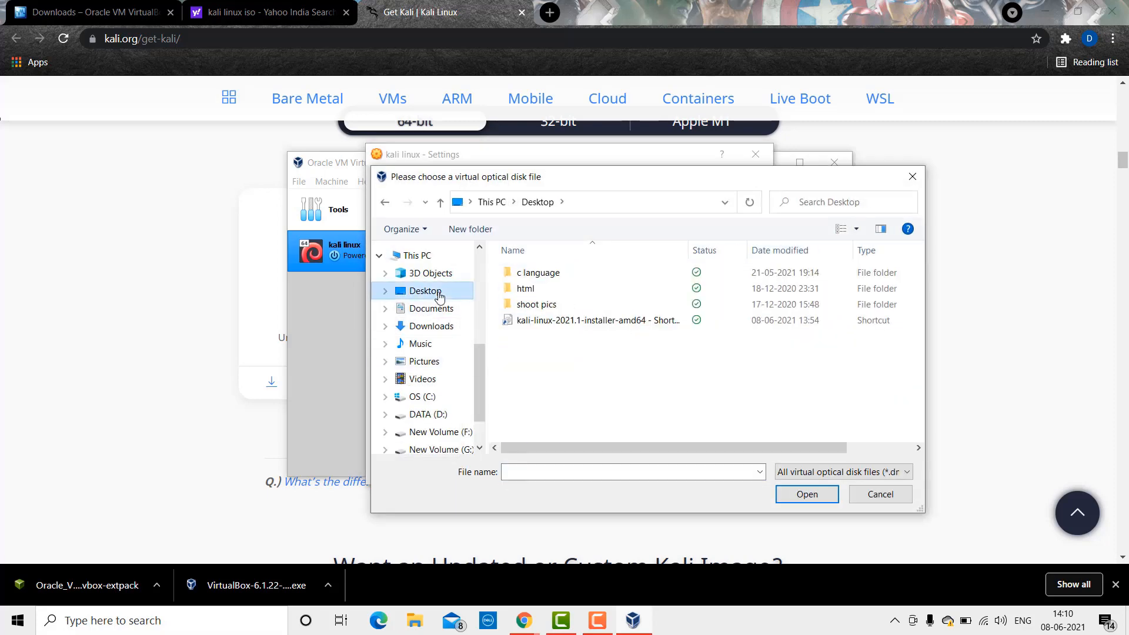
left_click(533, 319)
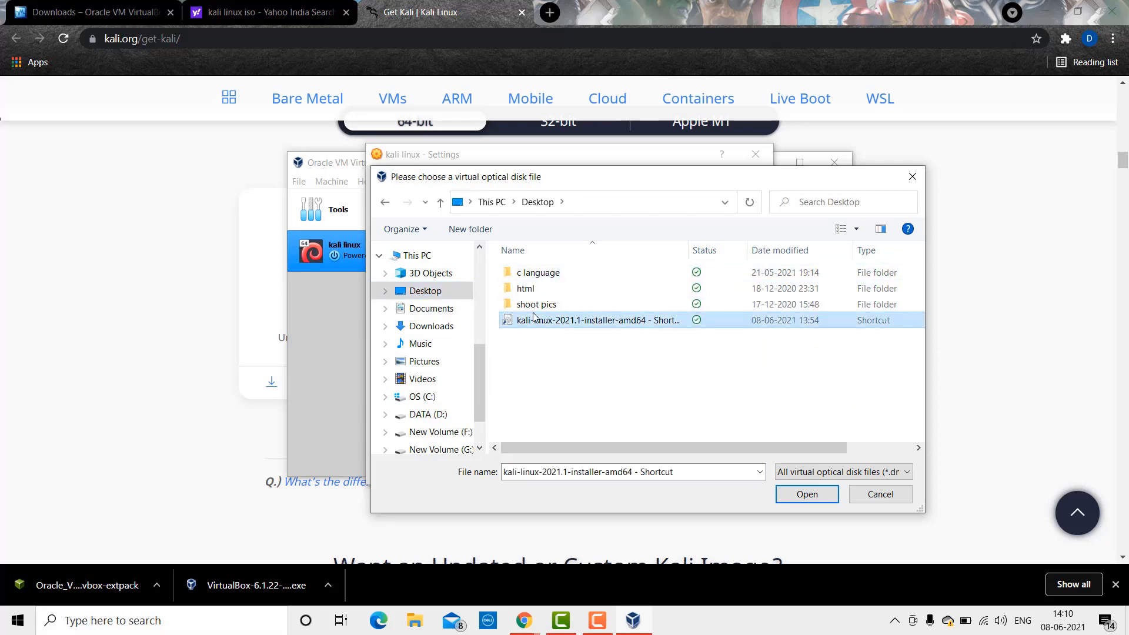
left_click(809, 494)
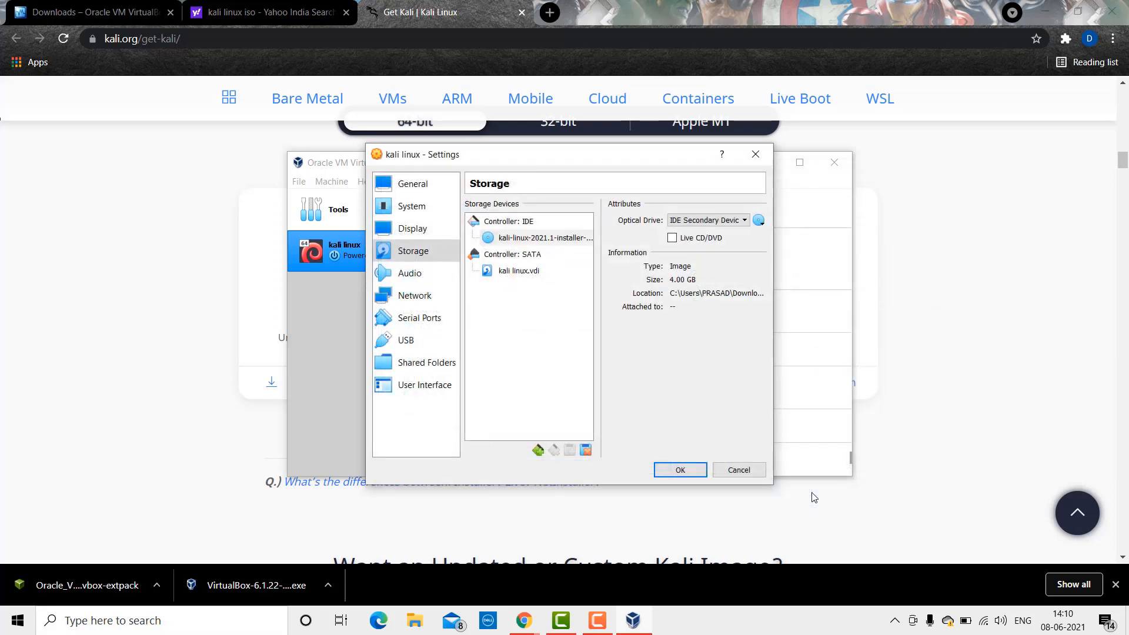
Step: Review the Audio, Network and Serial Ports settings, then save the VM settings
left_click(418, 274)
left_click(424, 295)
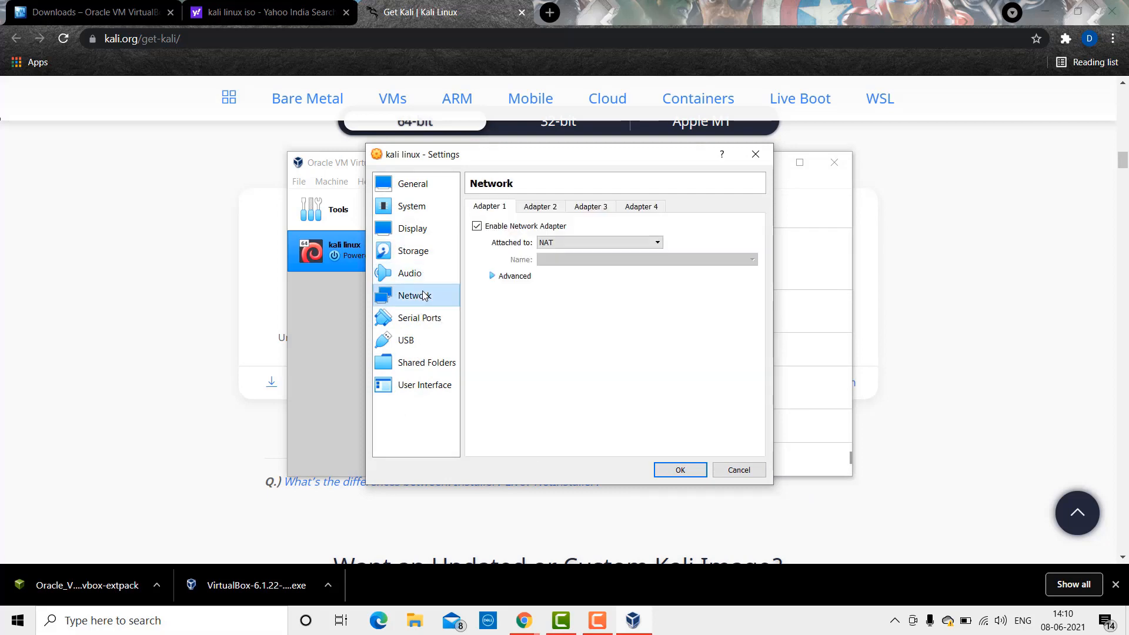
left_click(423, 320)
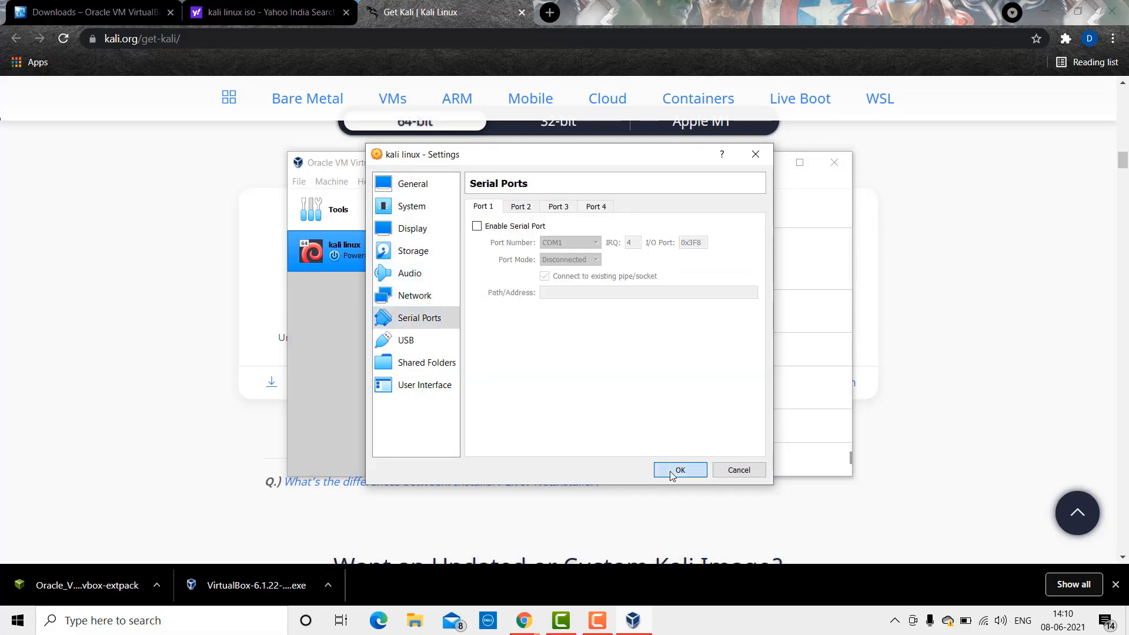
left_click(679, 469)
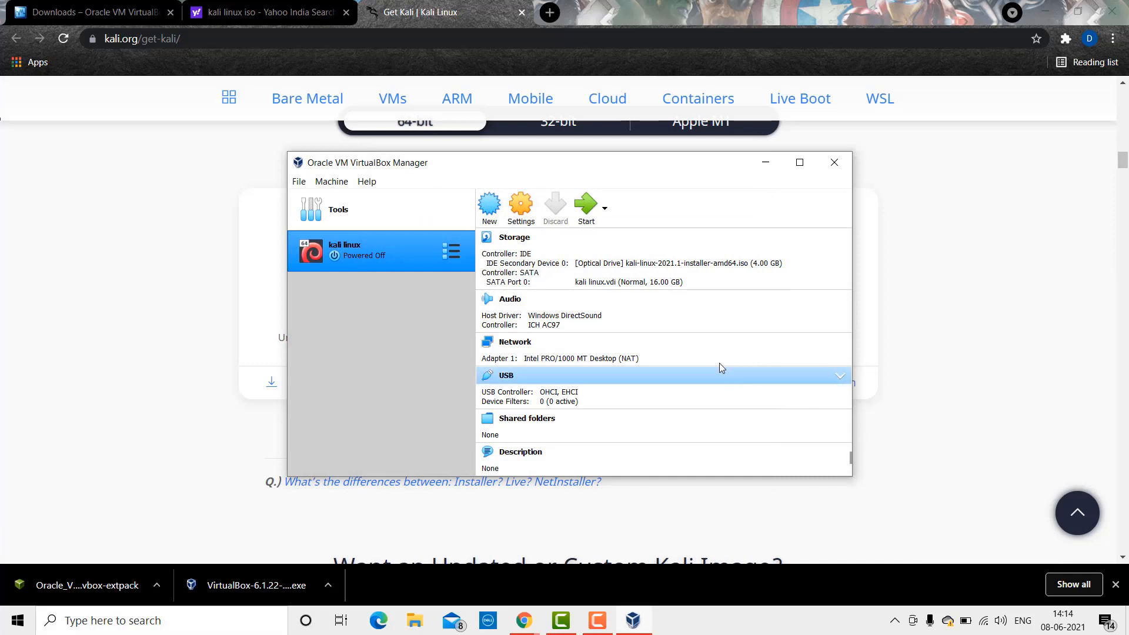
Step: Start the kali linux VM, booting from kali-linux-2021.1-installer-amd64.iso as the start-up disk
left_click(585, 209)
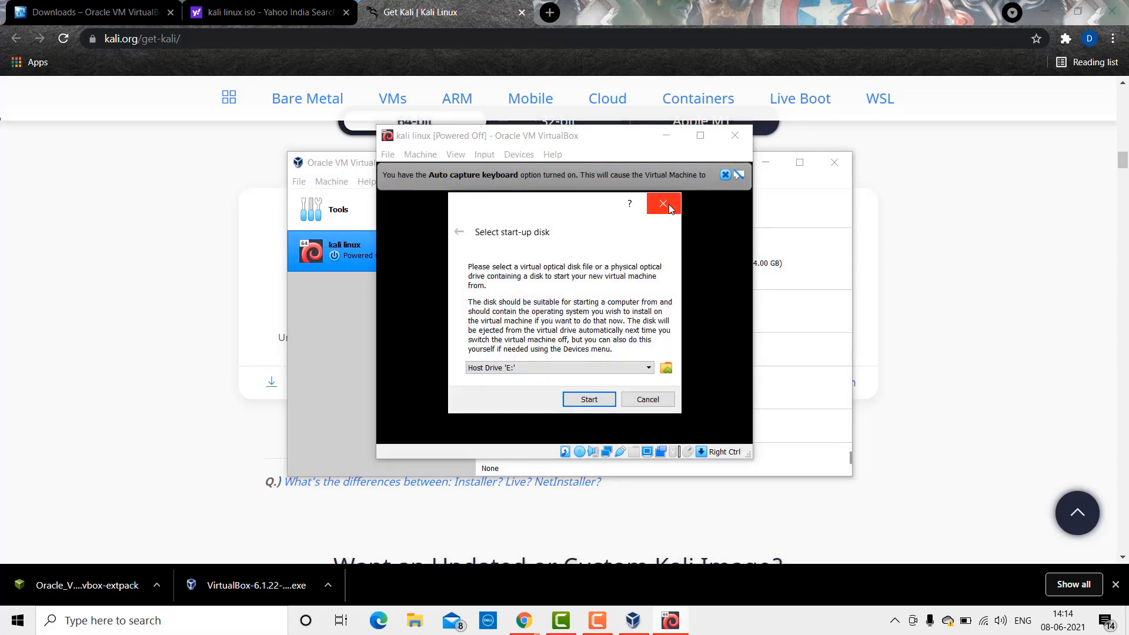
left_click(643, 373)
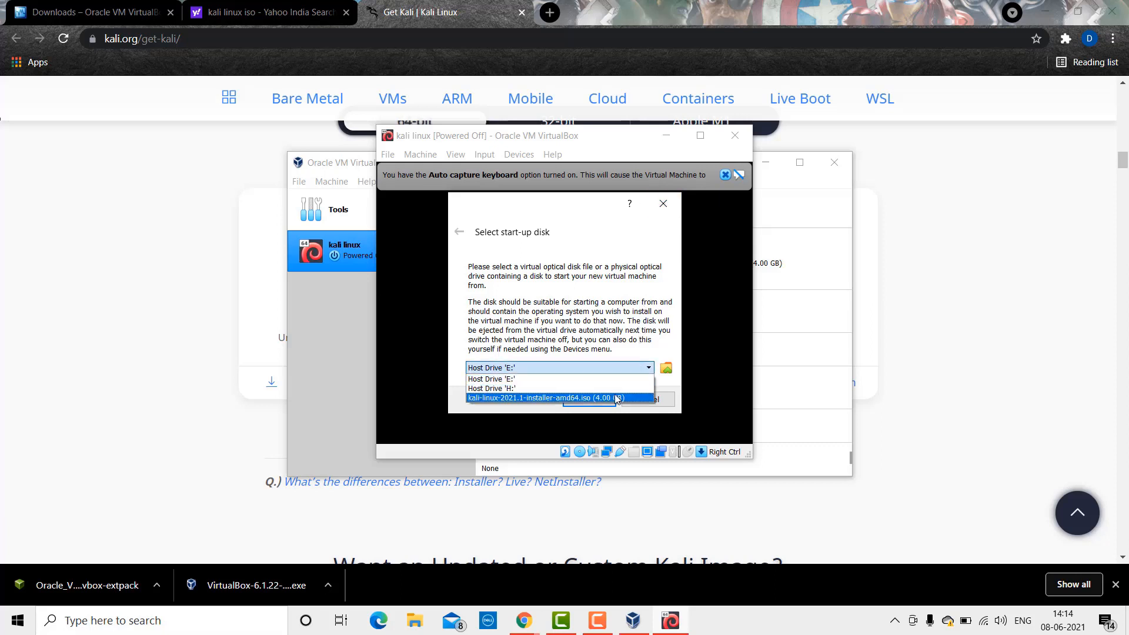
left_click(615, 394)
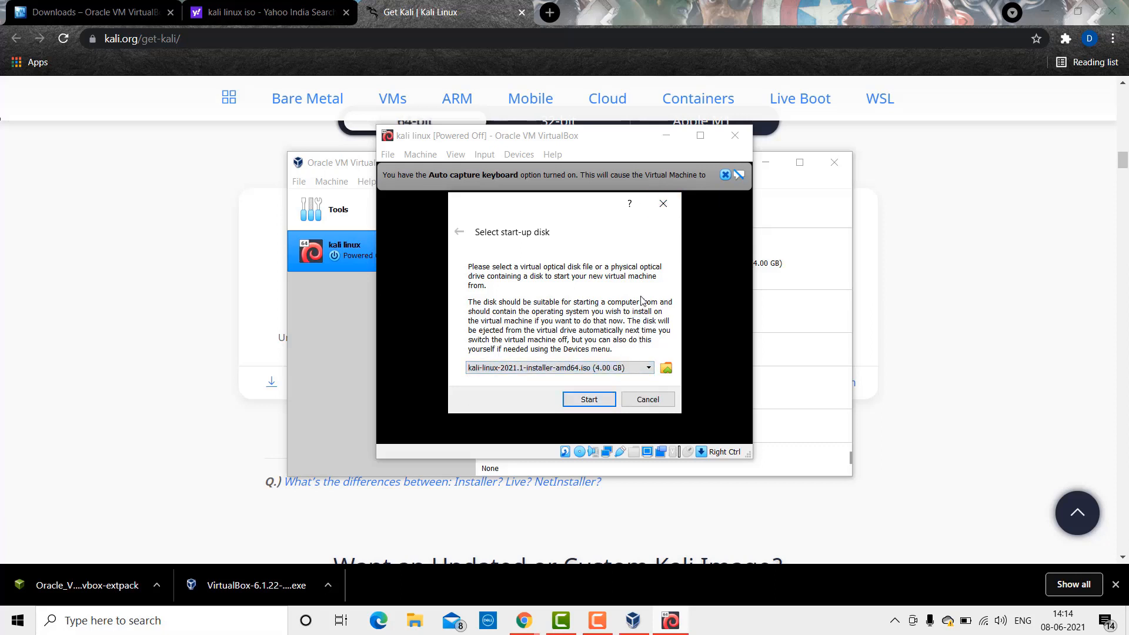
left_click(661, 205)
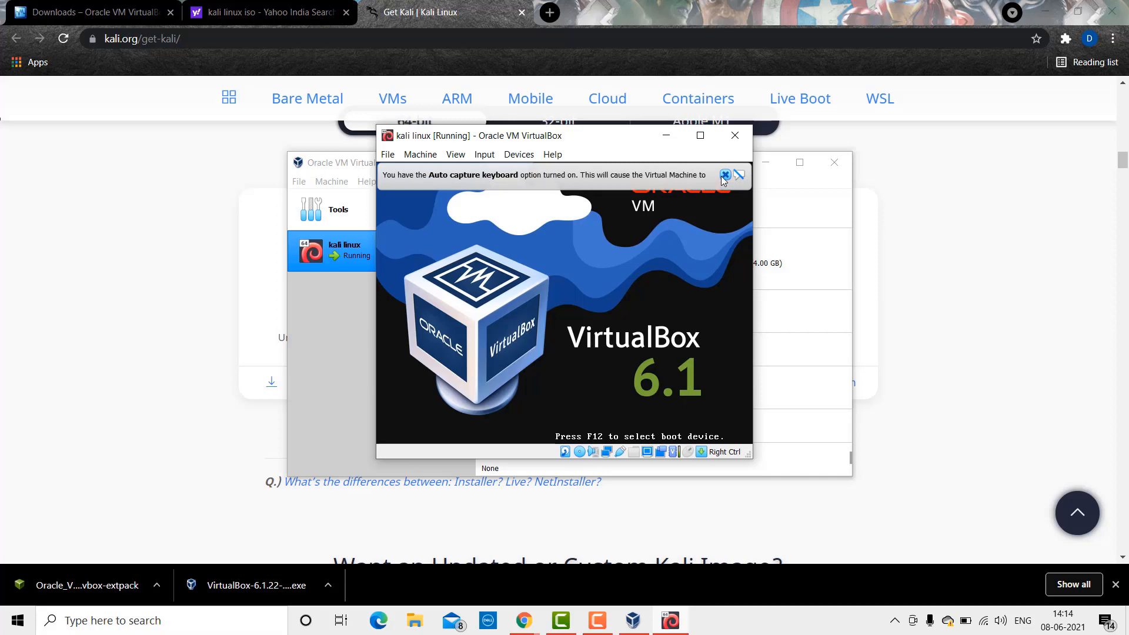
Step: Dismiss the keyboard and mouse capture notices, then start Graphical install from the Kali boot menu
left_click(724, 176)
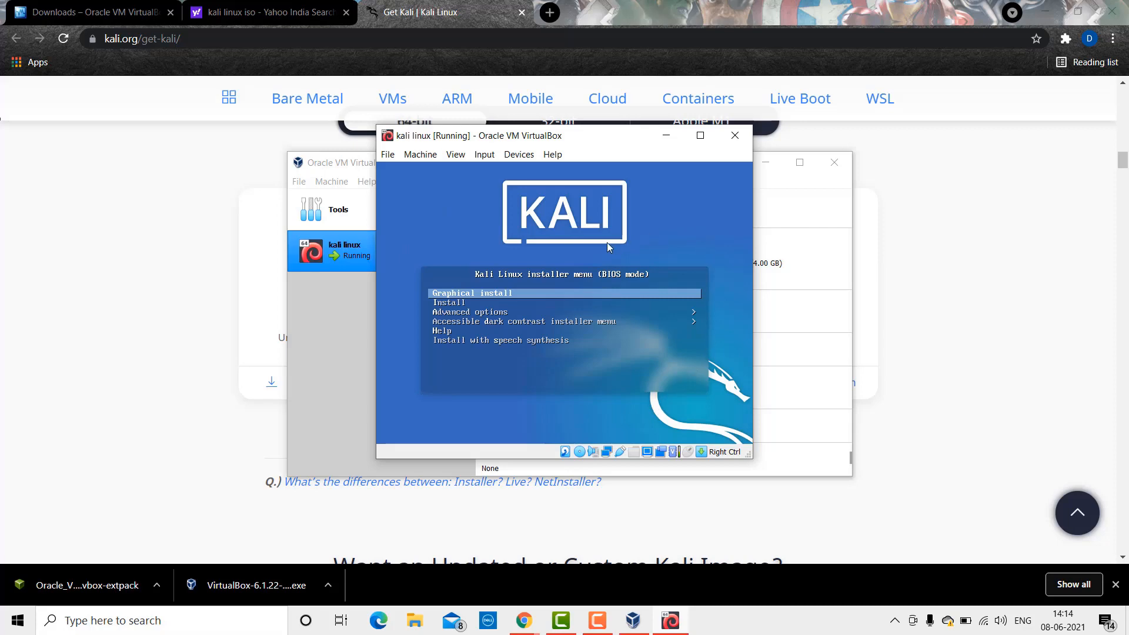
left_click(558, 294)
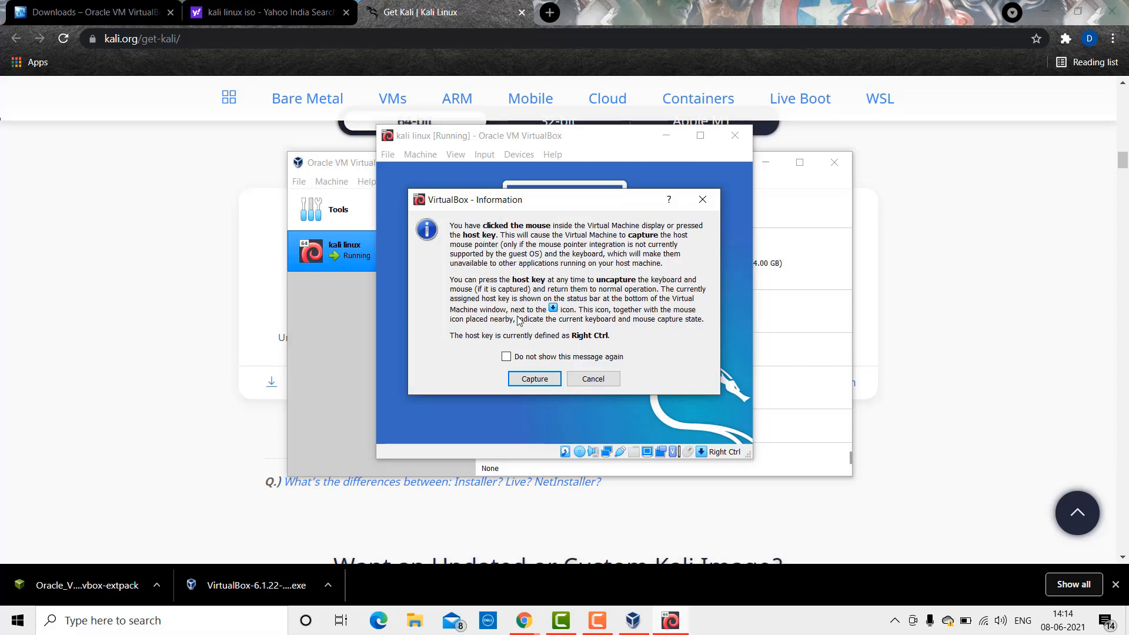
left_click(589, 380)
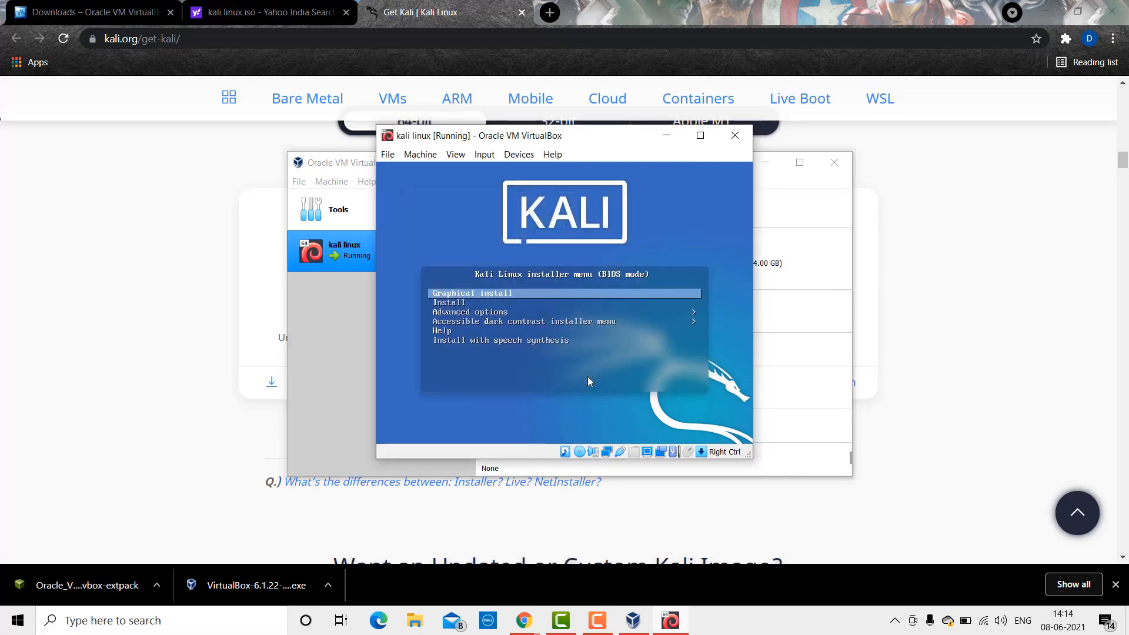
left_click(518, 292)
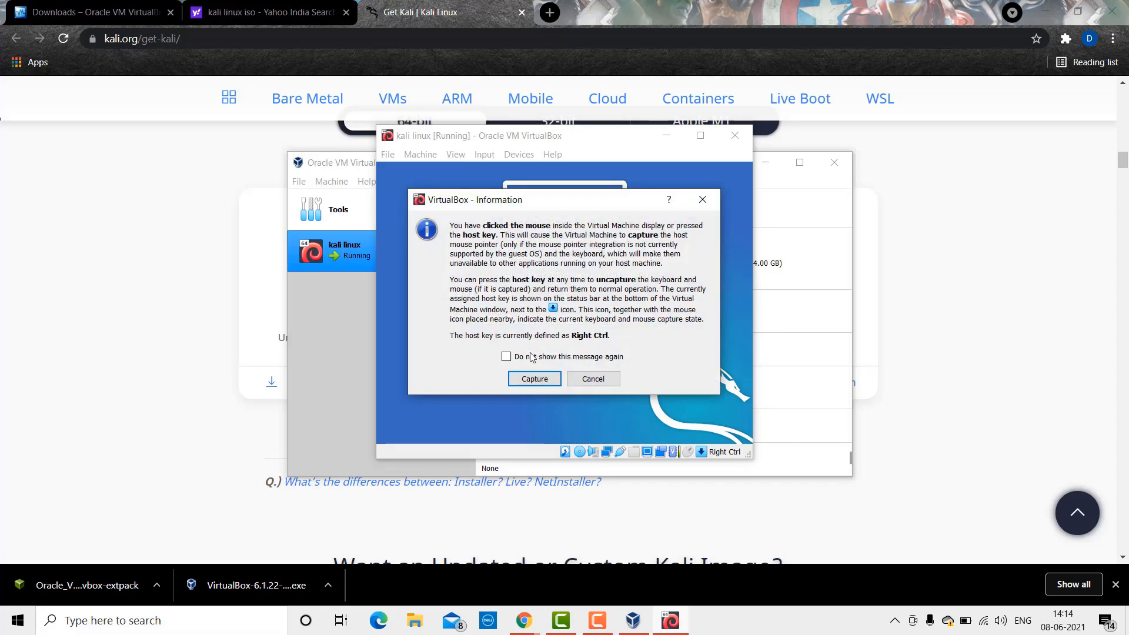
left_click(534, 377)
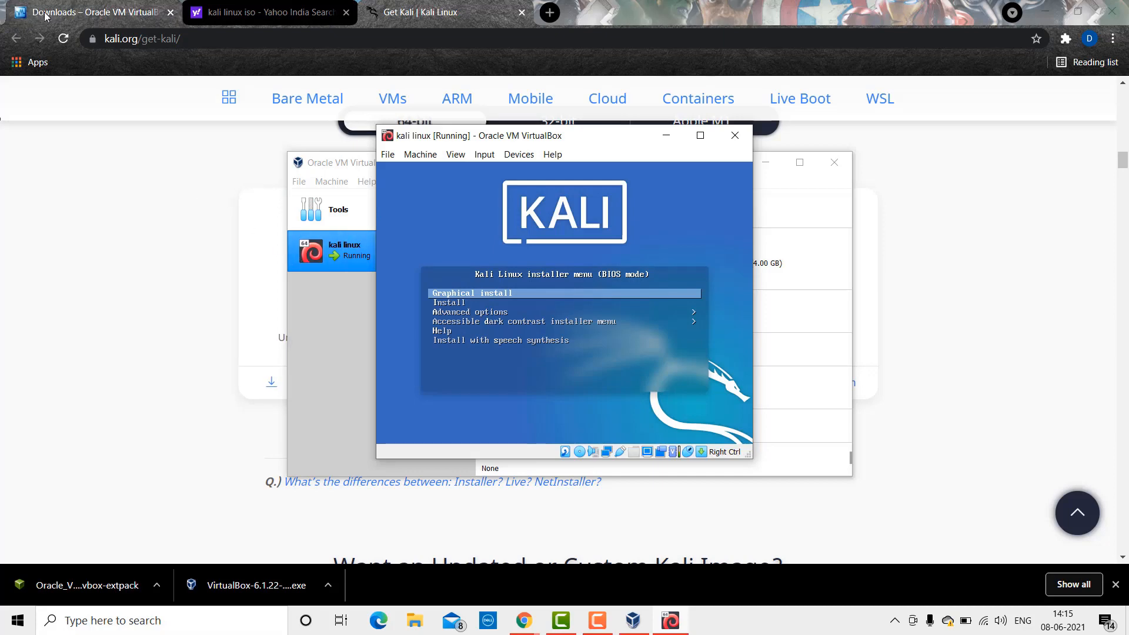
key("Down")
key("Up")
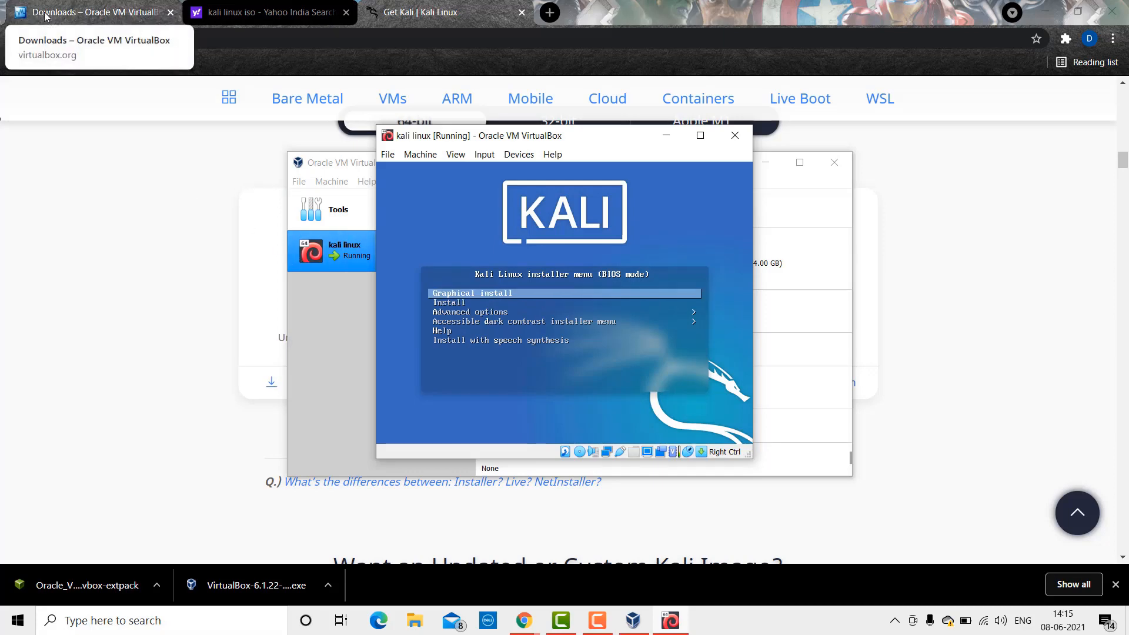
key("Return")
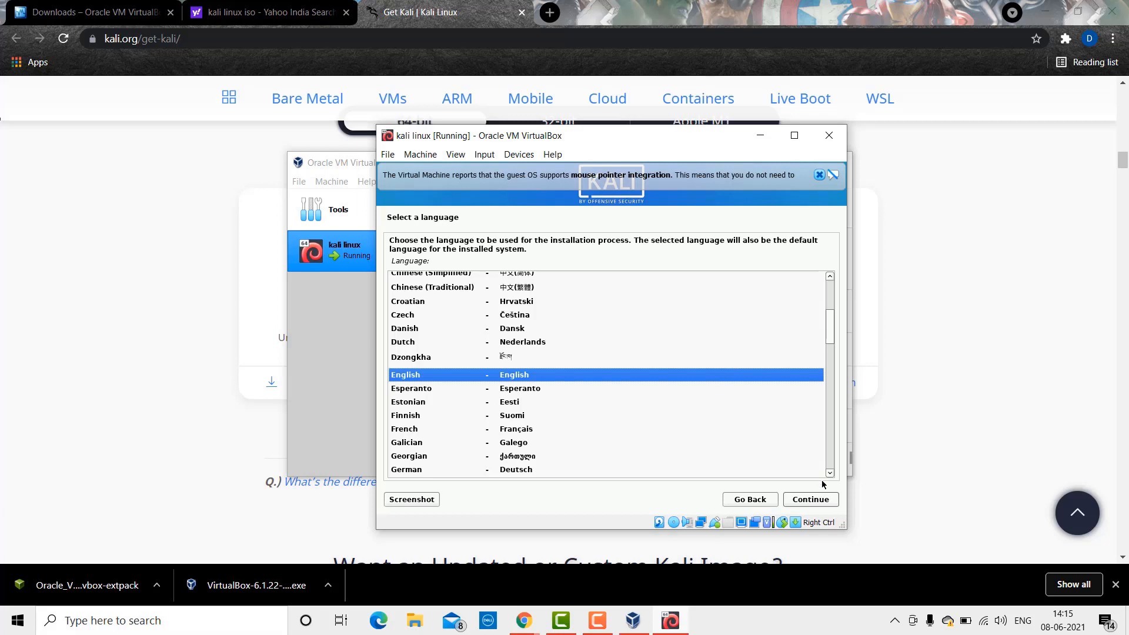
Step: Accept English as language, India as location, and the American English keymap
left_click(821, 499)
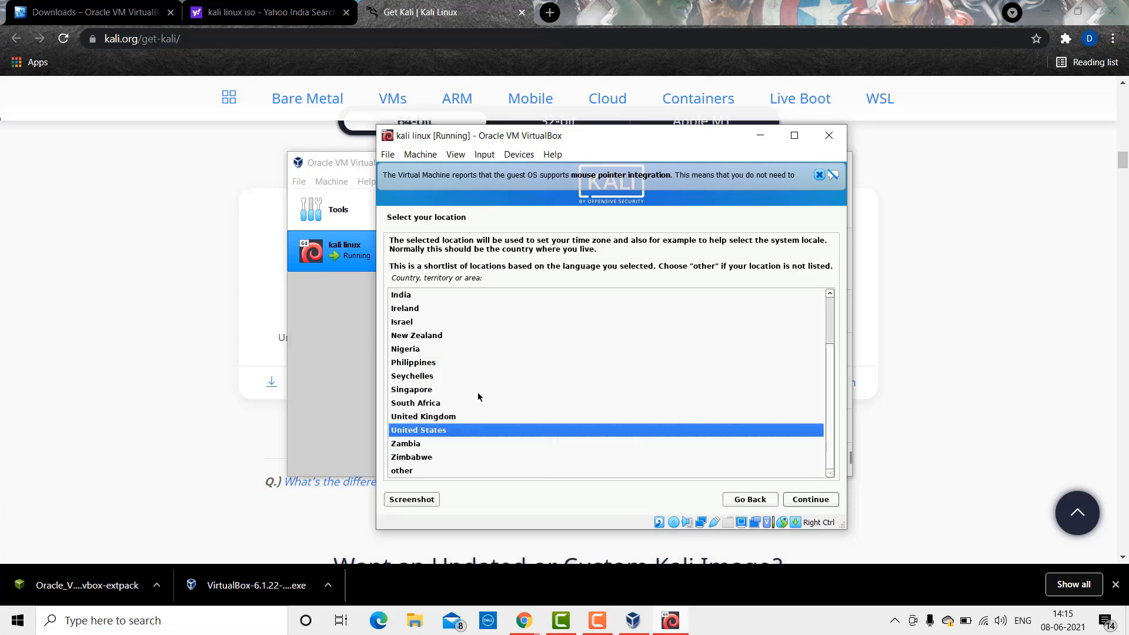
left_click(402, 296)
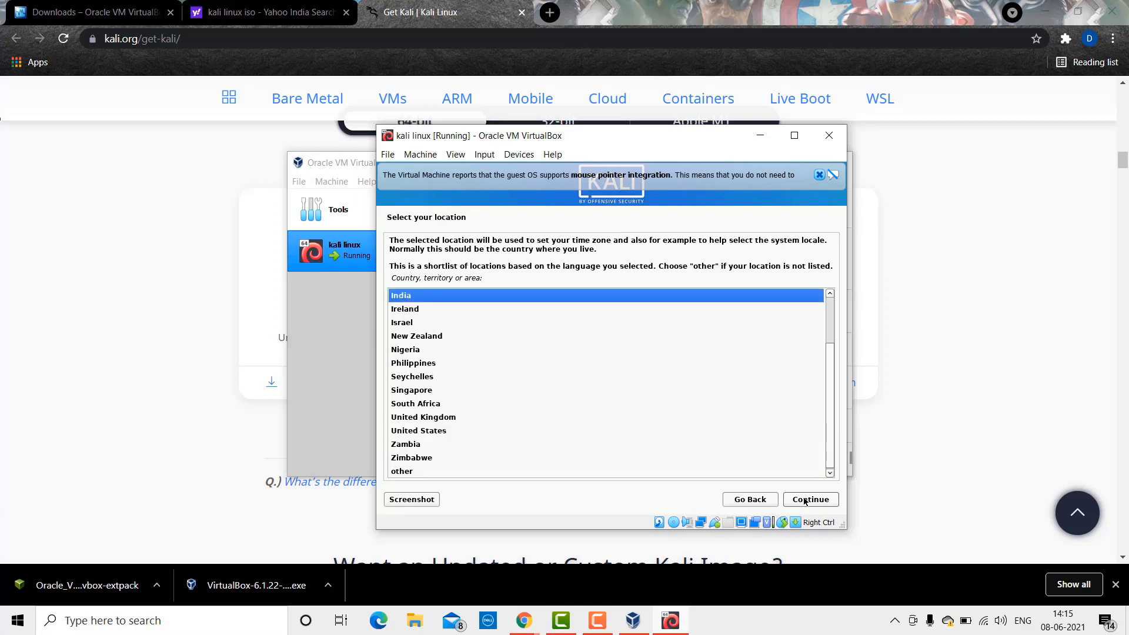
left_click(805, 500)
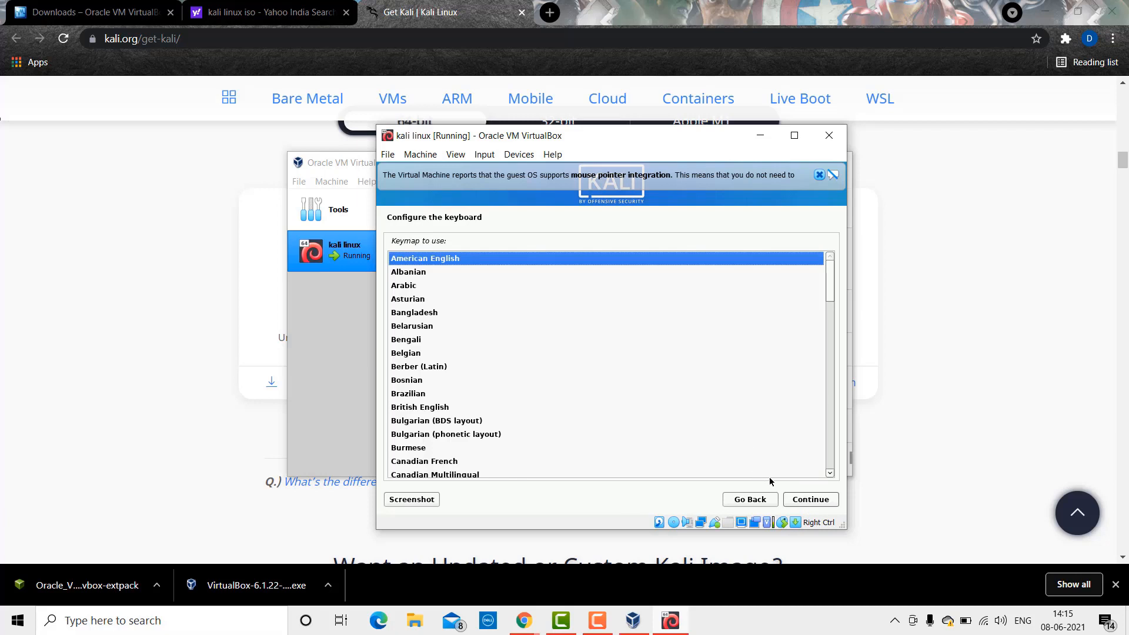
left_click(808, 499)
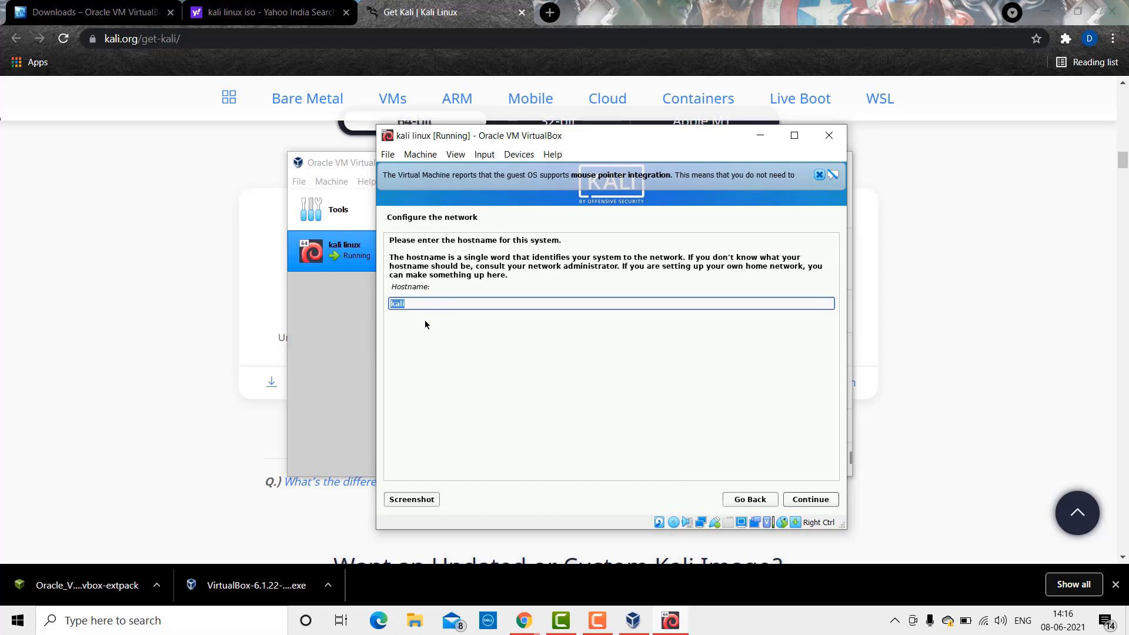
Step: Keep hostname kali, leave the domain blank, and enter the new user's full name
left_click(826, 504)
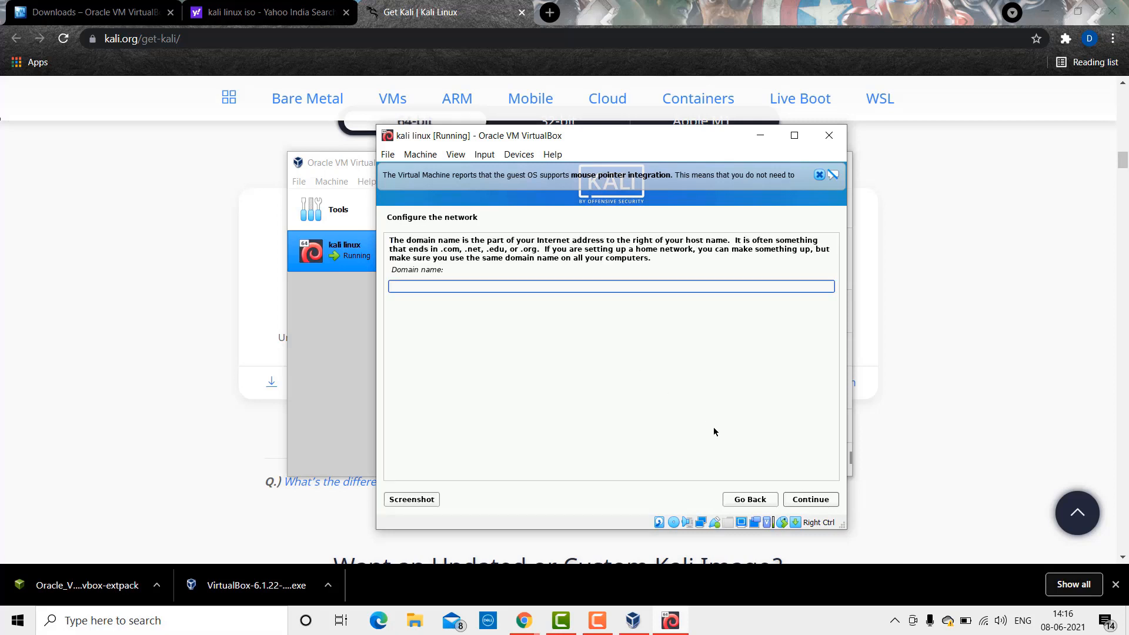
left_click(808, 500)
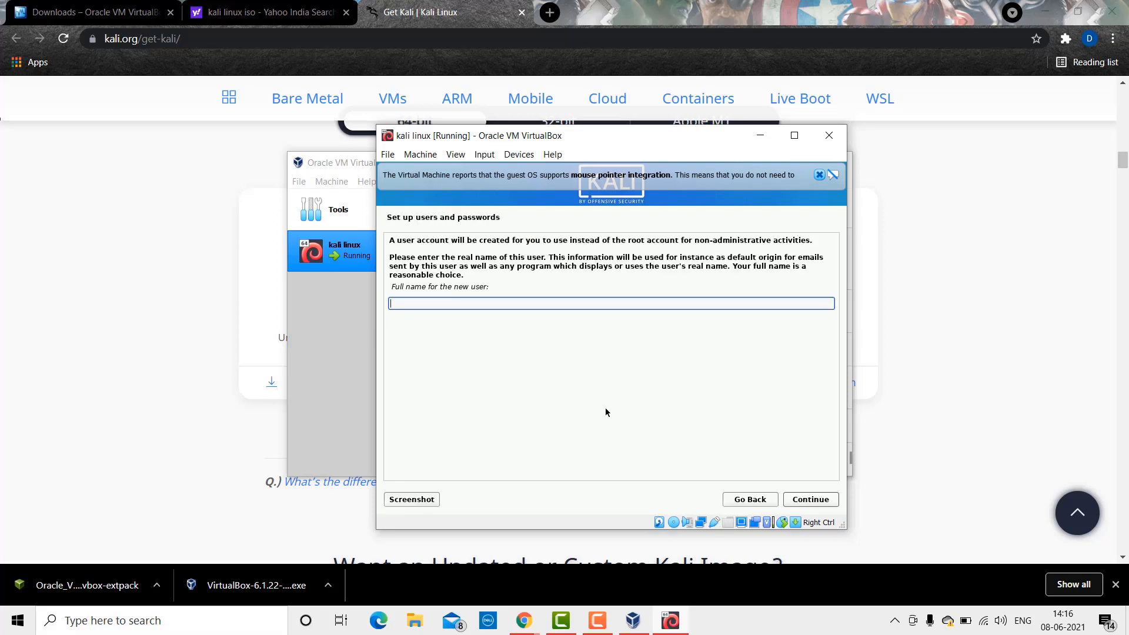
type("de")
key("BackSpace")
key("BackSpace")
type("AD TECH")
left_click(808, 504)
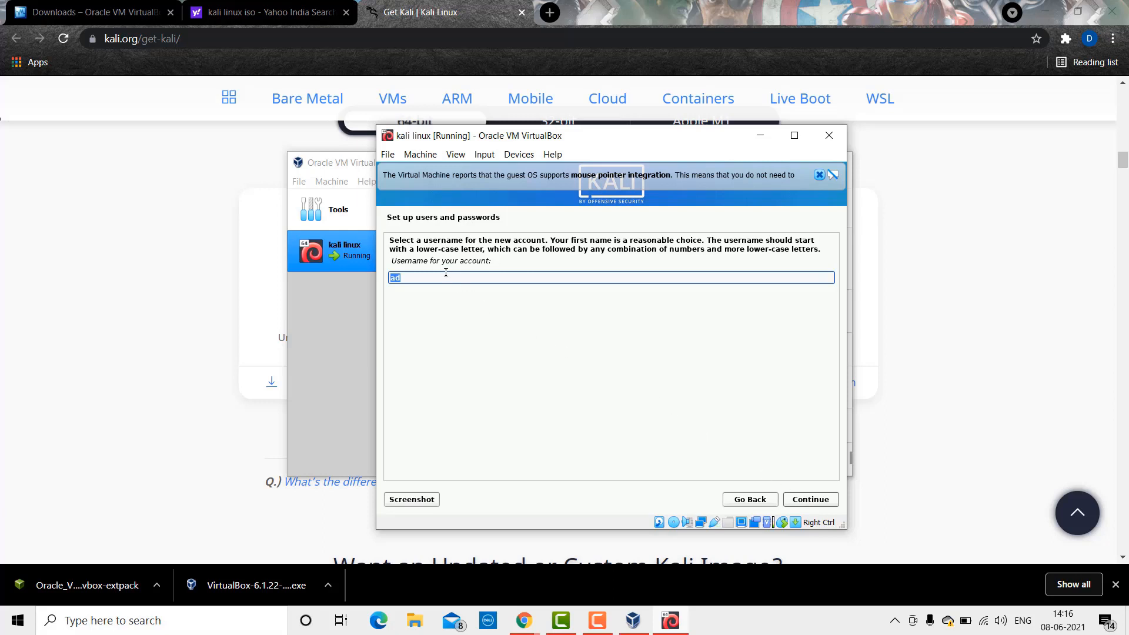
Step: Enter the account username, then type and confirm the user password
type("adtech")
left_click(814, 502)
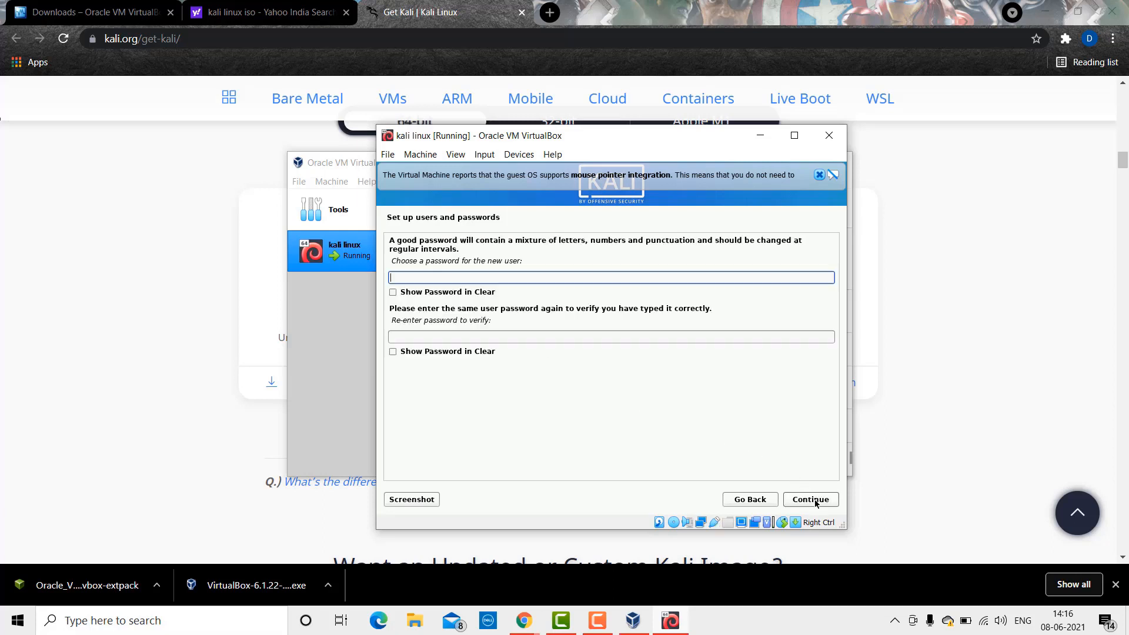
type("●●●●")
left_click(541, 338)
type("●●●●")
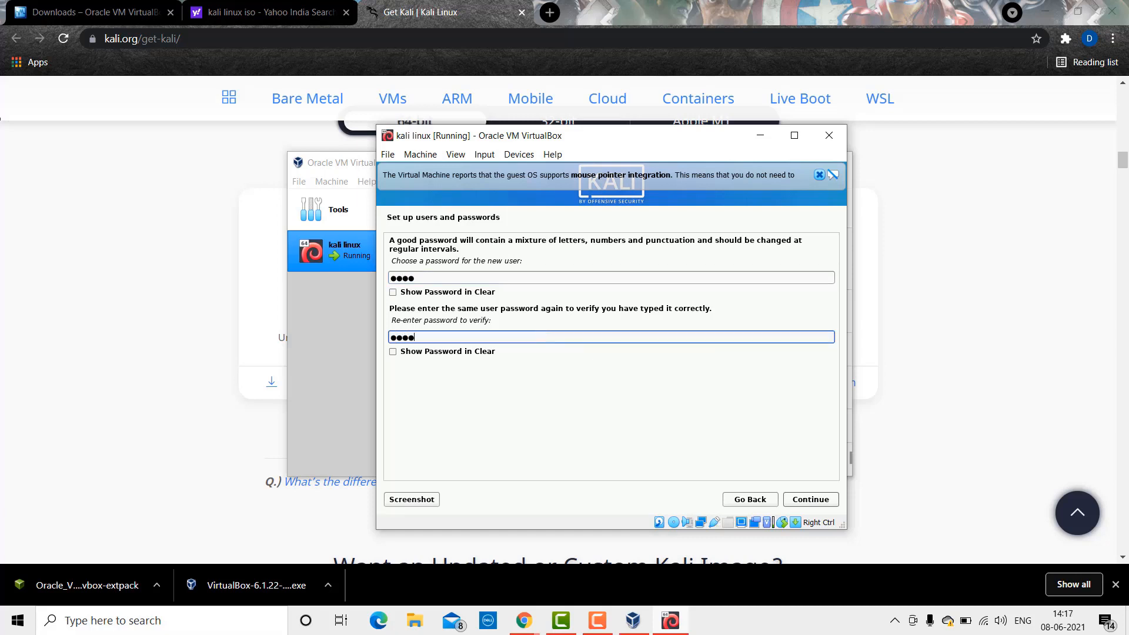
left_click(815, 499)
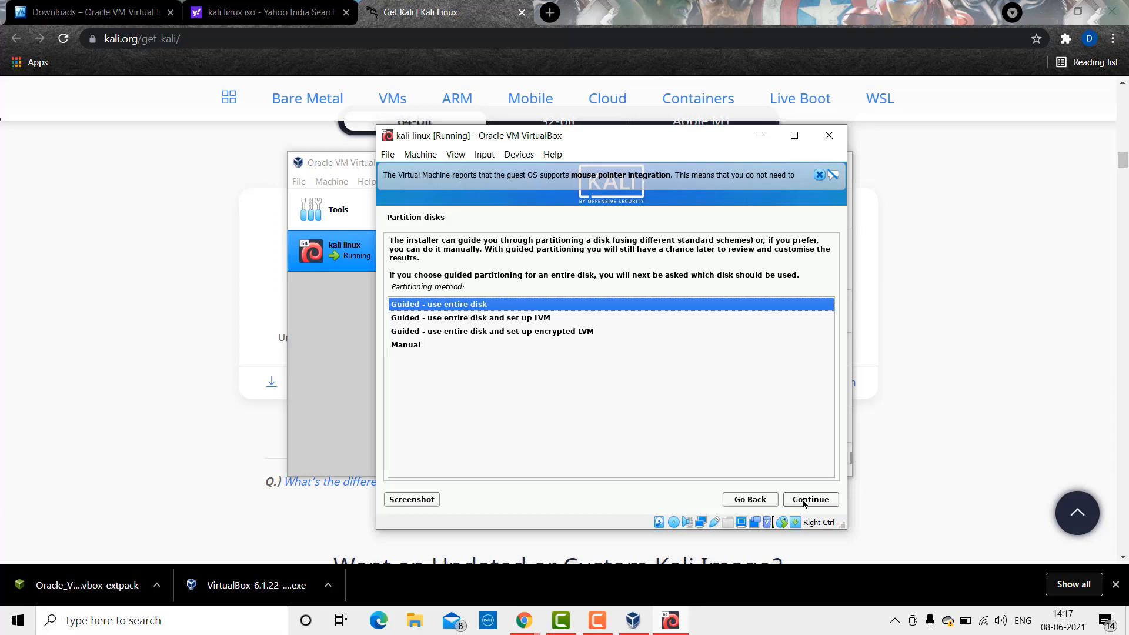
Step: Use guided partitioning on the 17.2 GB disk, all files in one partition, and approve writing changes
left_click(804, 500)
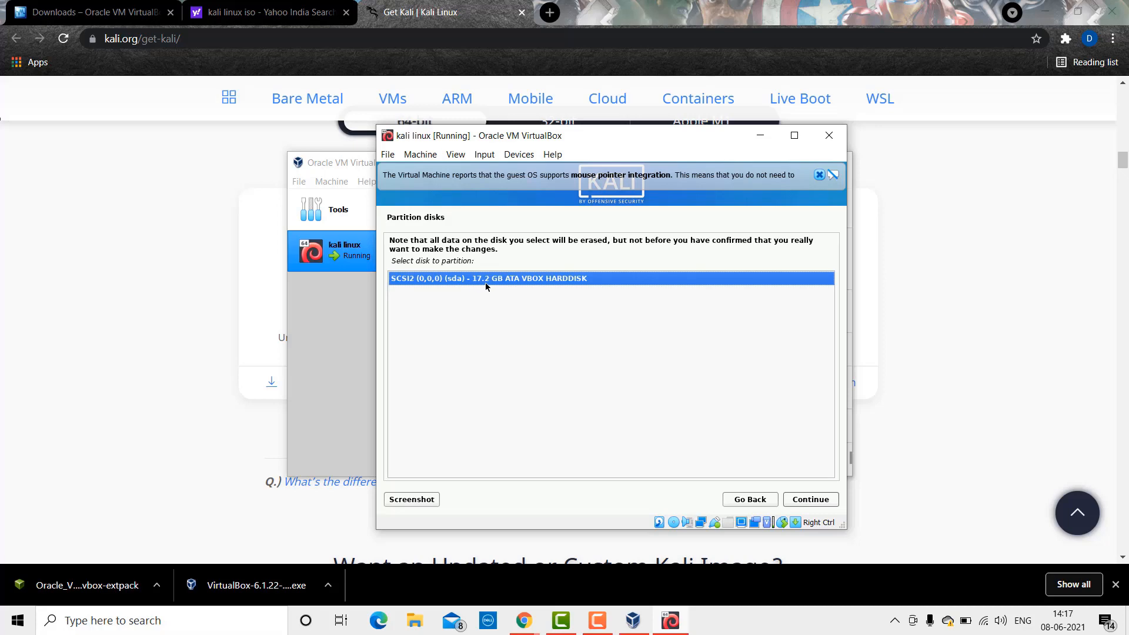
left_click(805, 504)
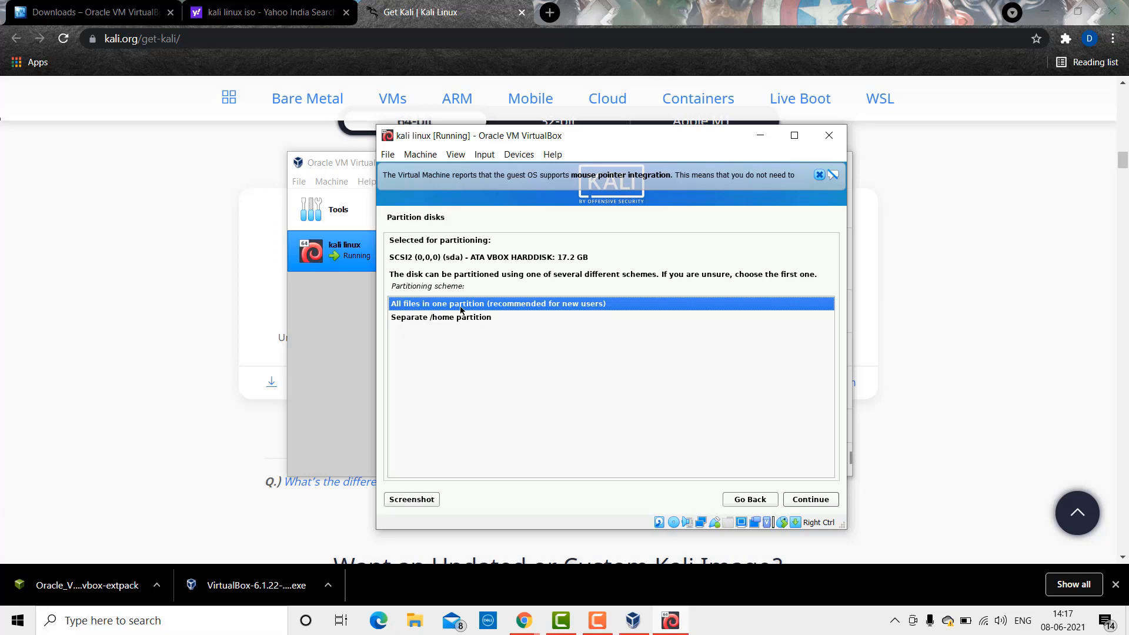
left_click(818, 503)
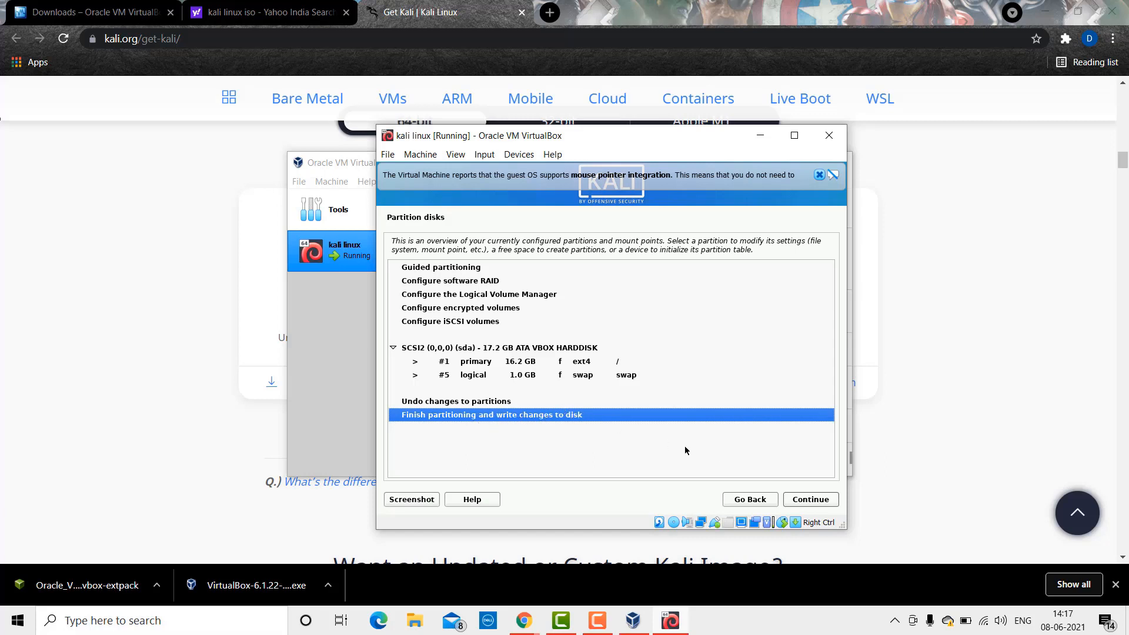
left_click(797, 500)
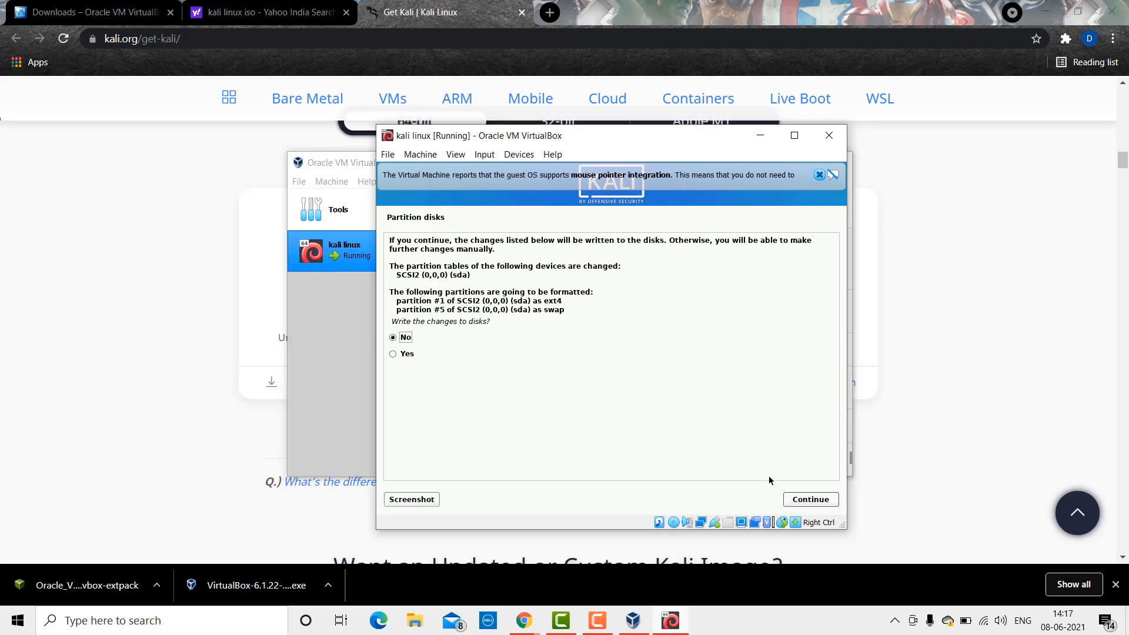
left_click(811, 501)
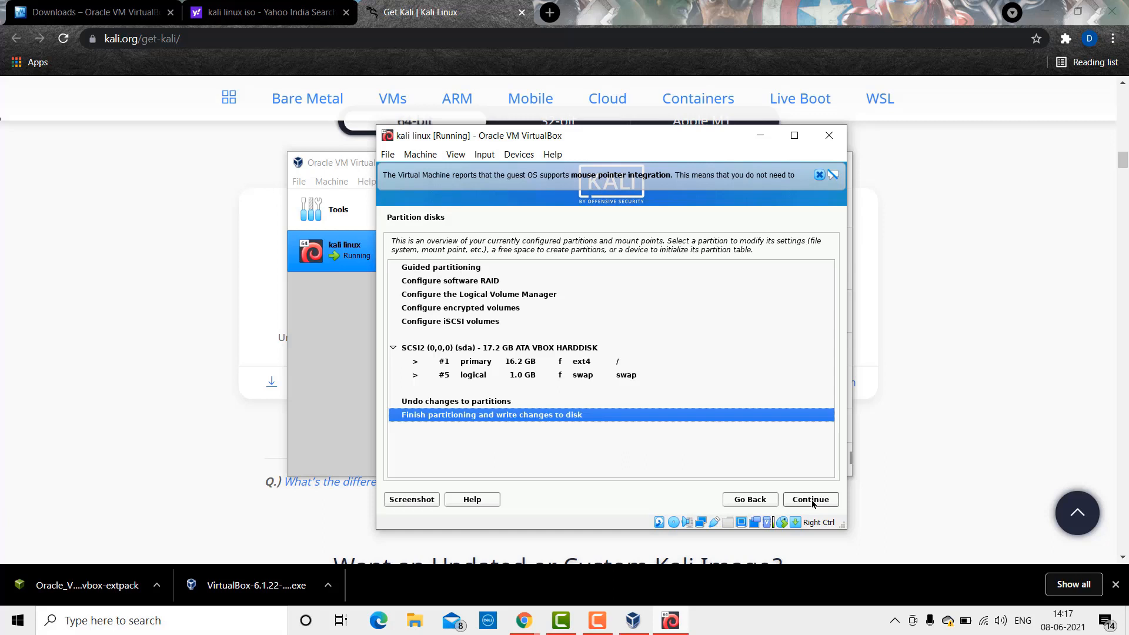
left_click(811, 501)
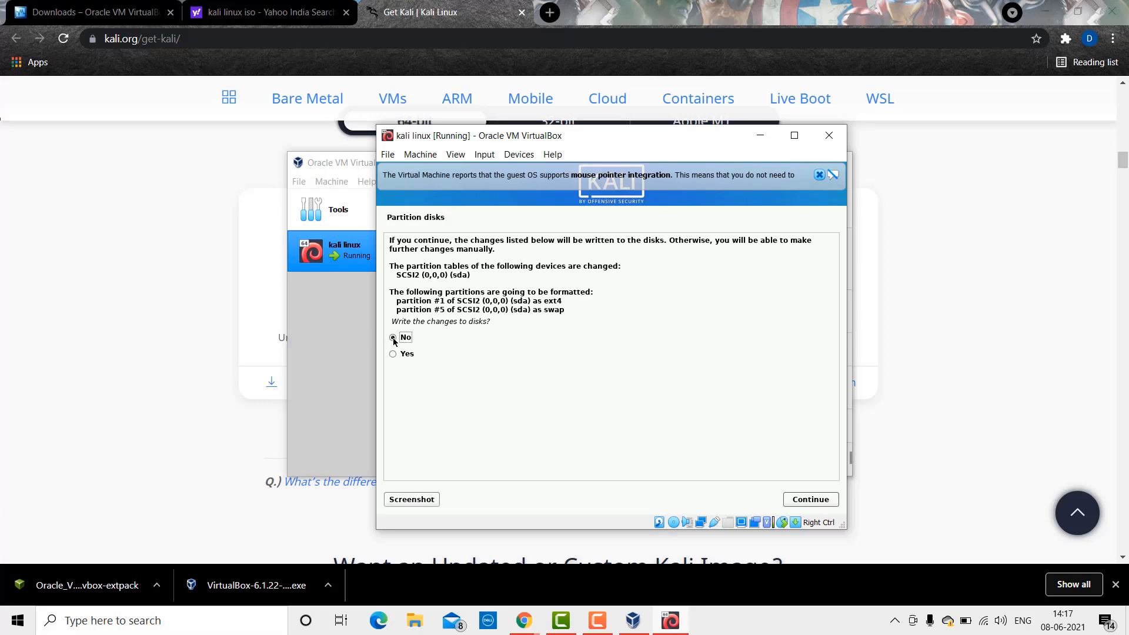
mouse_move(596, 622)
left_click(814, 500)
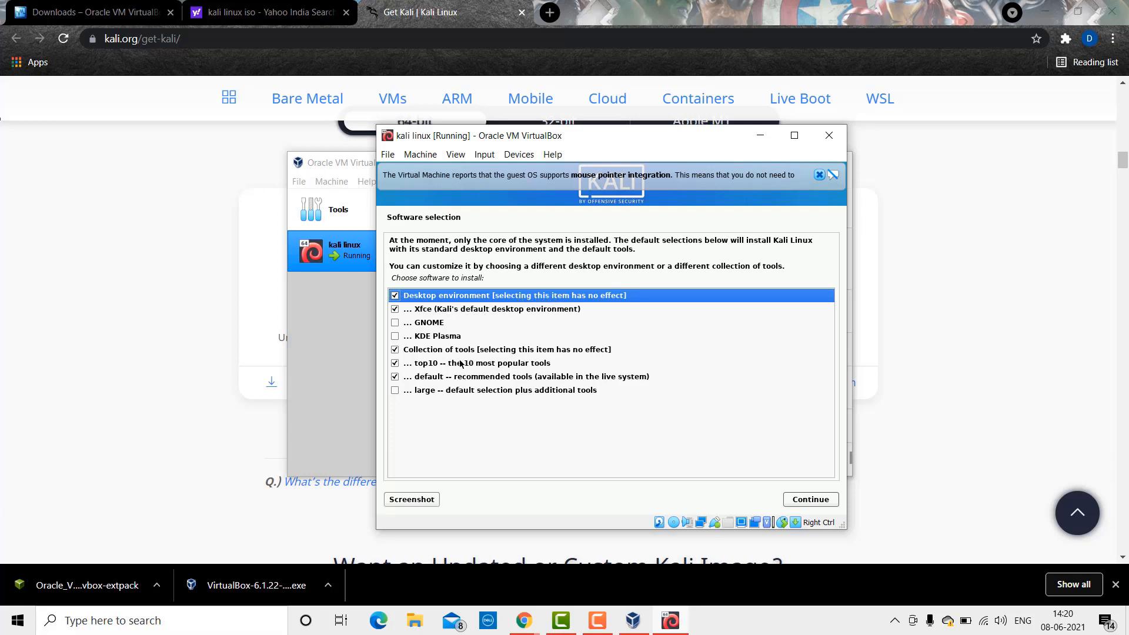
Step: Tick 'large -- default selection plus additional tools' and start the software installation
left_click(394, 392)
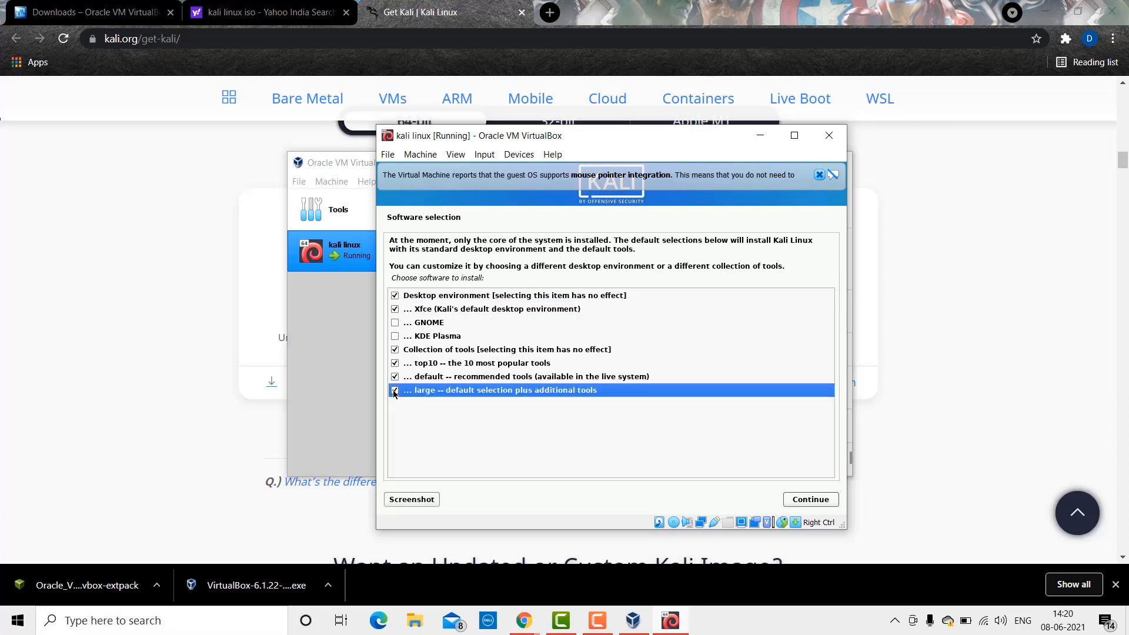
left_click(812, 499)
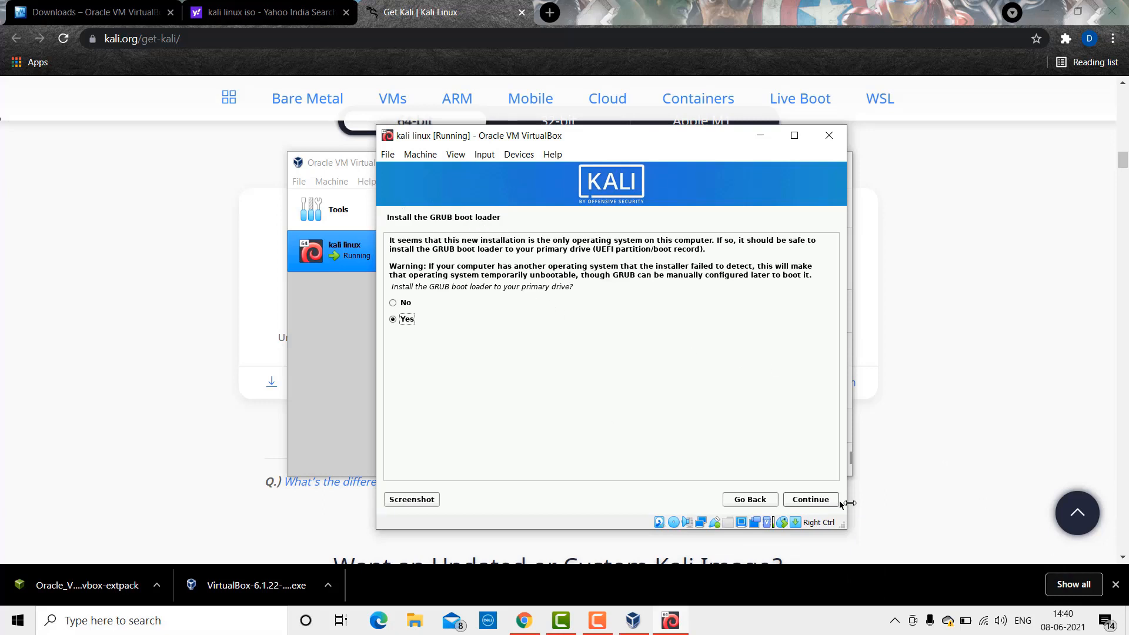
Step: Agree to install GRUB and choose /dev/sda as the boot loader device
left_click(823, 499)
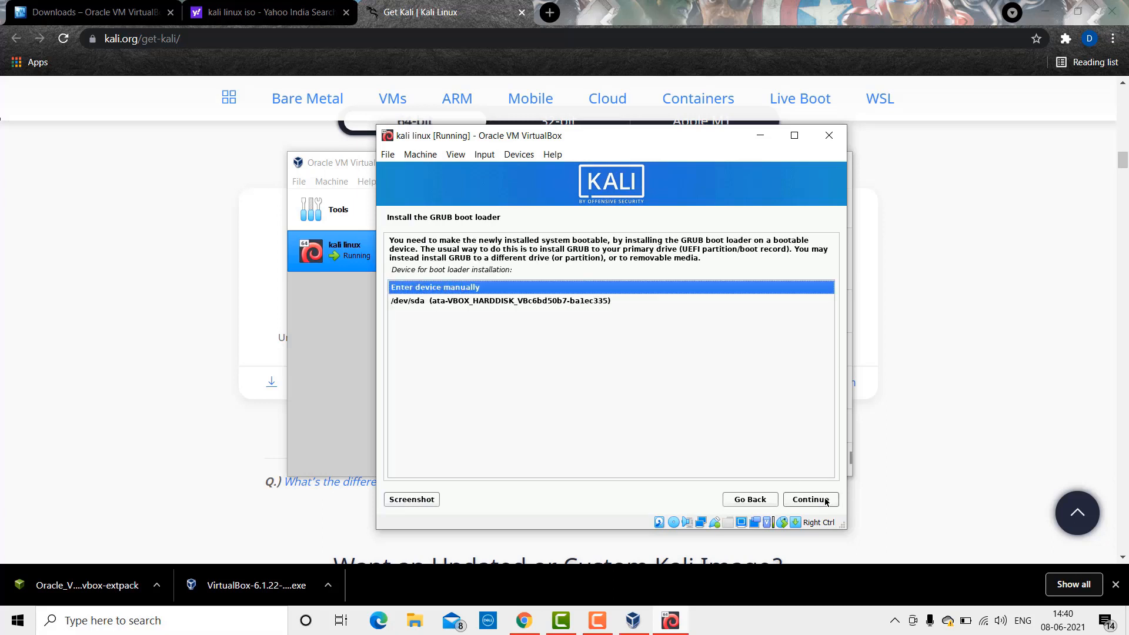
left_click(469, 301)
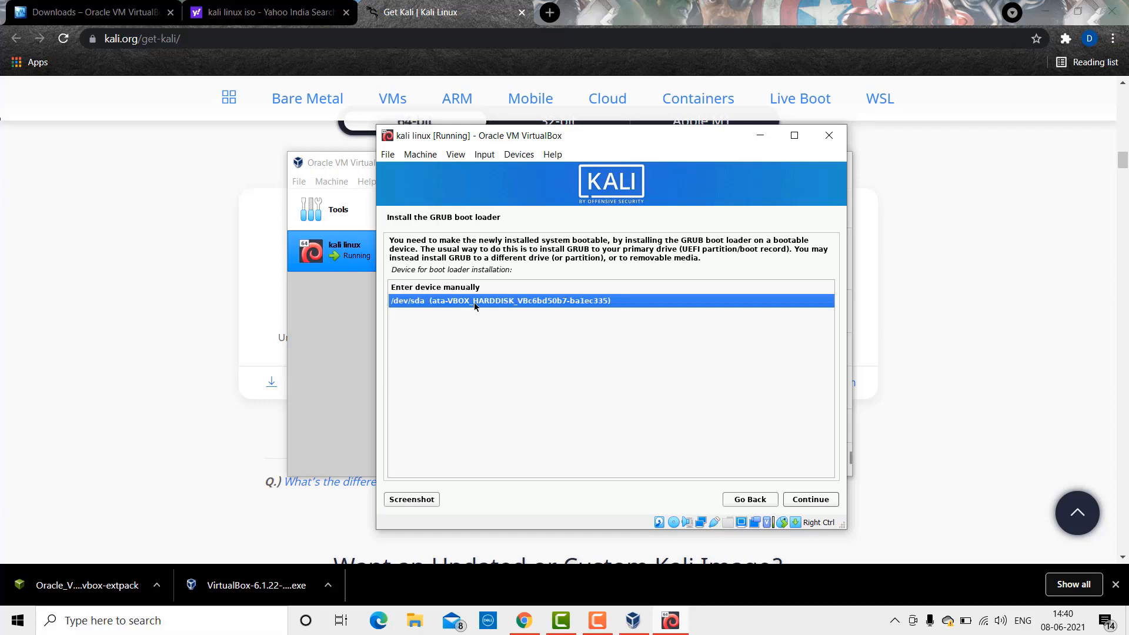
left_click(809, 497)
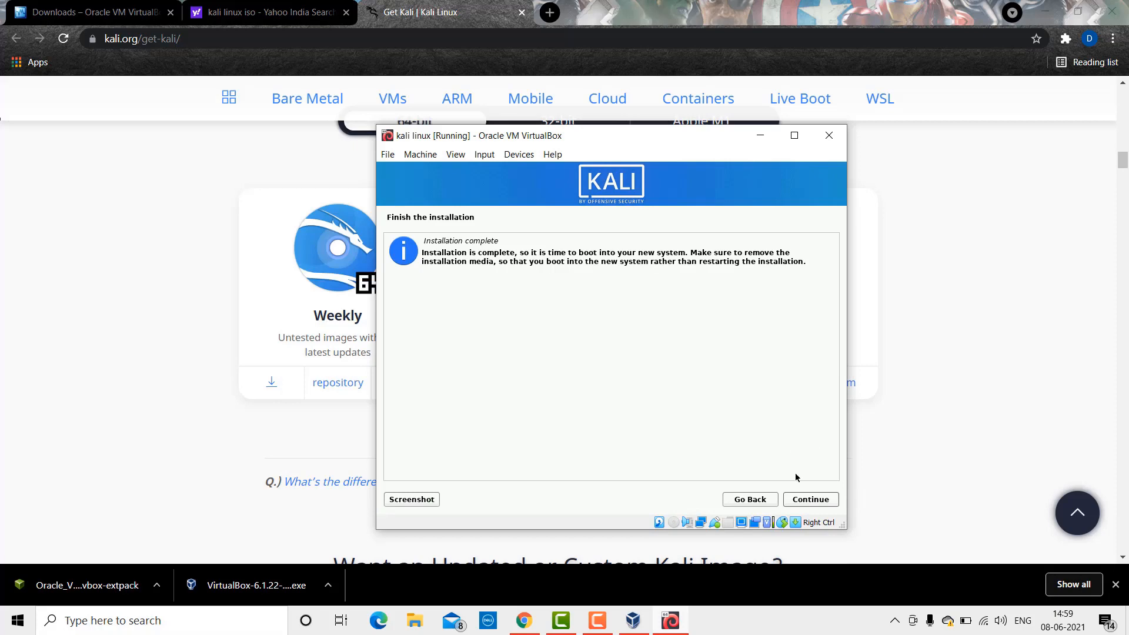
Step: Finish the installation to reboot the VM, and maximize the VM window
left_click(805, 498)
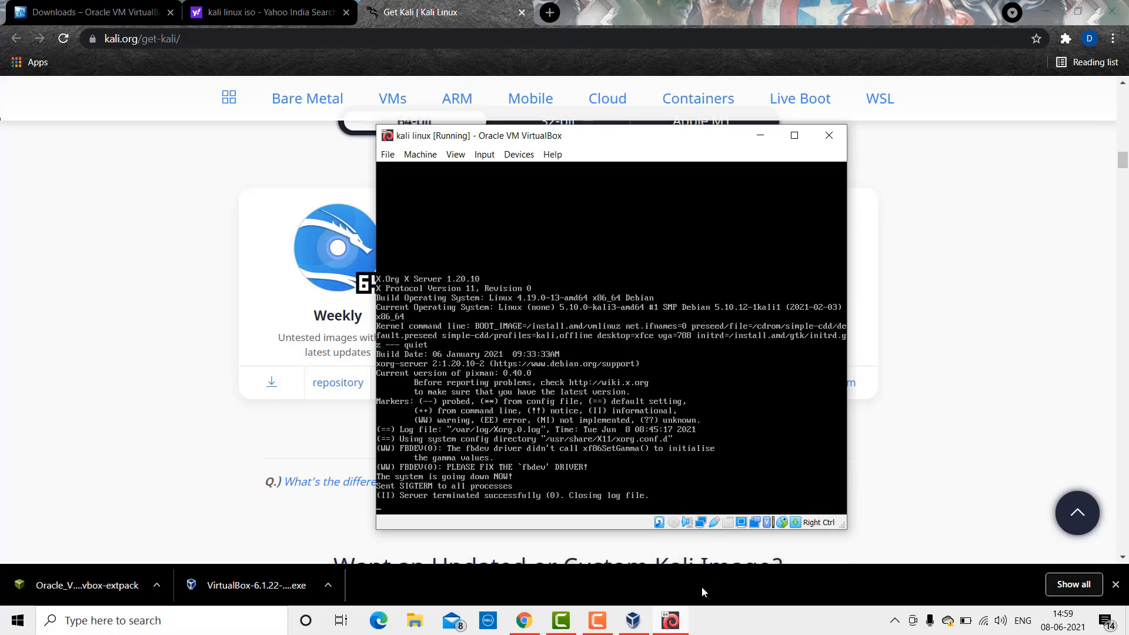
mouse_move(592, 626)
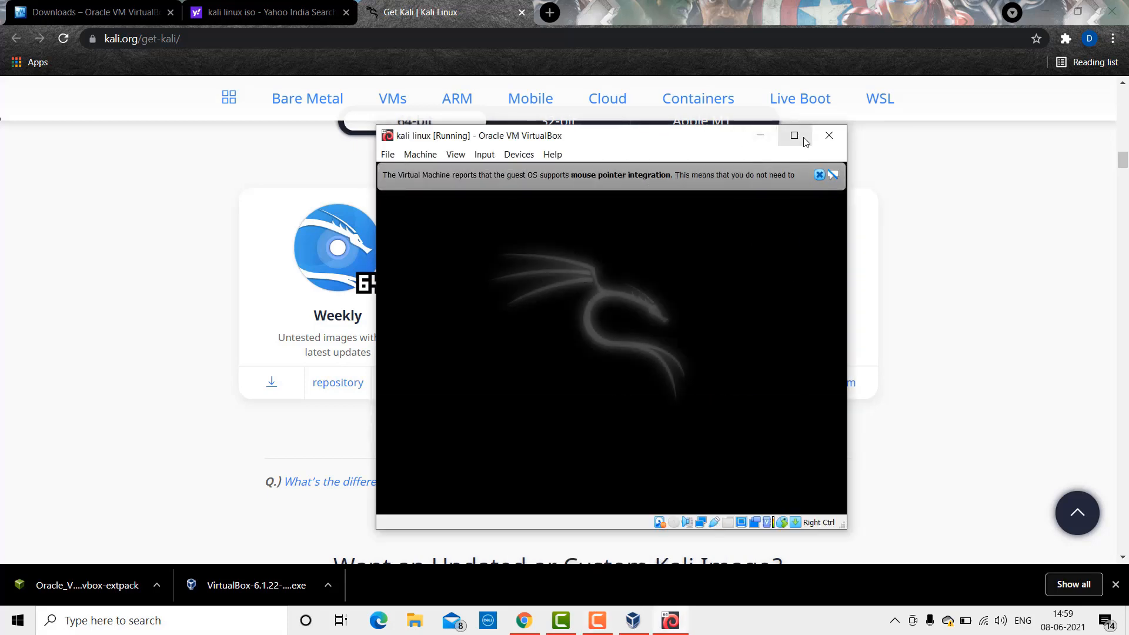
left_click(794, 136)
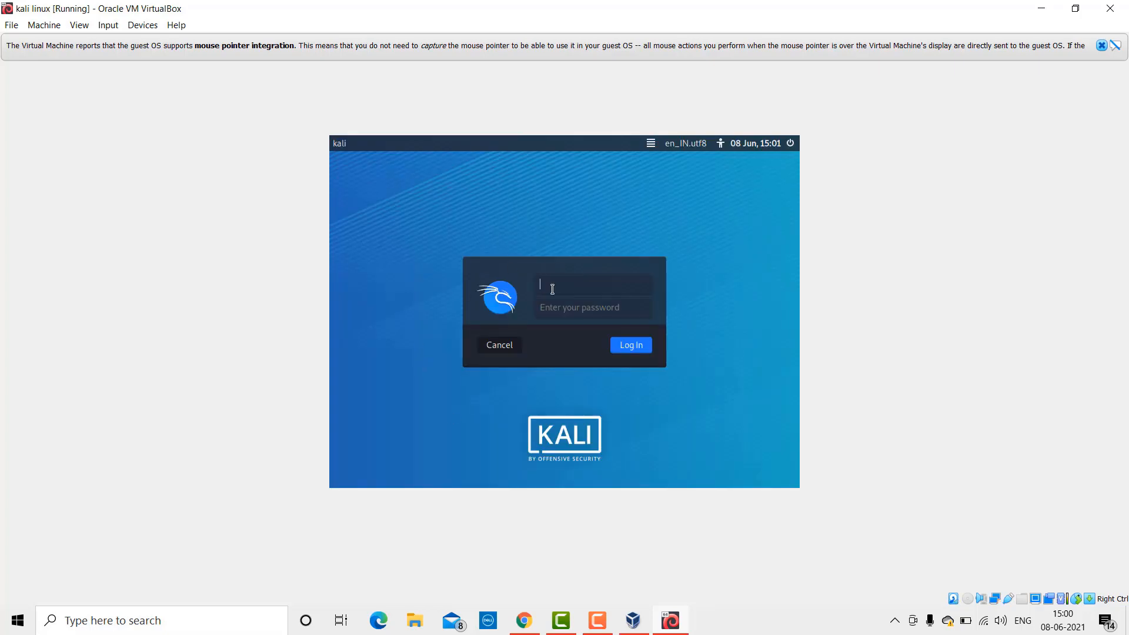
Step: Log in with the new username and password, then dismiss the mouse integration notice
type("adtech")
key("Tab")
type("kali")
key("Return")
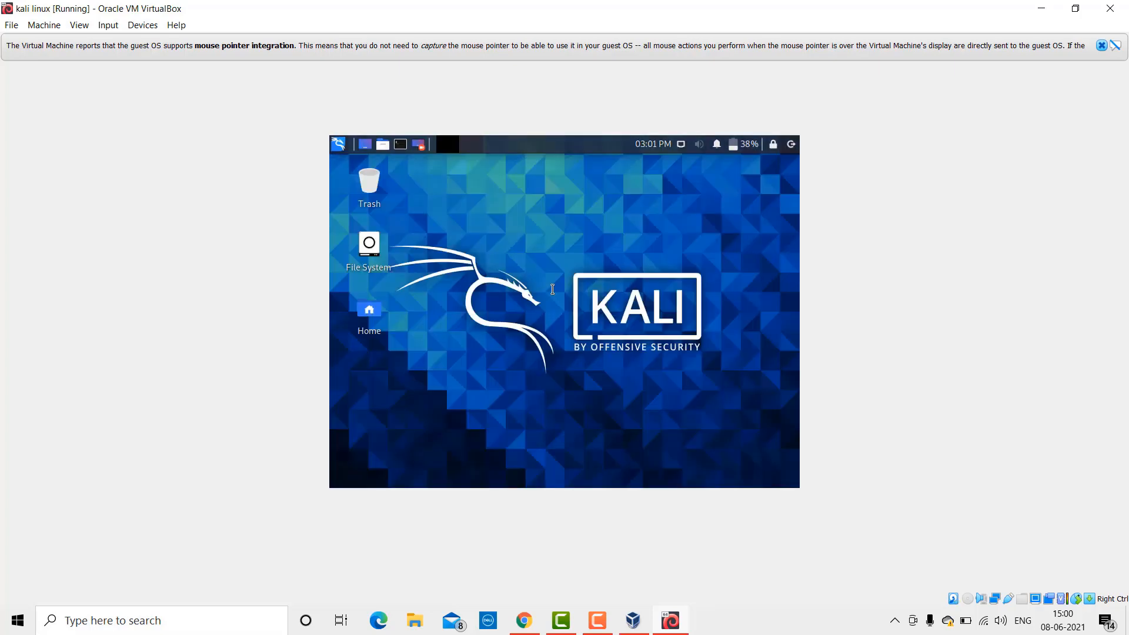
left_click(1103, 46)
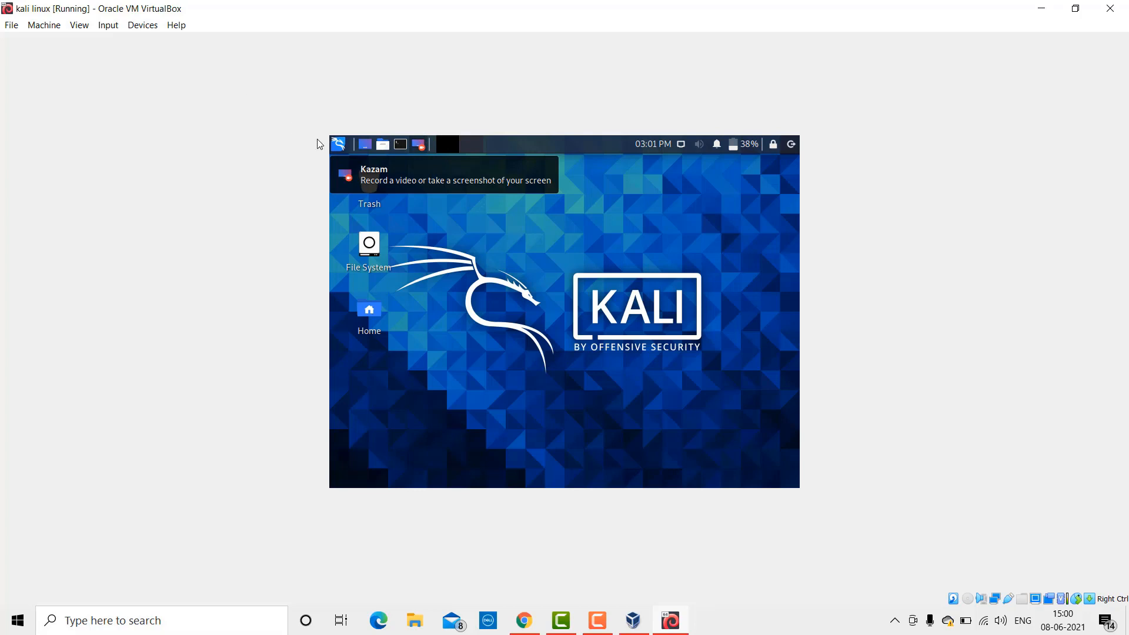
Step: Insert the Guest Additions CD image from the Devices menu and open its contents
left_click(144, 26)
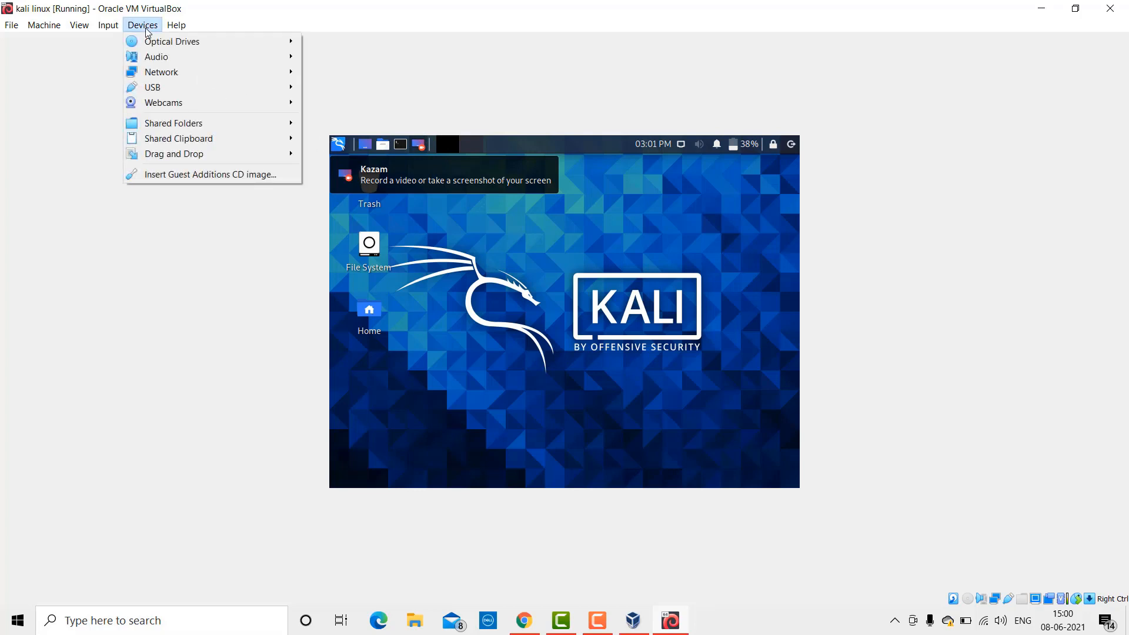
left_click(187, 174)
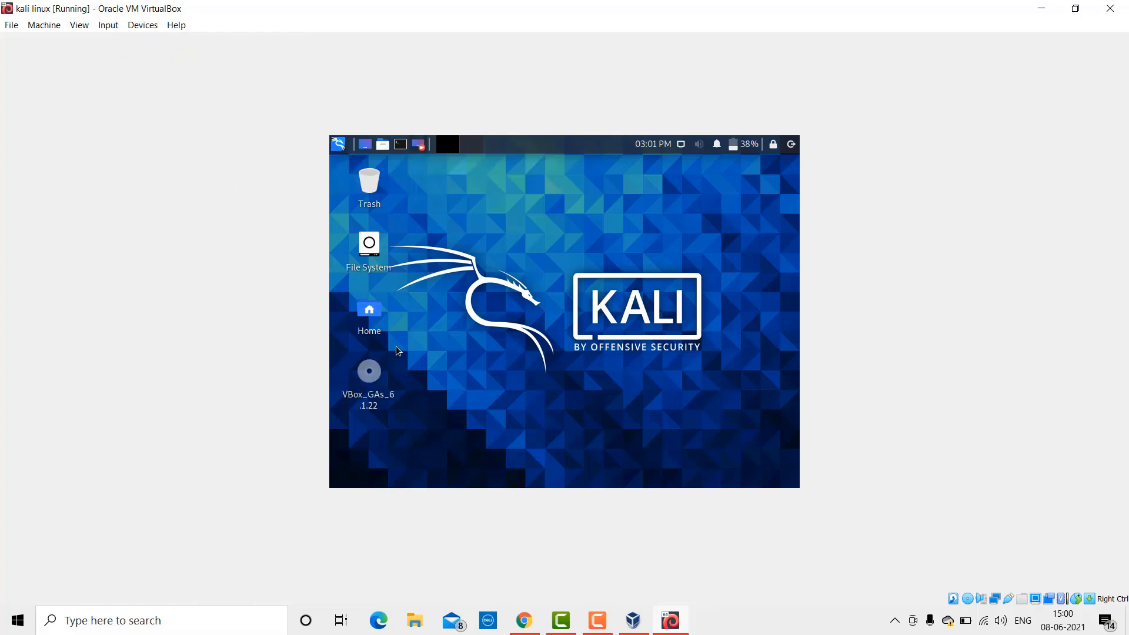
double_click(374, 377)
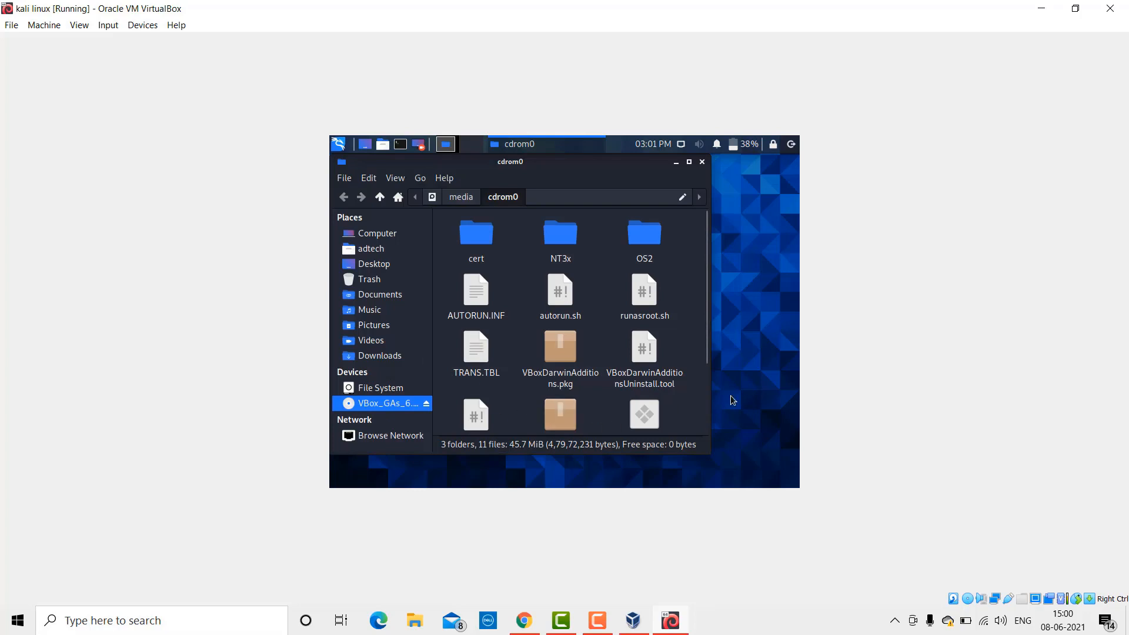
scroll(679, 393, "down", 3)
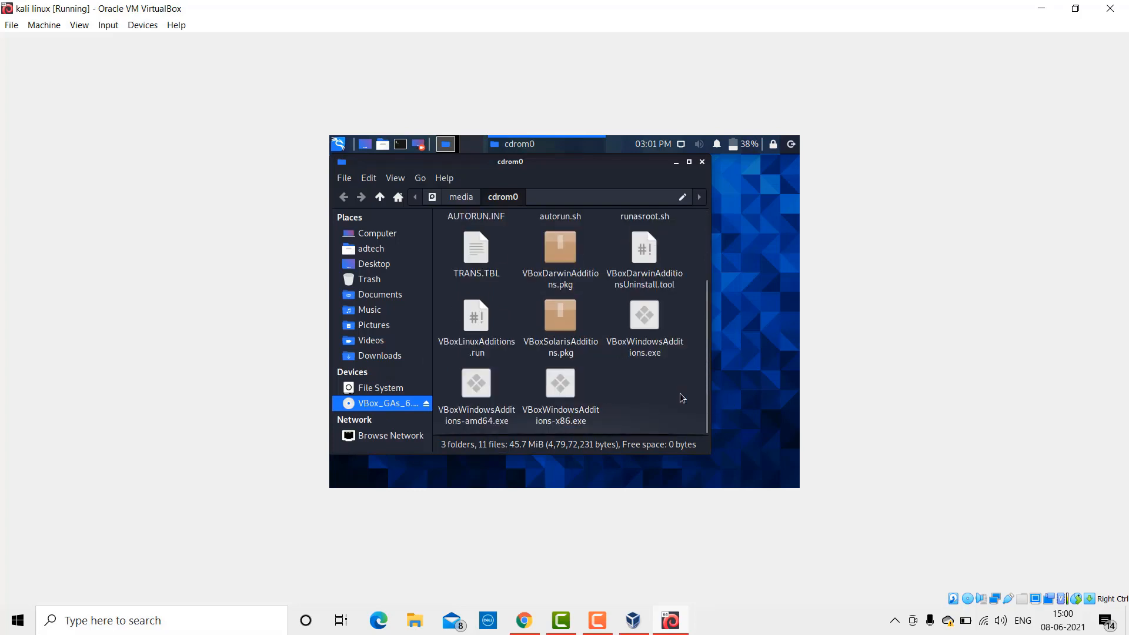
Step: Select all the files on the Guest Additions disc for copying
key("ctrl+a")
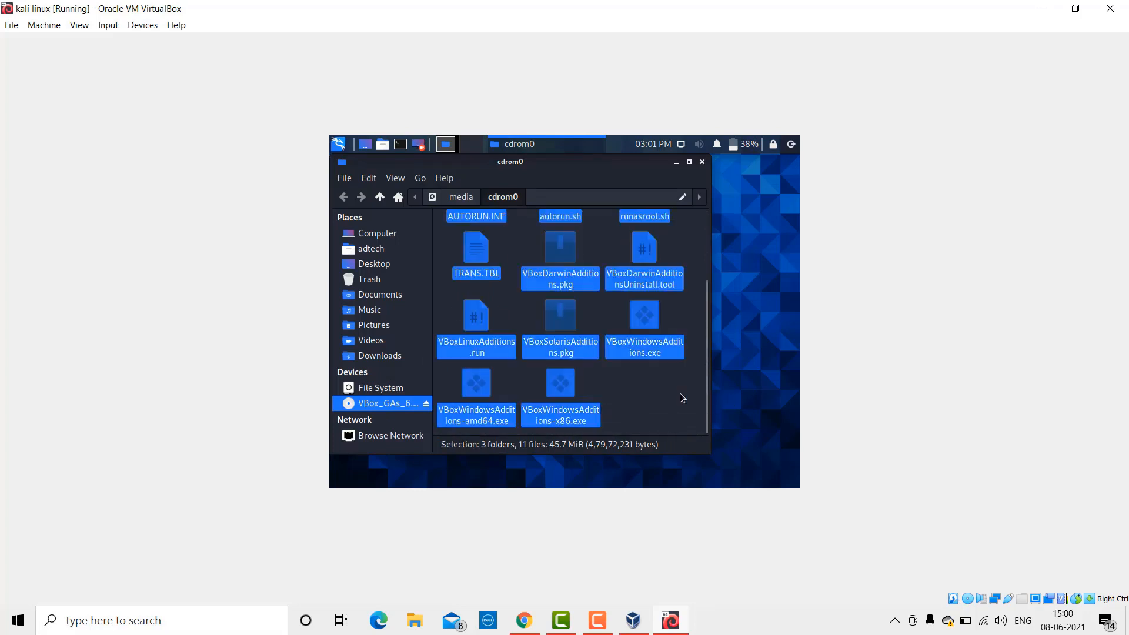
right_click(680, 395)
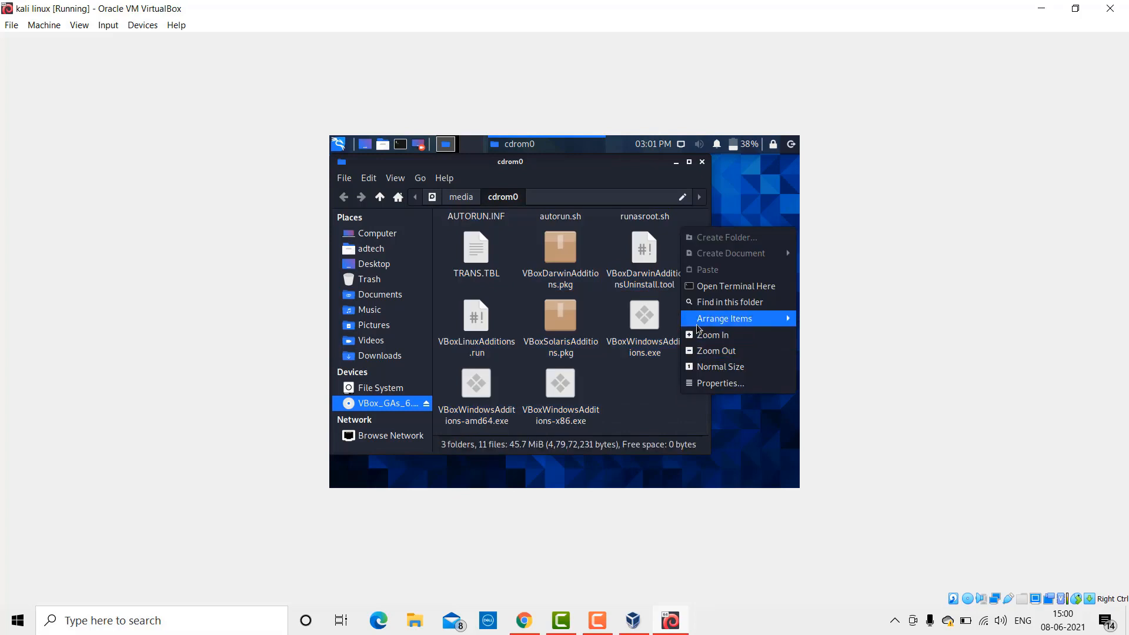
left_click(664, 423)
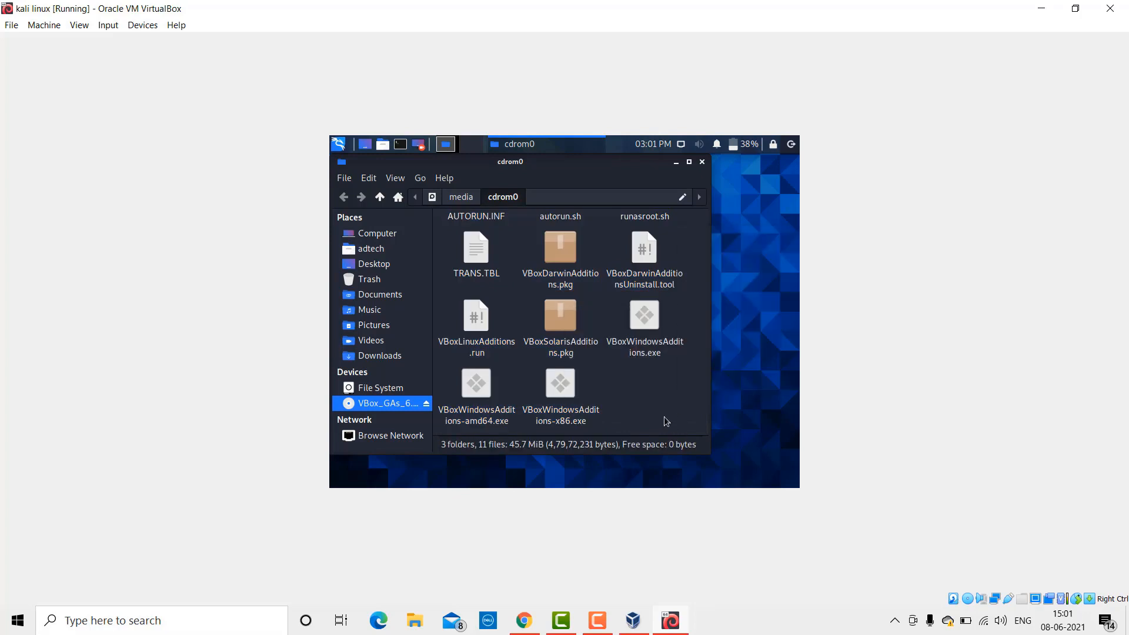
left_click_drag(607, 403, 447, 200)
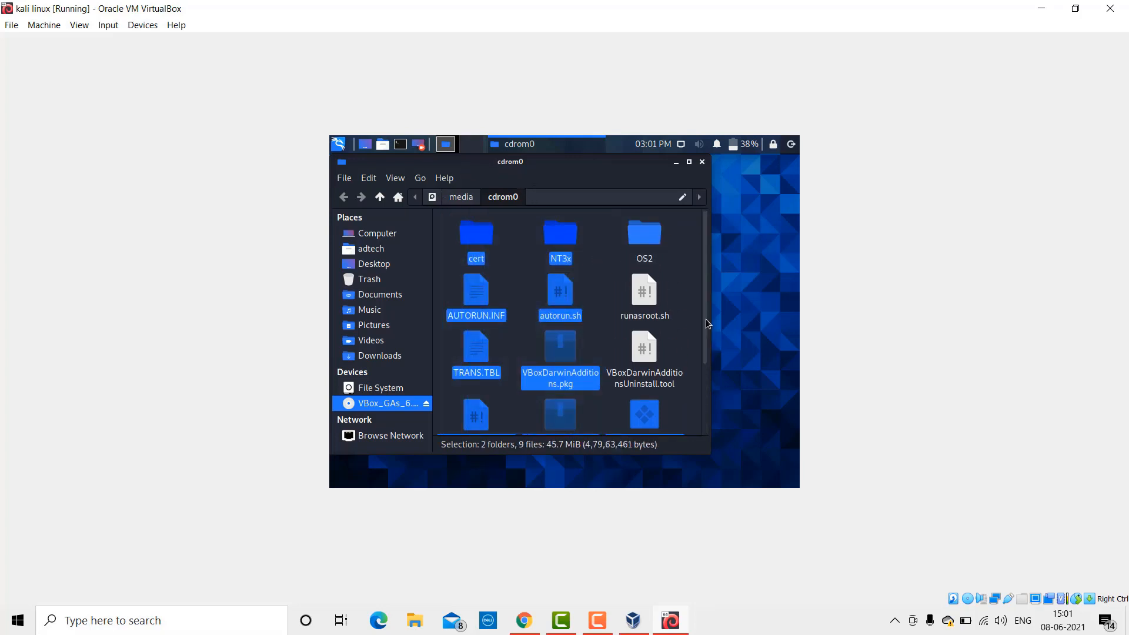
left_click(669, 294)
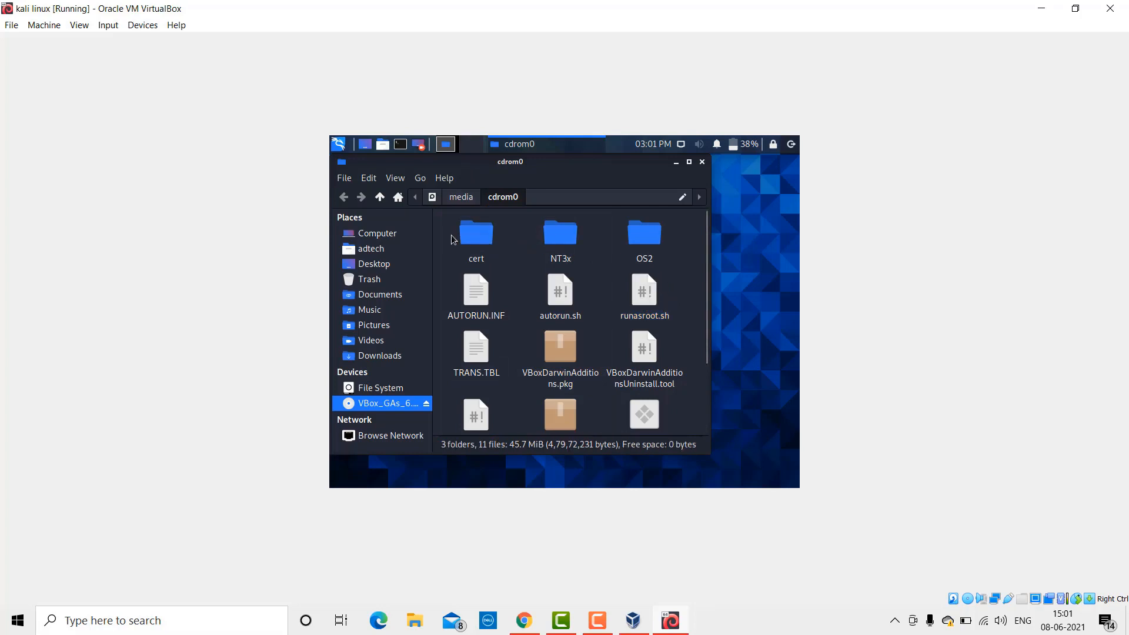
left_click_drag(450, 235, 668, 444)
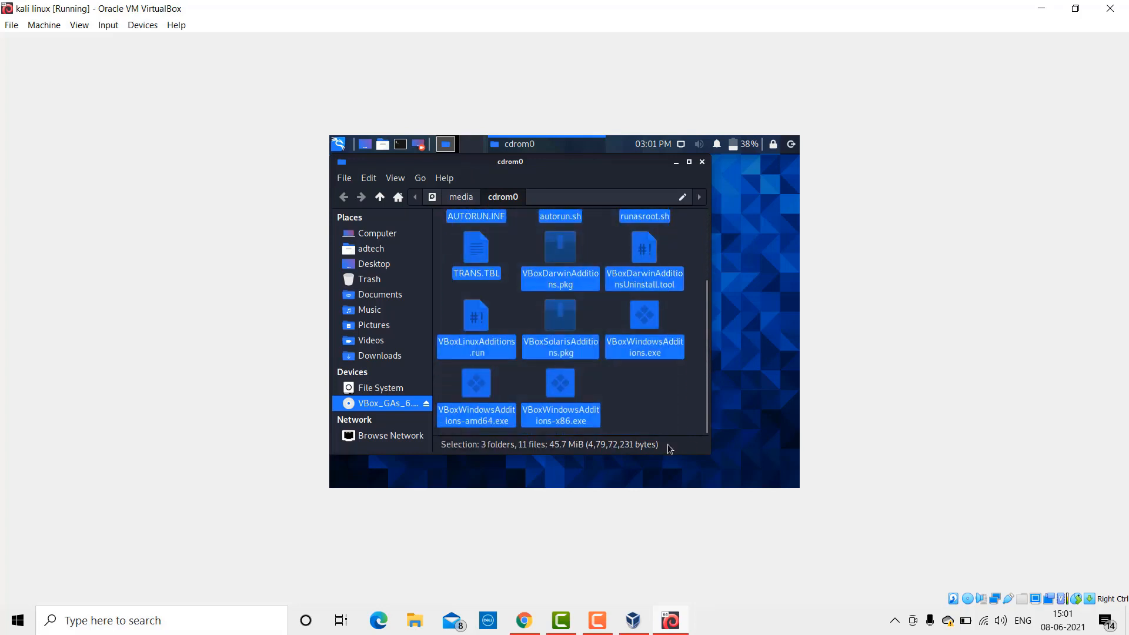
right_click(650, 395)
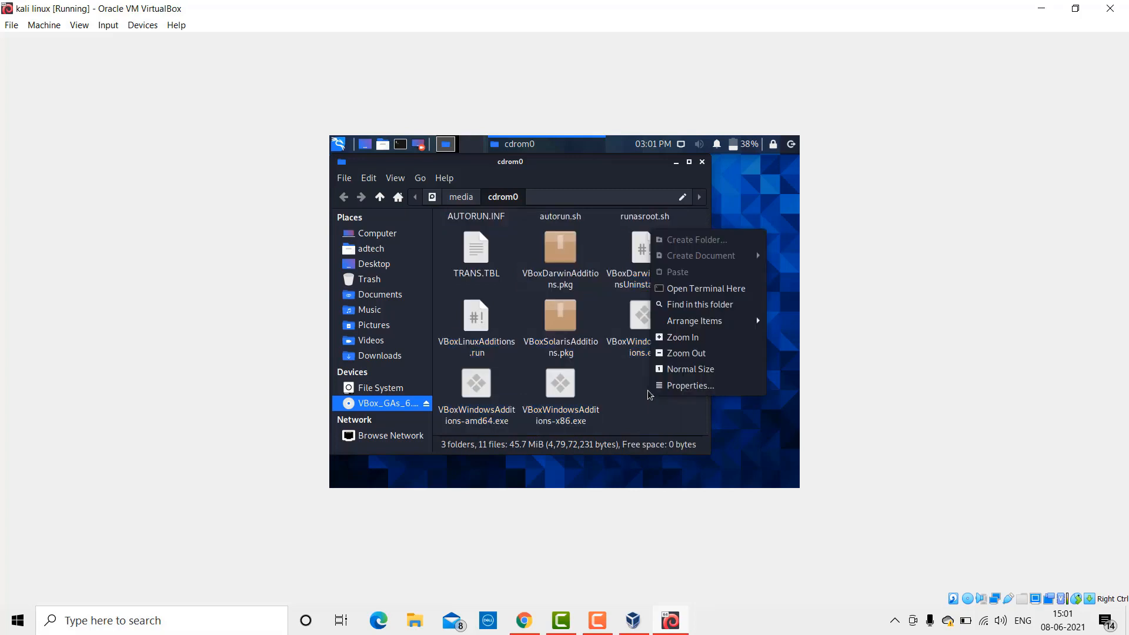
left_click(600, 379)
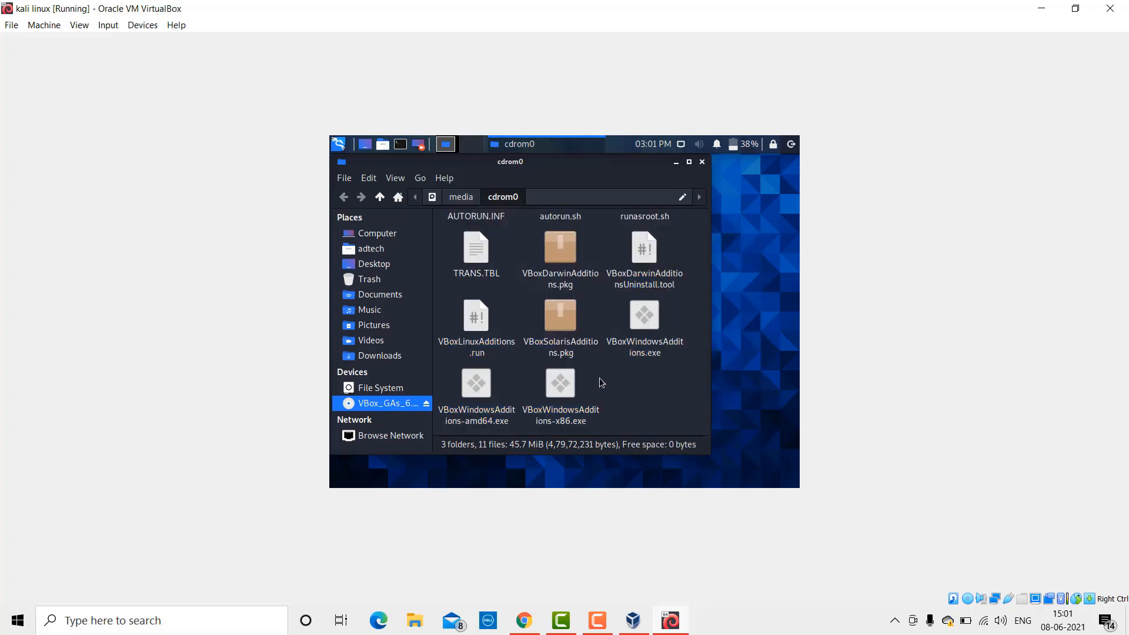
left_click_drag(594, 401, 707, 456)
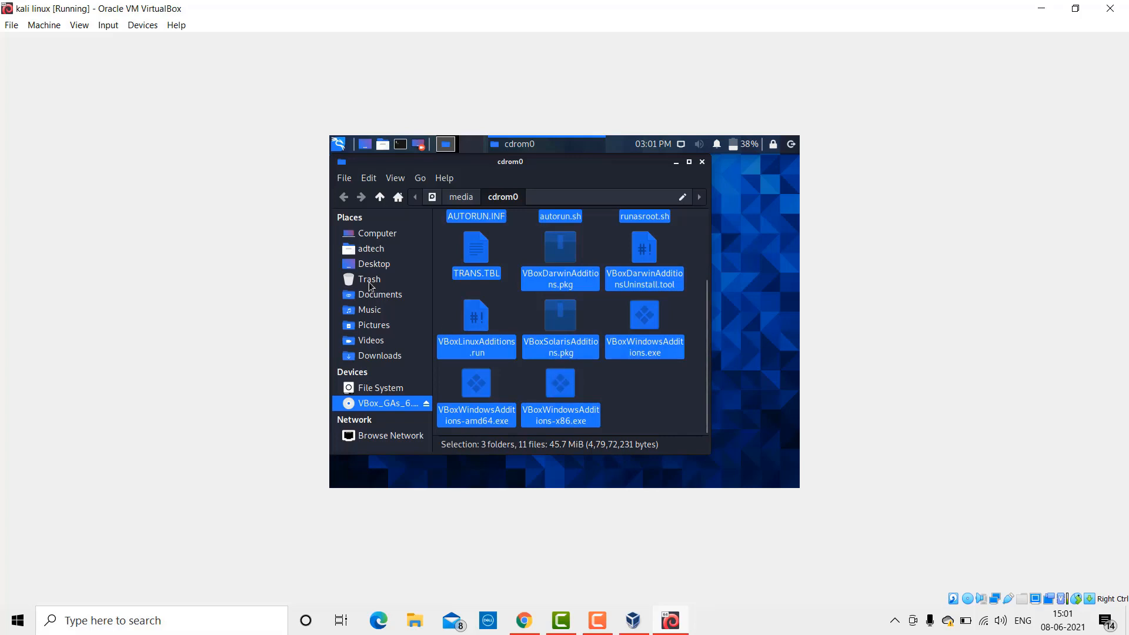
Step: Paste the disc files into Downloads and close the file manager
left_click(374, 355)
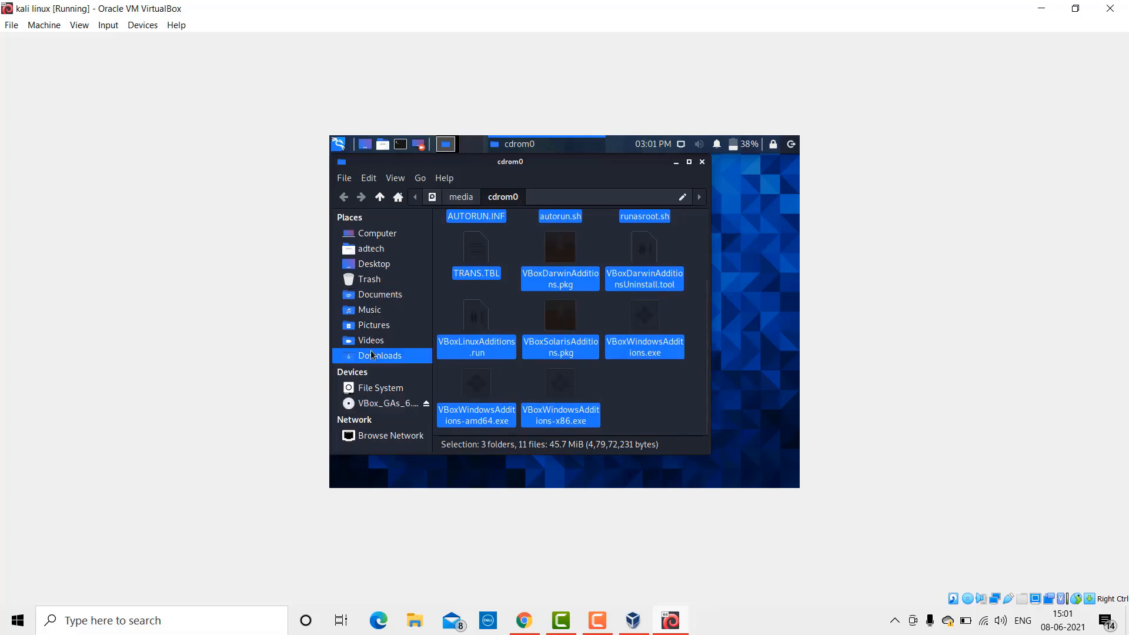
key("ctrl+v")
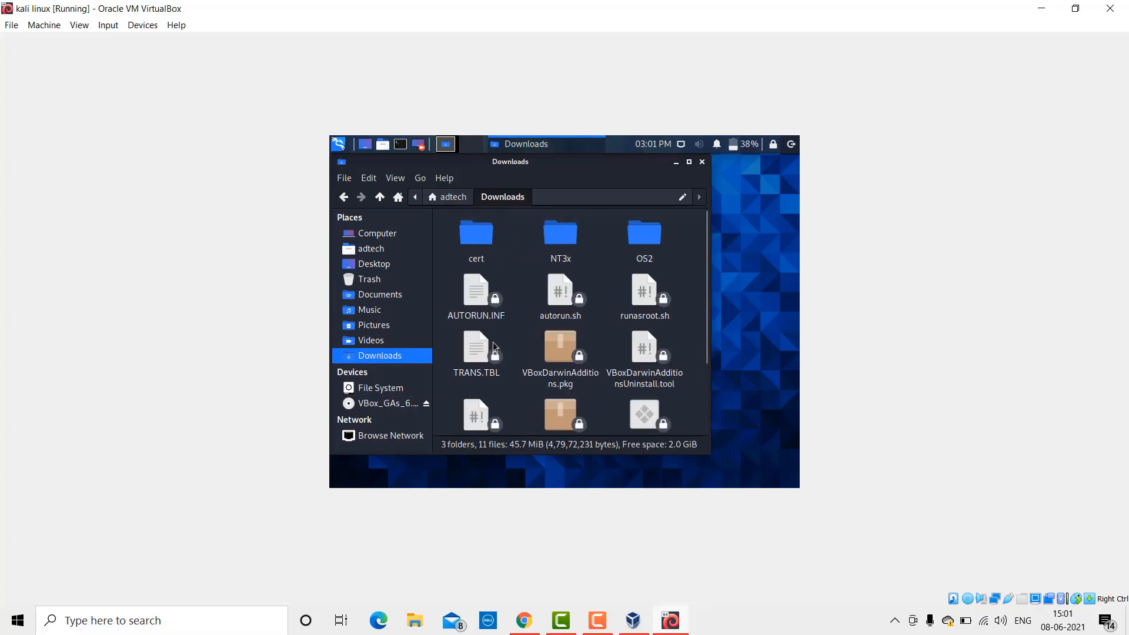
scroll(558, 291, "down", 3)
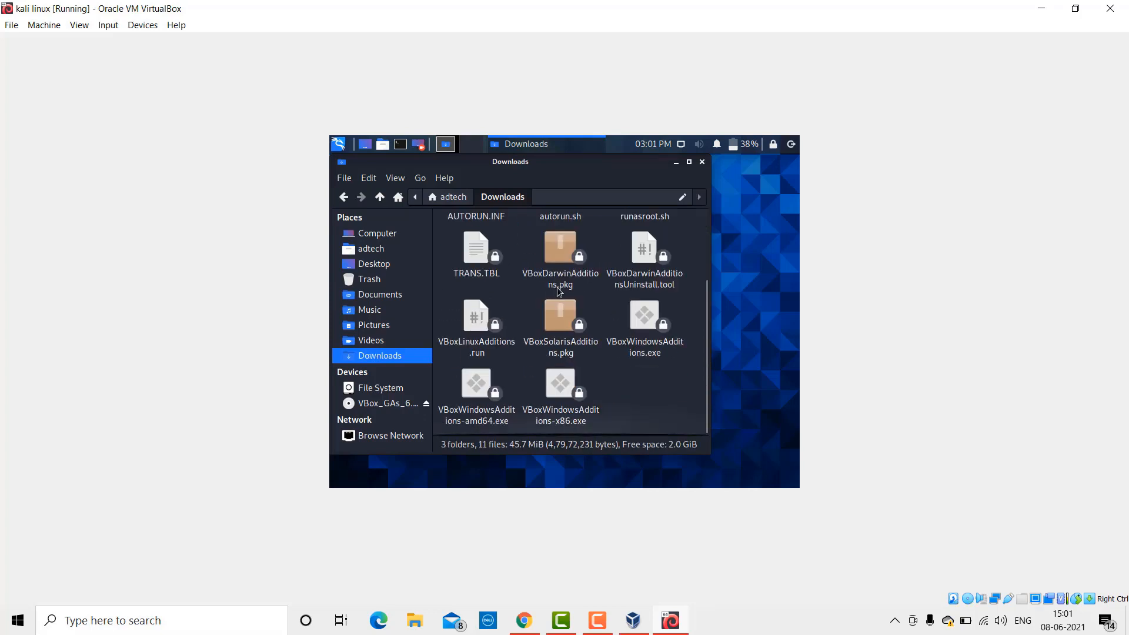
left_click(700, 163)
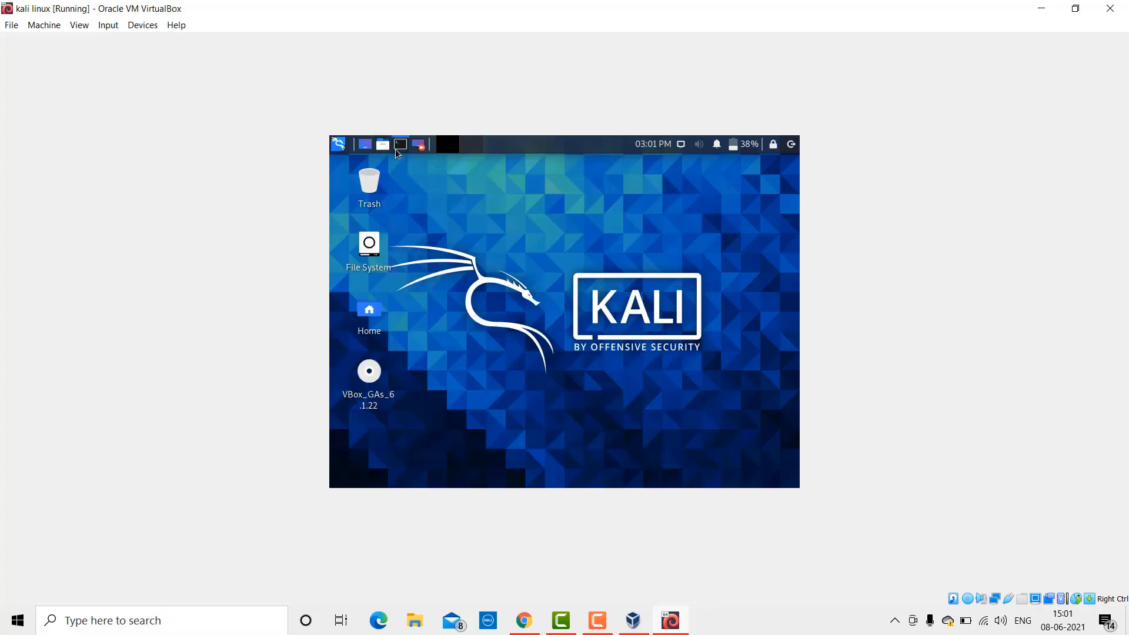
Step: In a terminal, go to Downloads, list it, and run chmod +x VBoxLinuxAdditions.run
left_click(397, 149)
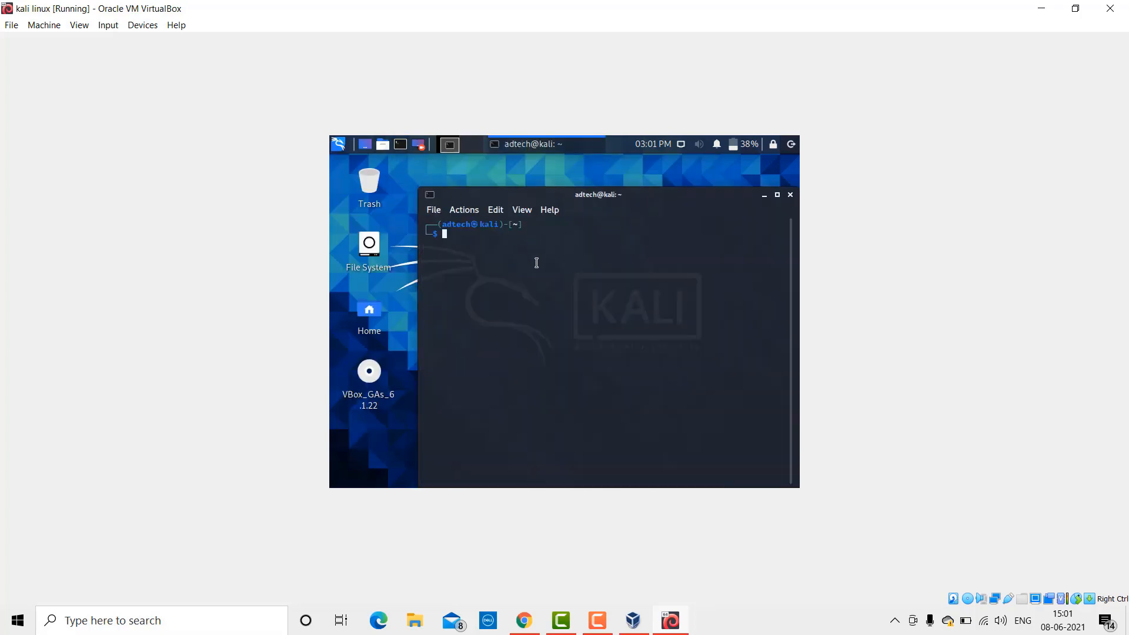
type("cd Downloads")
key("Return")
type("ls")
key("Return")
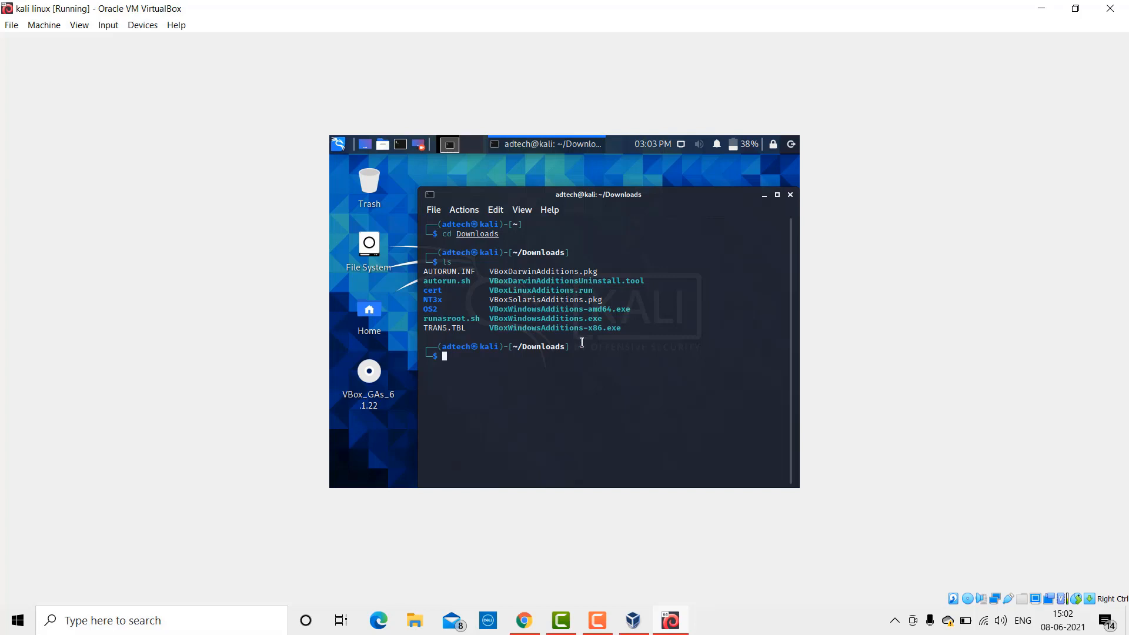
type("chmod +x VBoxLi")
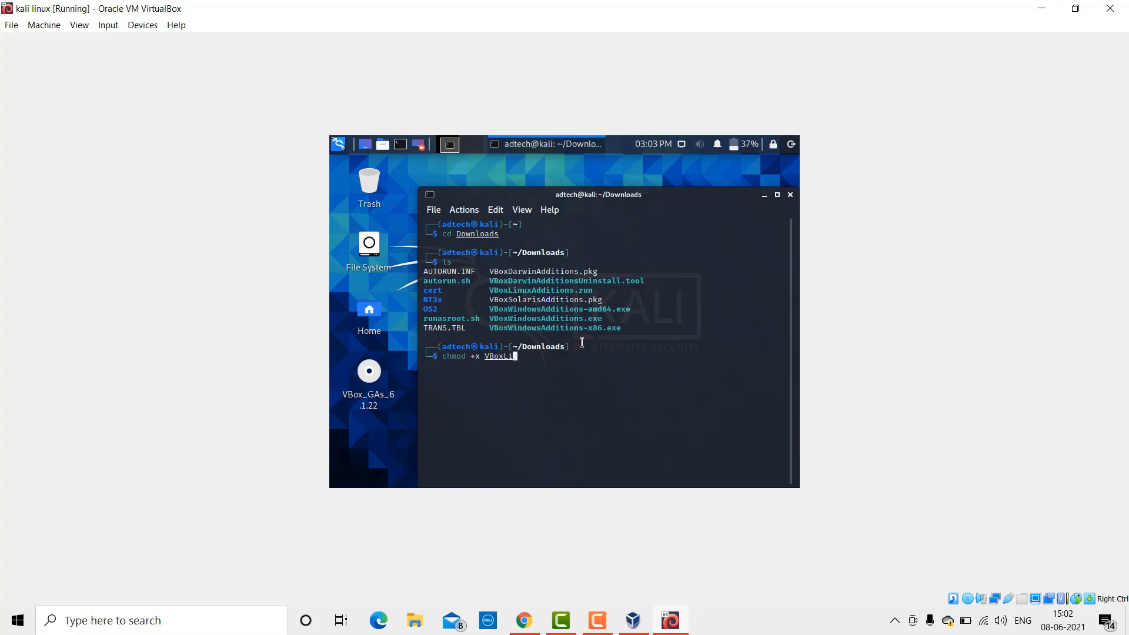
type("nuxAdditions.run")
key("Return")
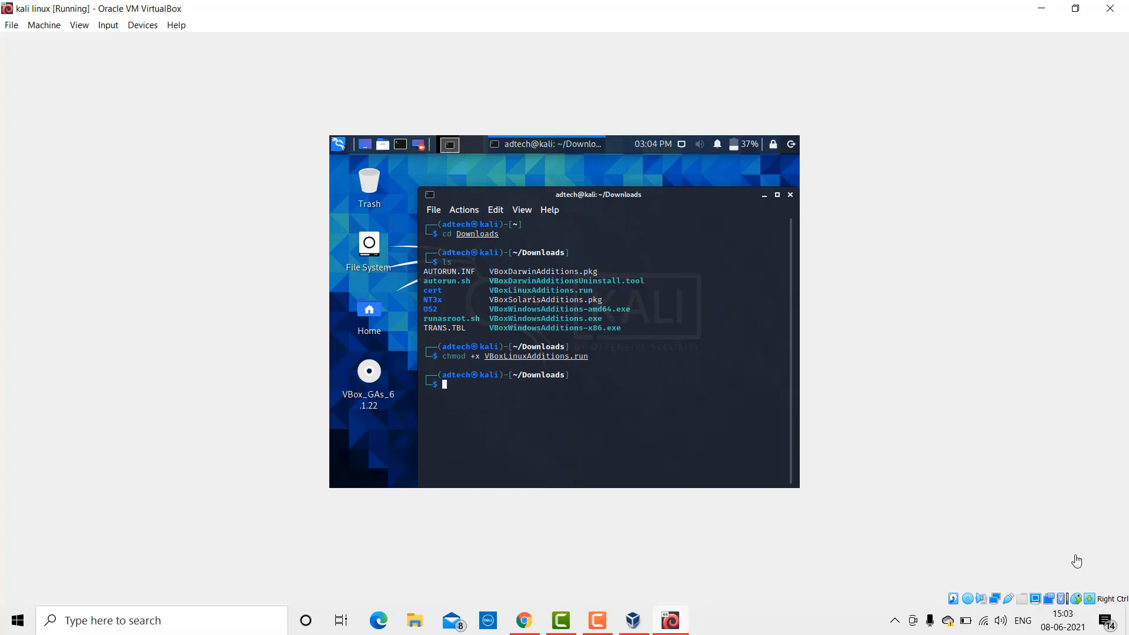
Step: Run sudo ./VBoxLinuxAdditions.run, submit the sudo password, and answer y to continue
type("sudo ./VBoxLinuxAdditions.run")
key("Return")
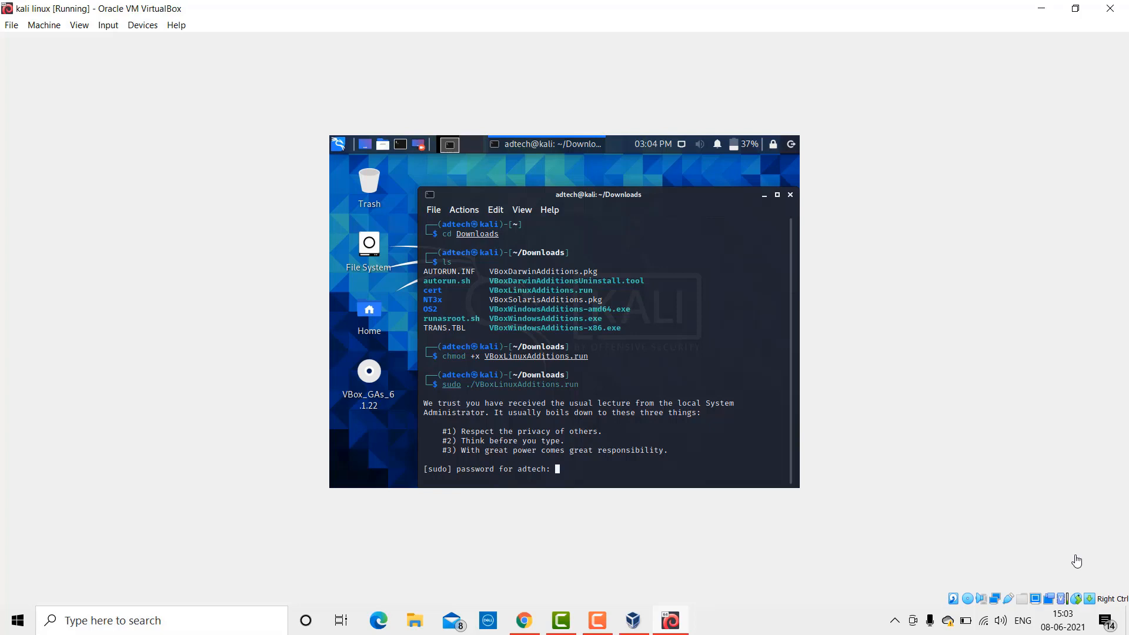
key("Return")
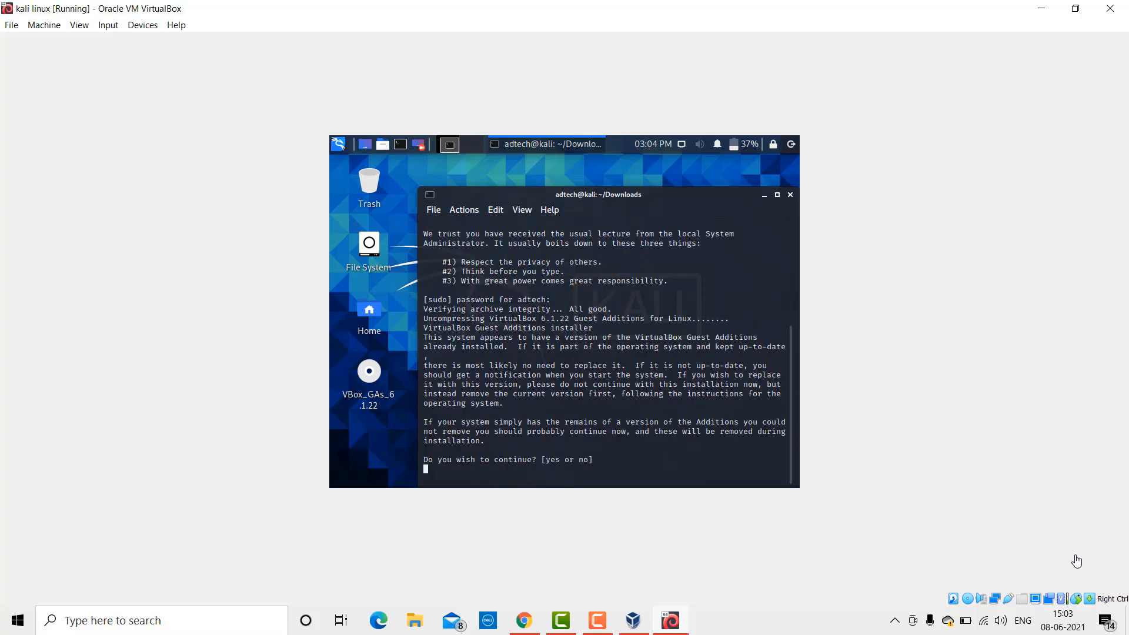
type("y")
key("Return")
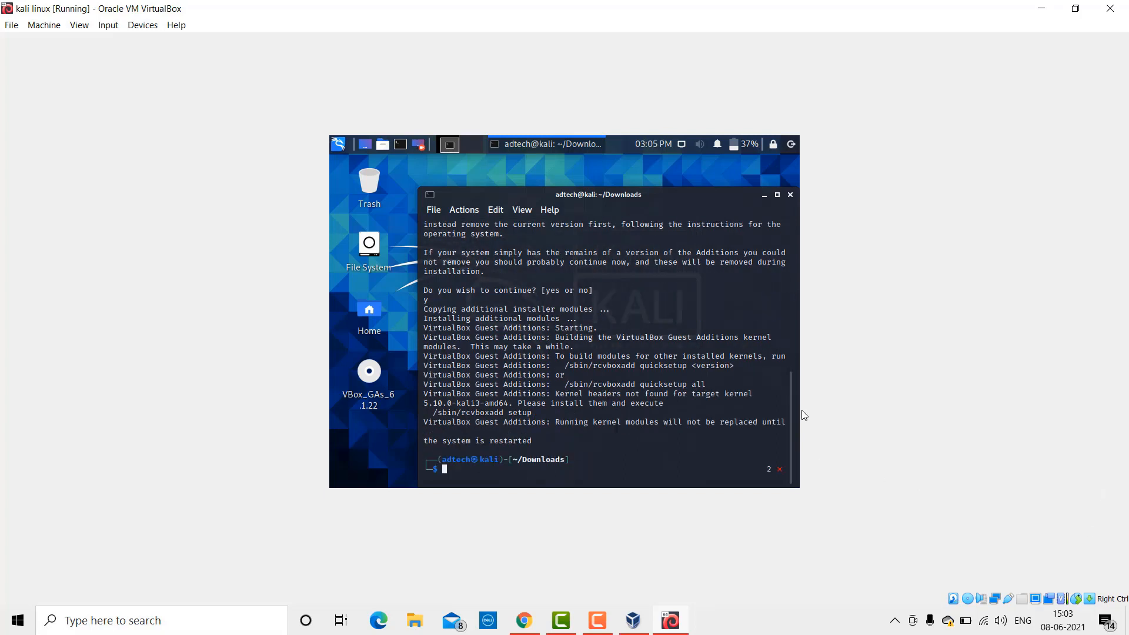
Step: Close the terminal and restart Kali from the log out options
left_click(791, 195)
left_click(791, 145)
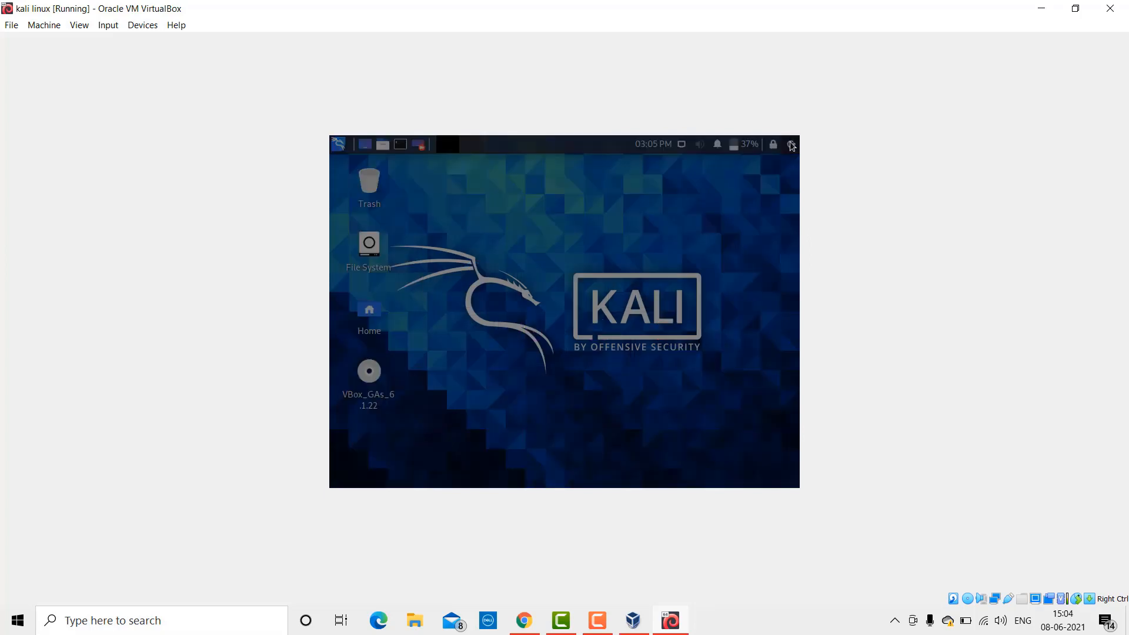
left_click(584, 274)
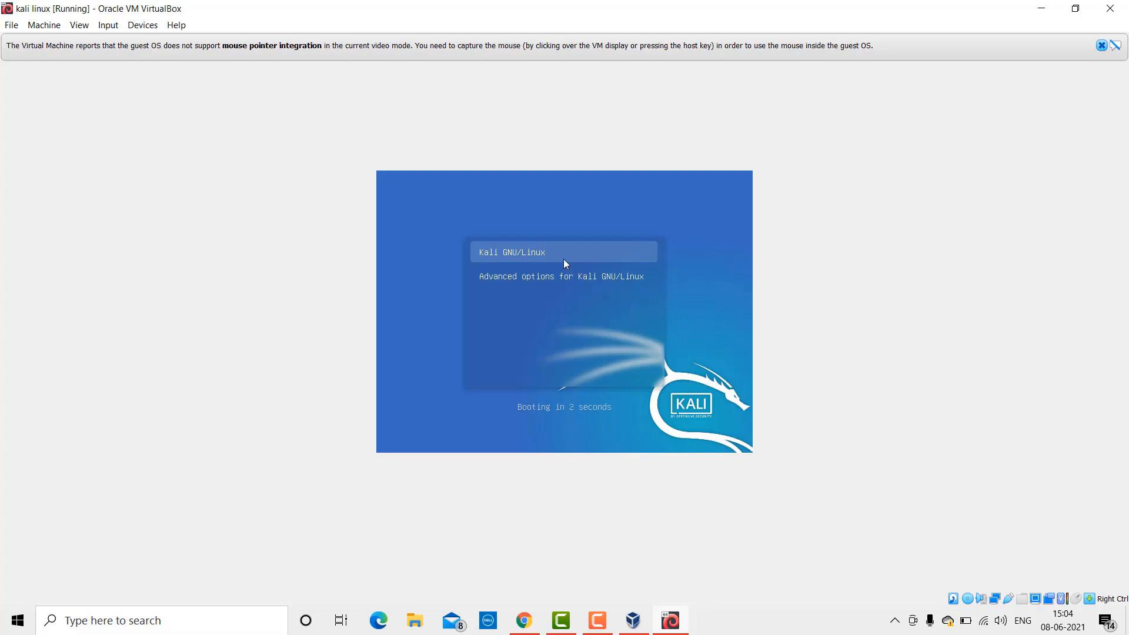
Step: Dismiss the mouse capture notice and log in with the username and password
left_click(563, 259)
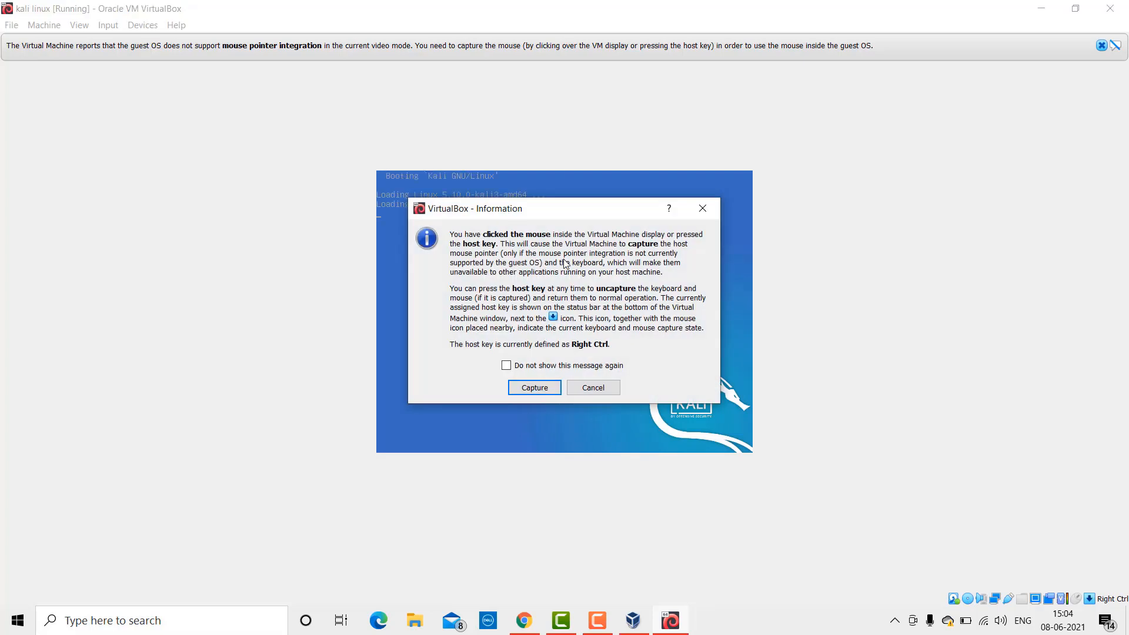
left_click(703, 210)
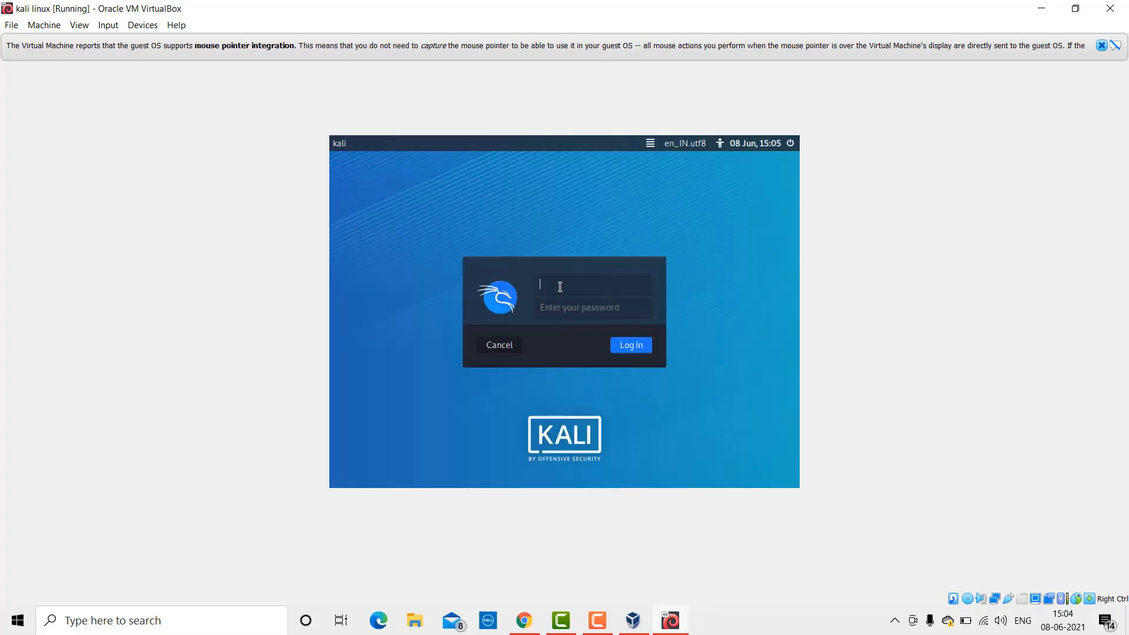
type("adtech")
key("Tab")
type("admi")
key("Return")
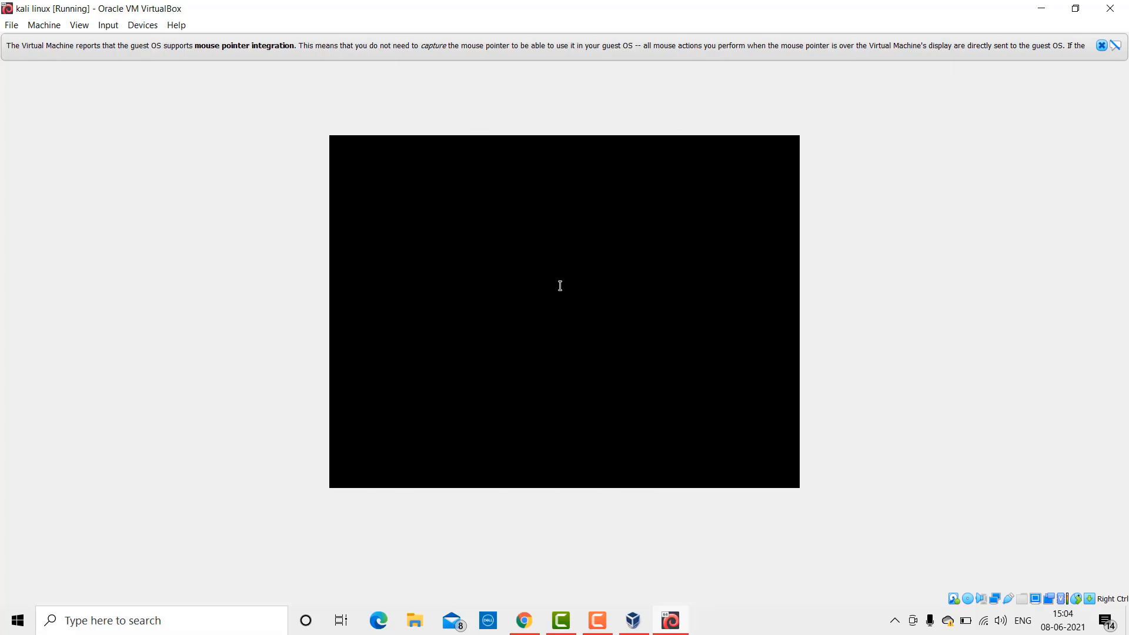